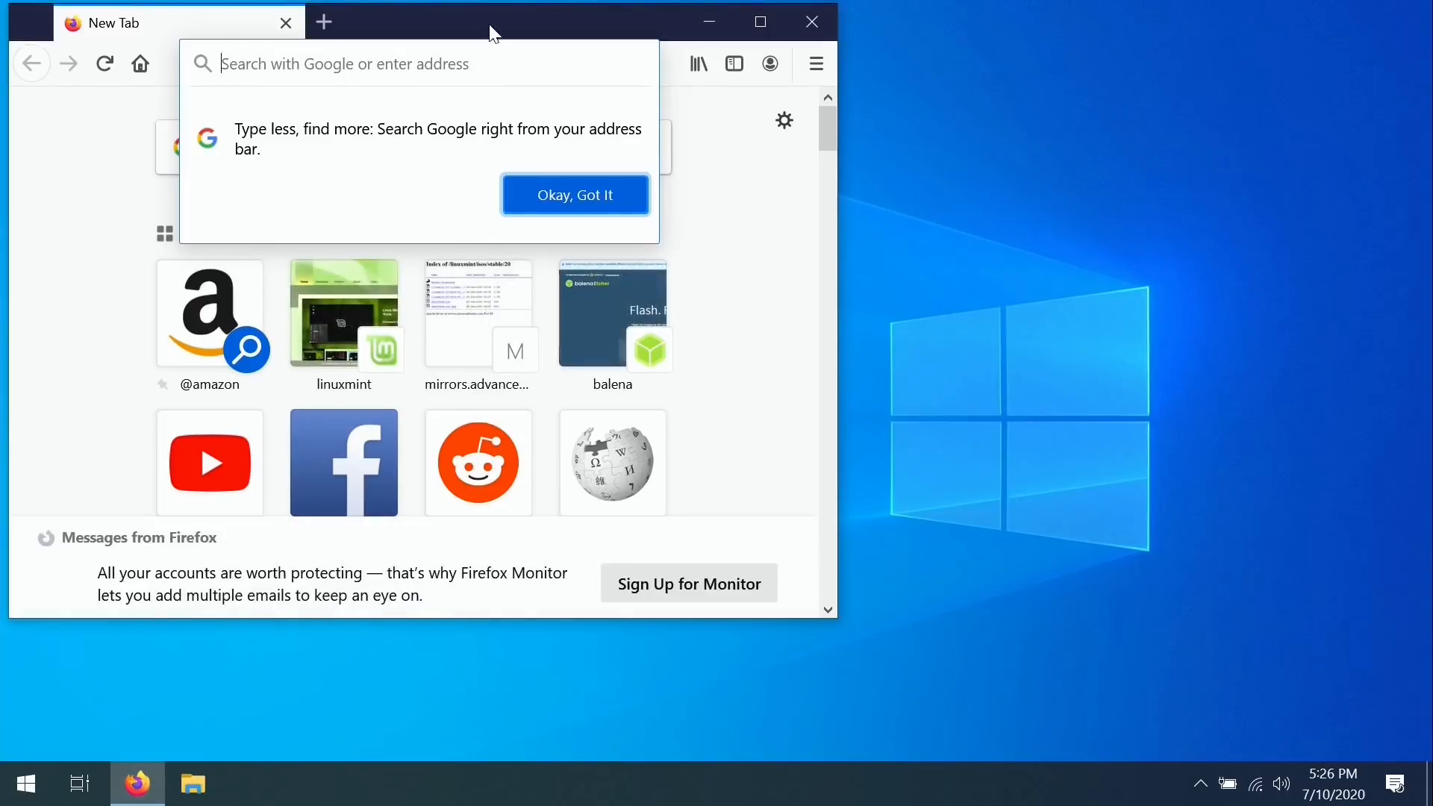
Go to ubuntu.com and save the Ubuntu Desktop 20.04 LTS ISO (ubuntu-20.04-desktop-amd64.iso).
left_click(566, 194)
double_click(478, 3)
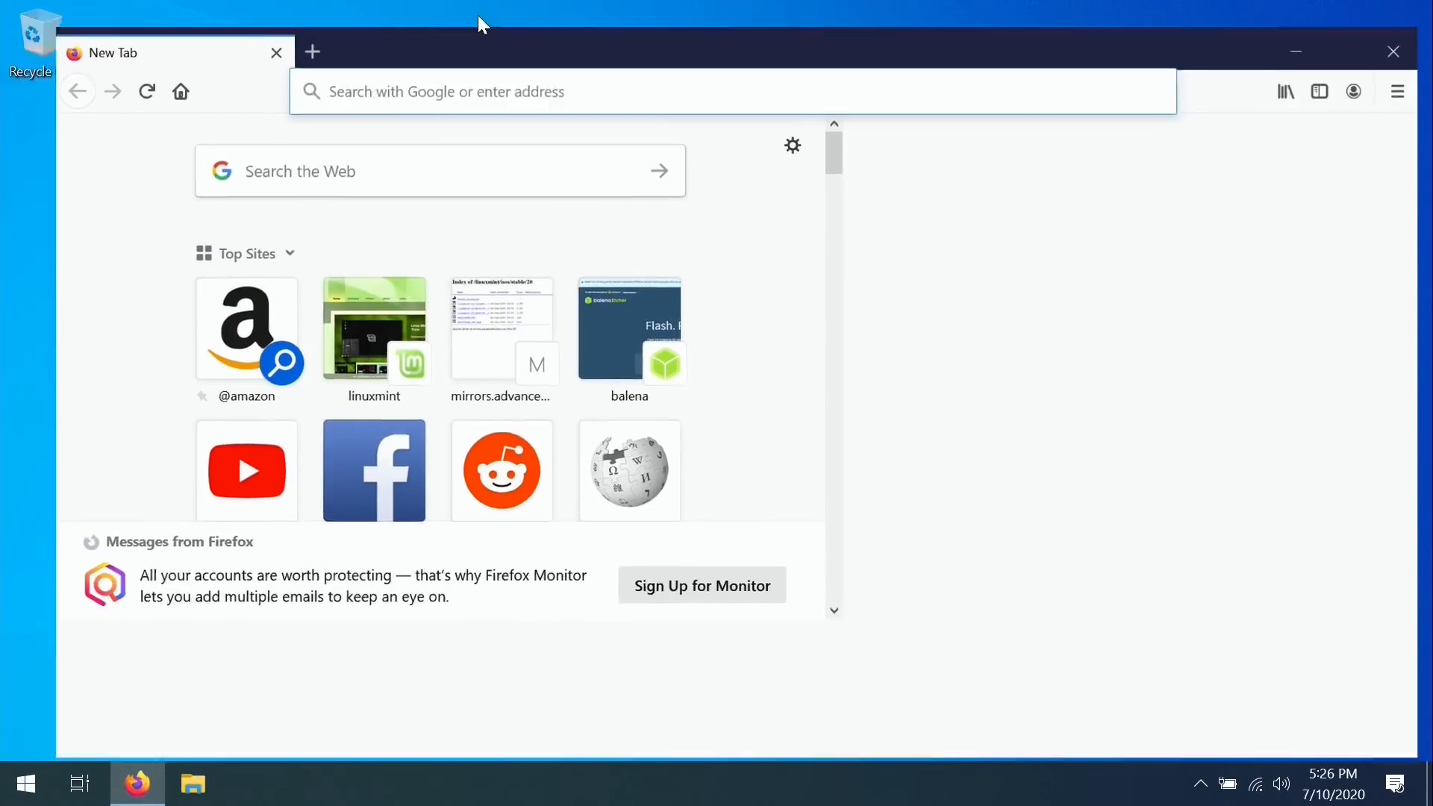
type("ubuntu.com")
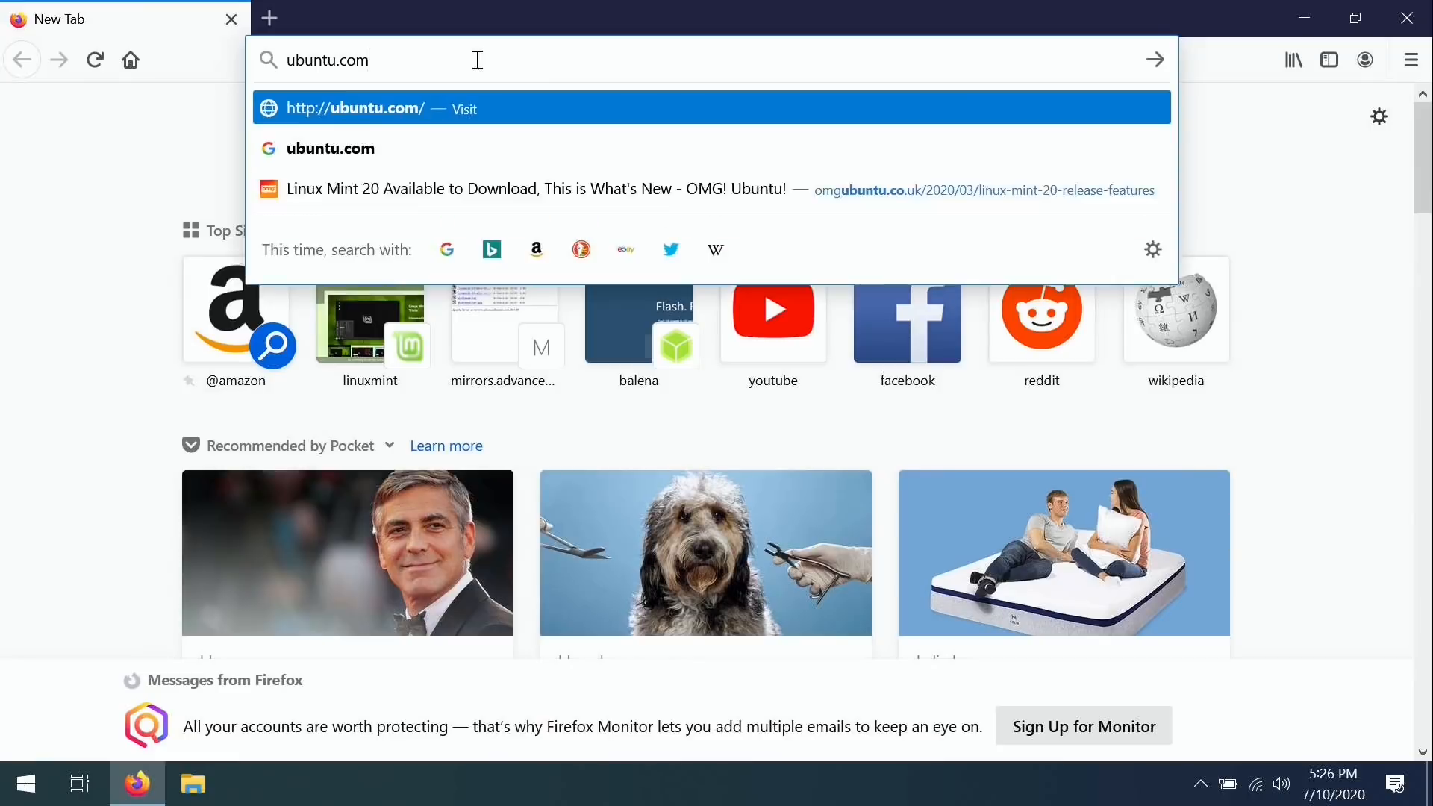
key("Return")
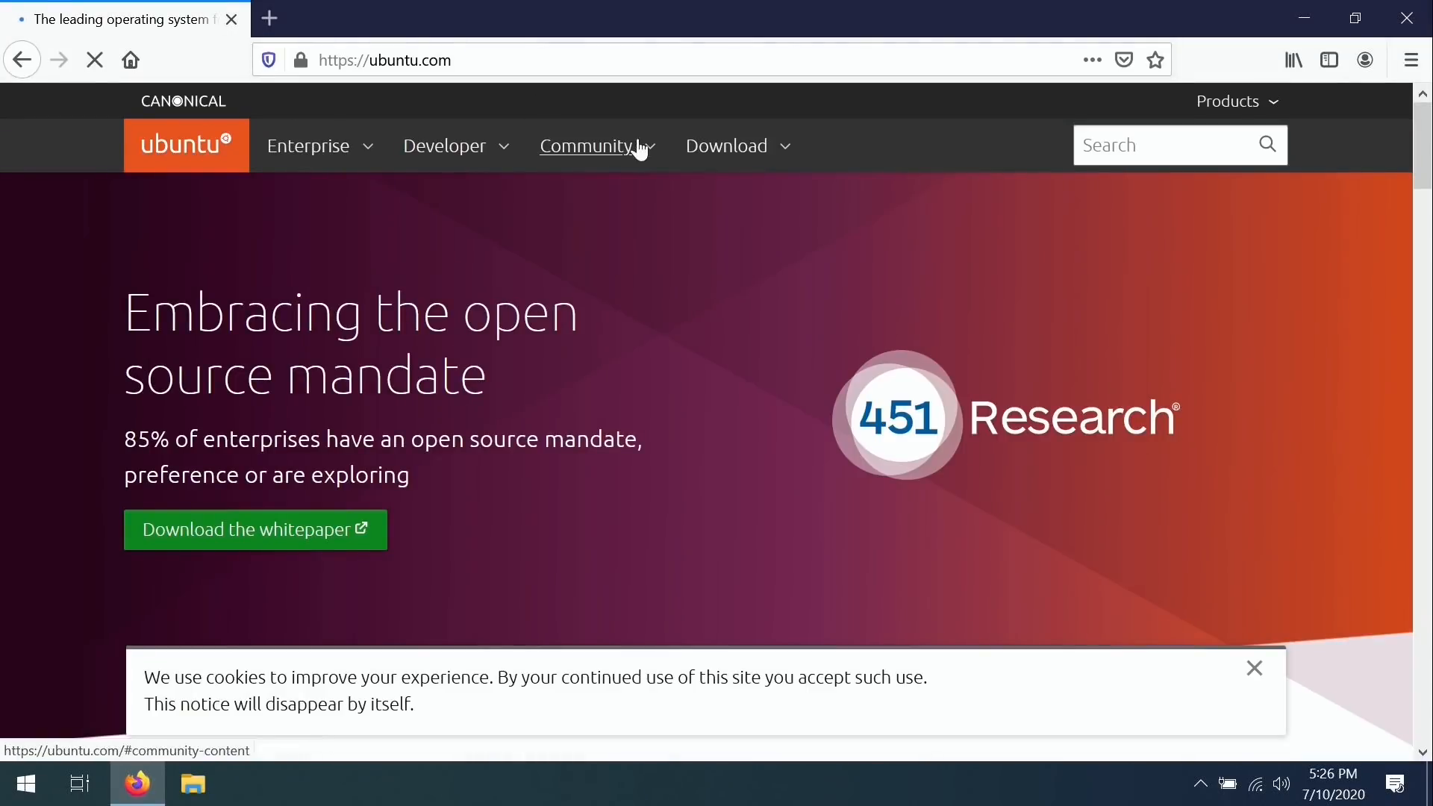
left_click(747, 152)
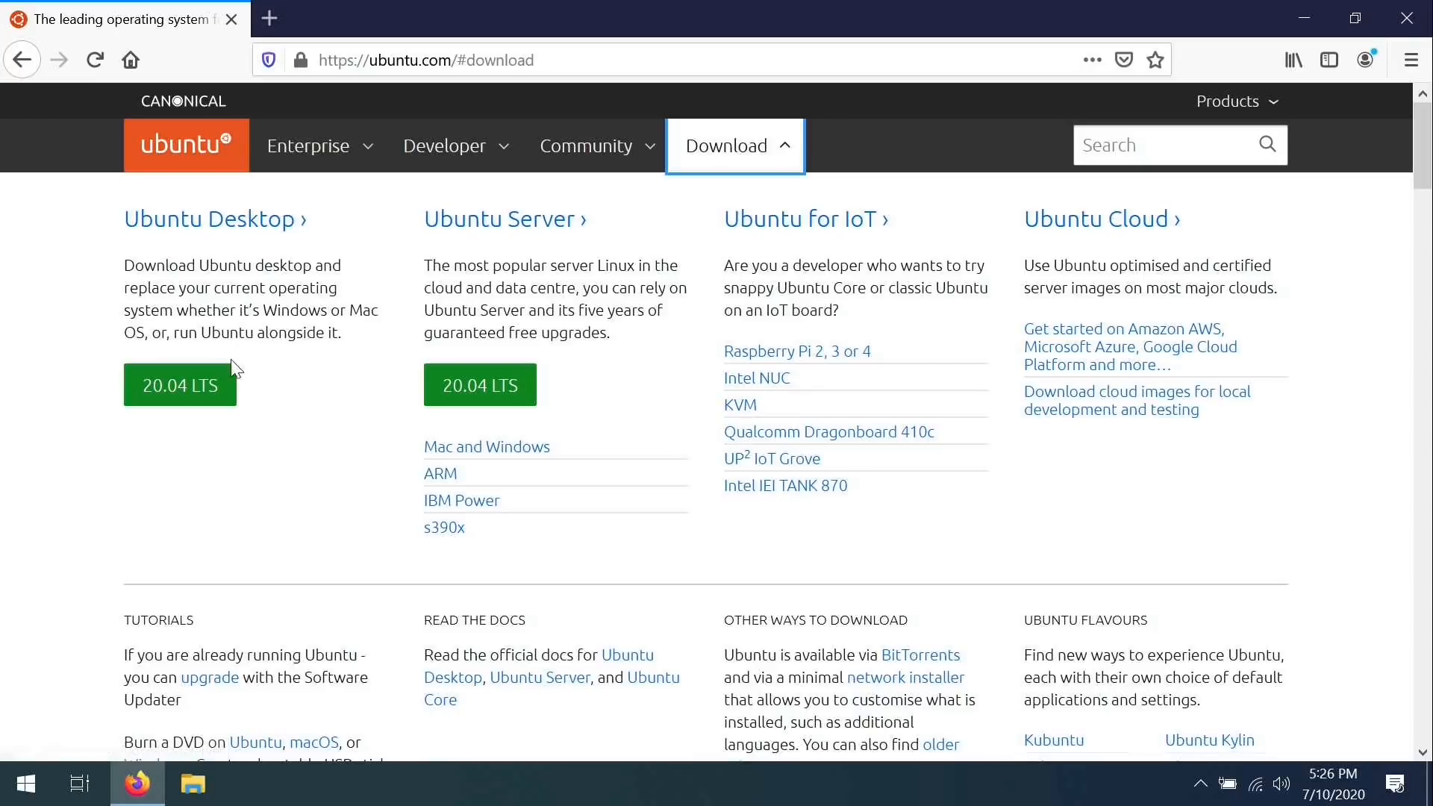
left_click(208, 394)
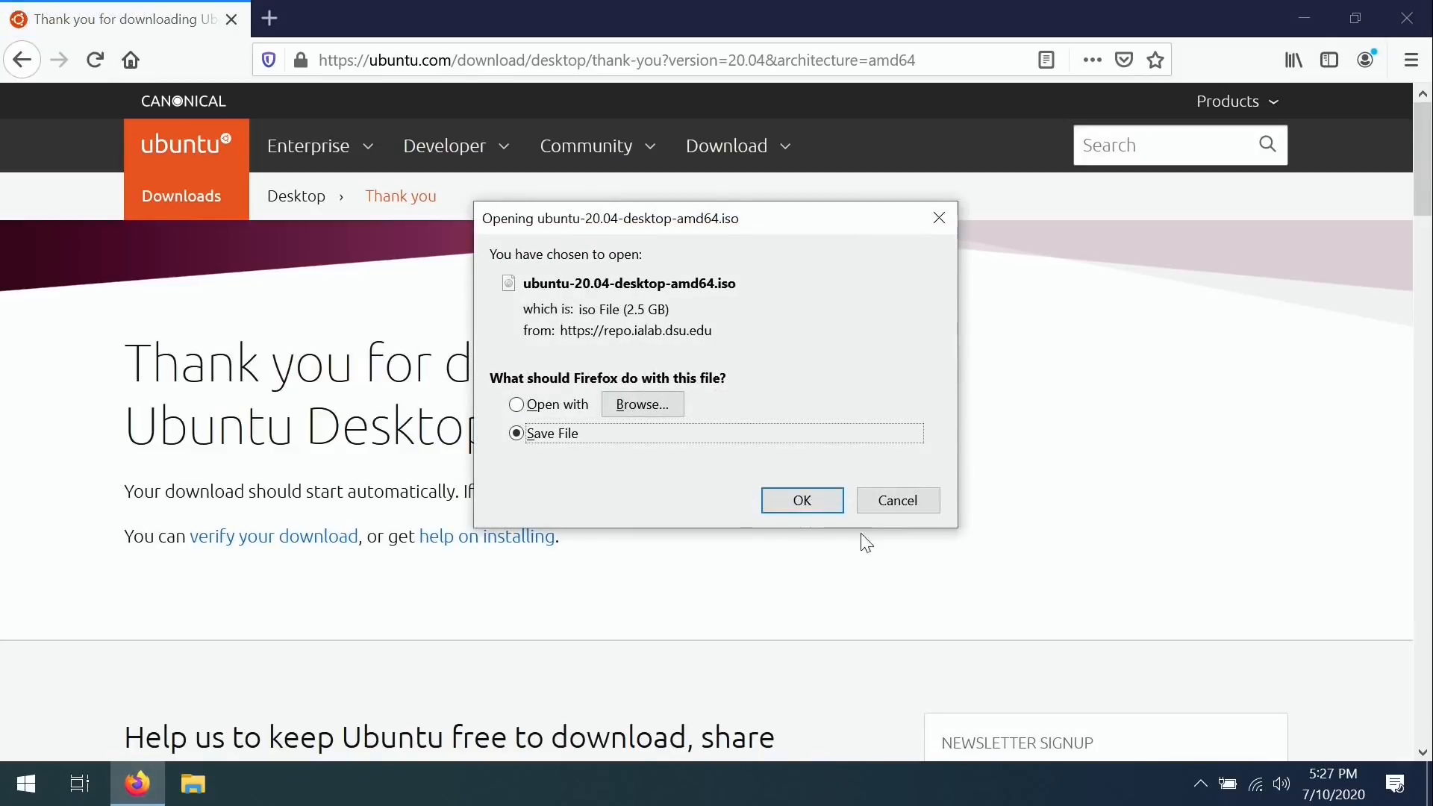
left_click(825, 501)
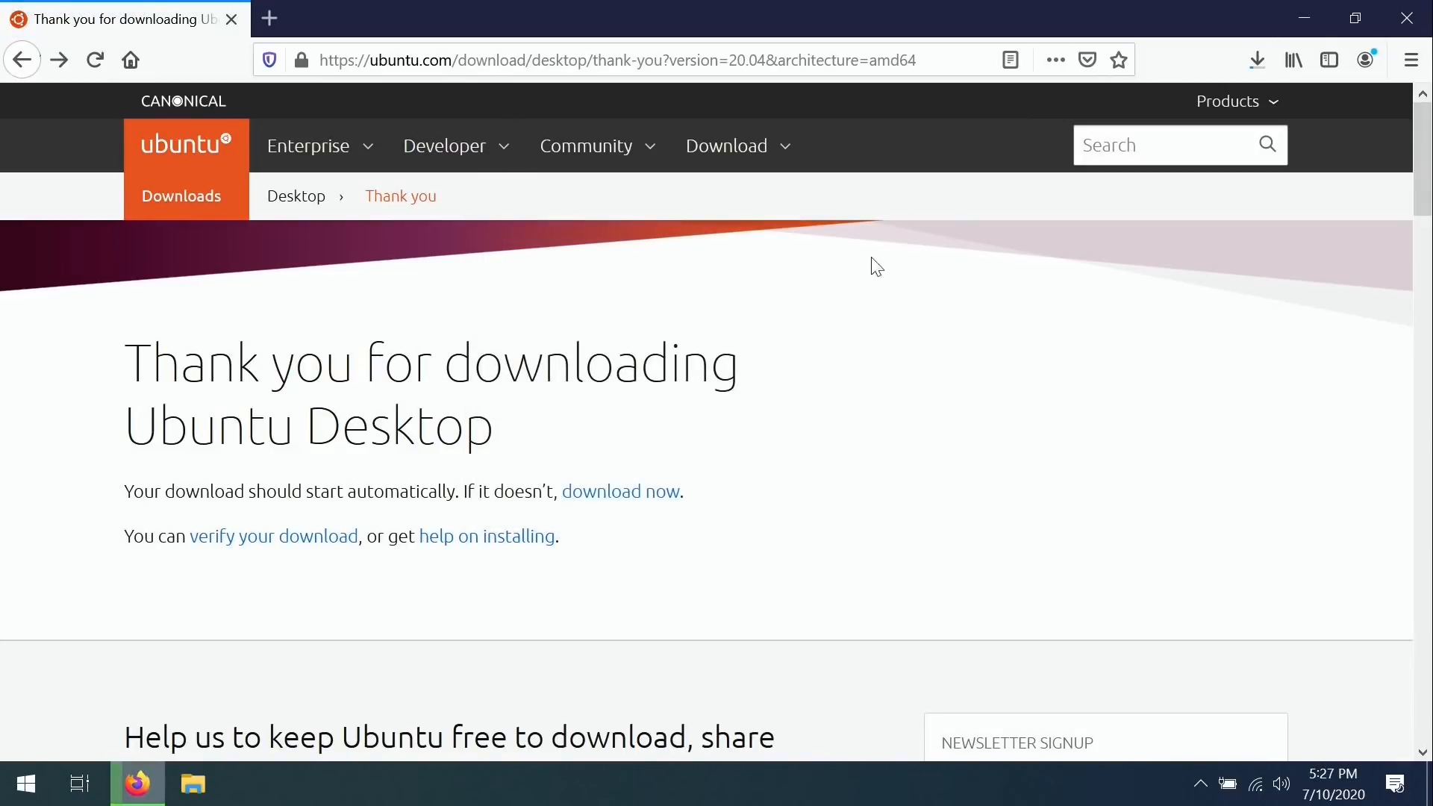
Download the VirtualBox 6.1.10 installer for Windows hosts from virtualbox.org.
left_click(937, 61)
type("vir")
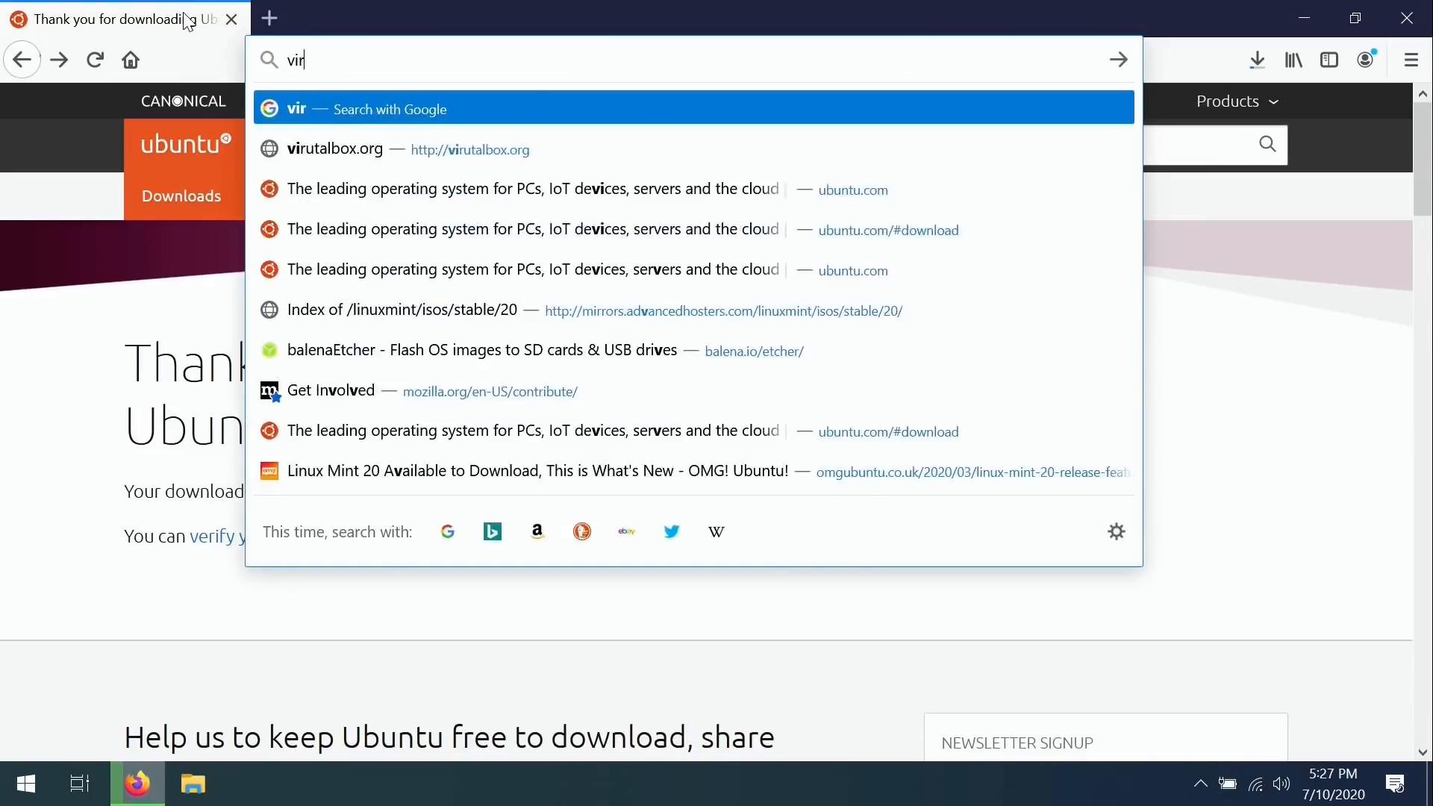
type("tualbox.org")
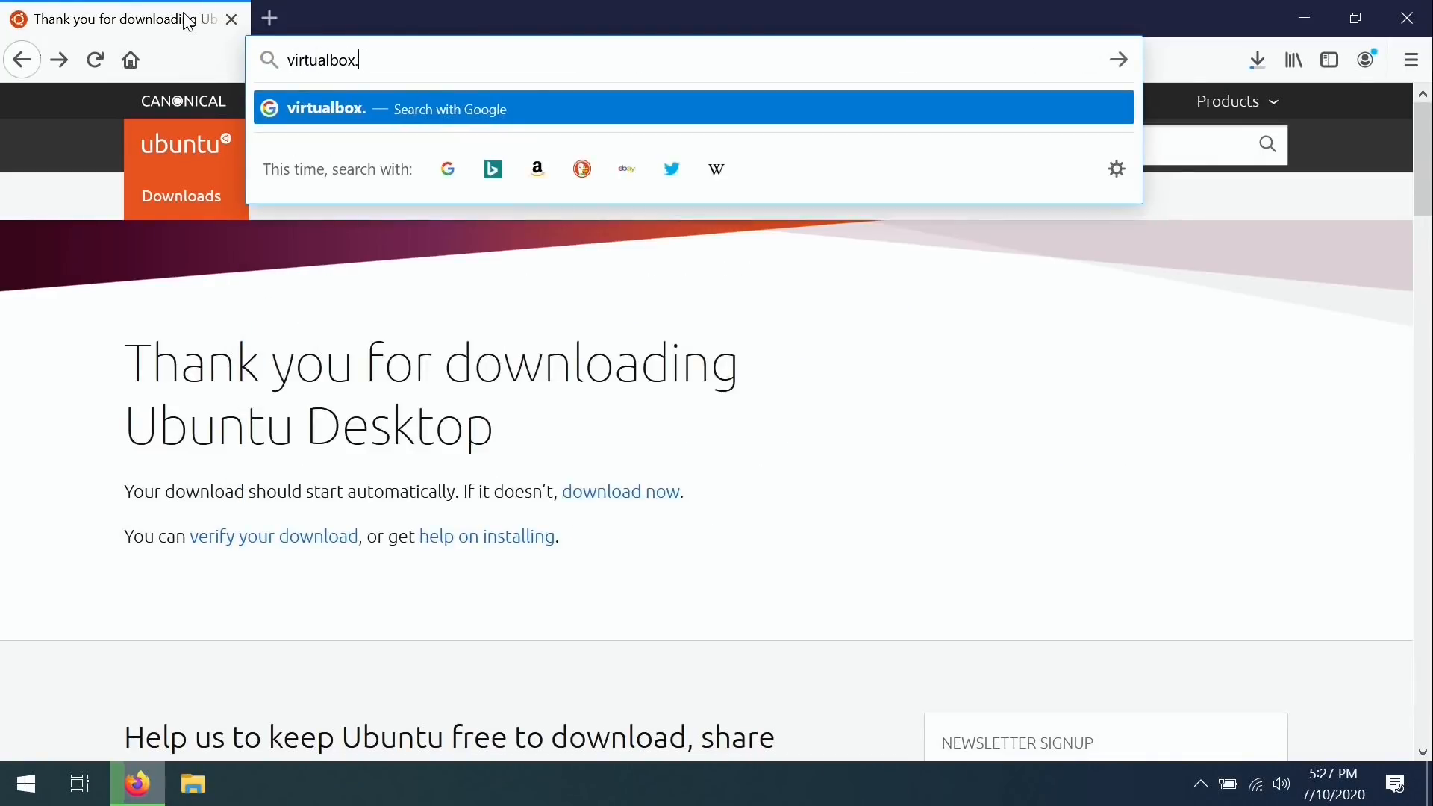
key("Return")
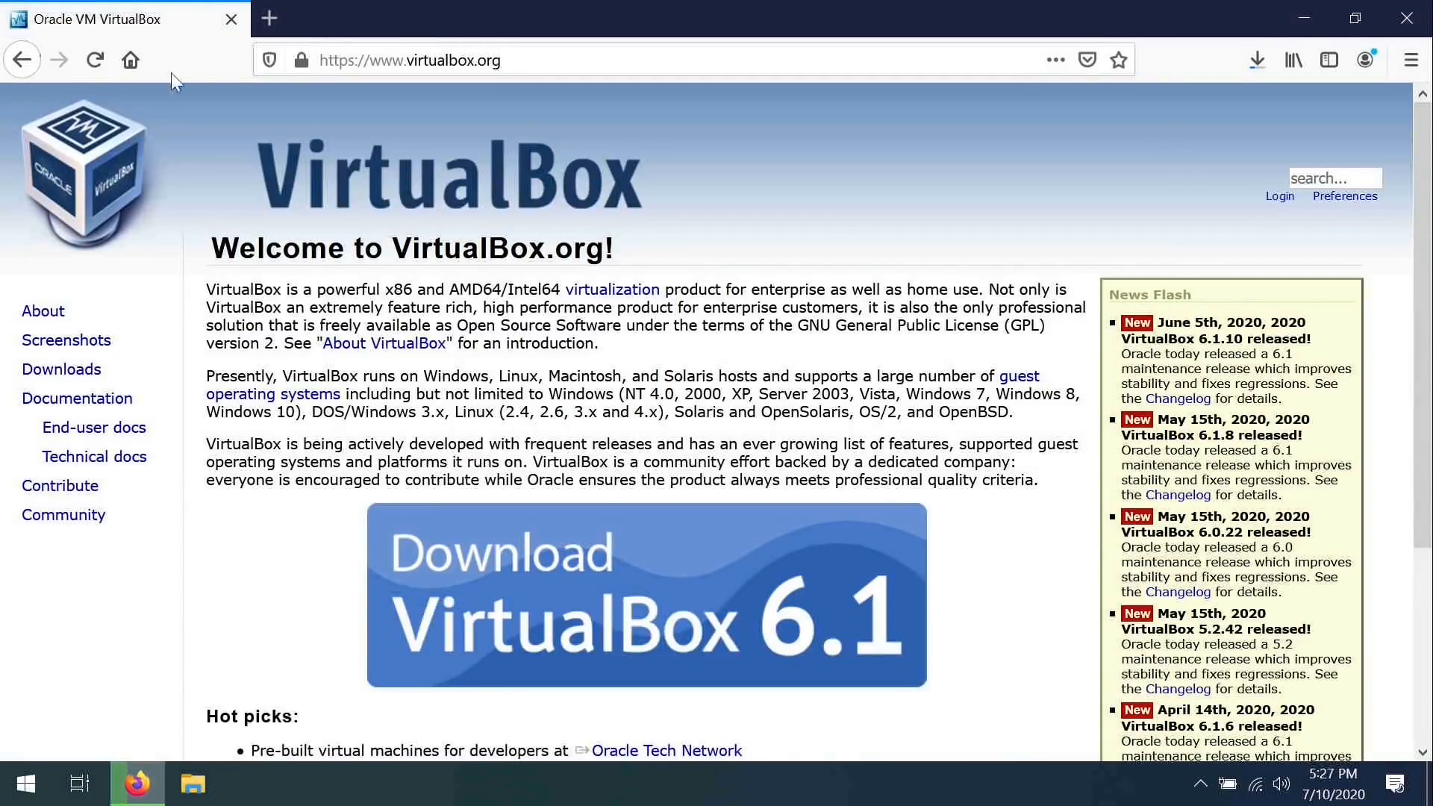
left_click(61, 368)
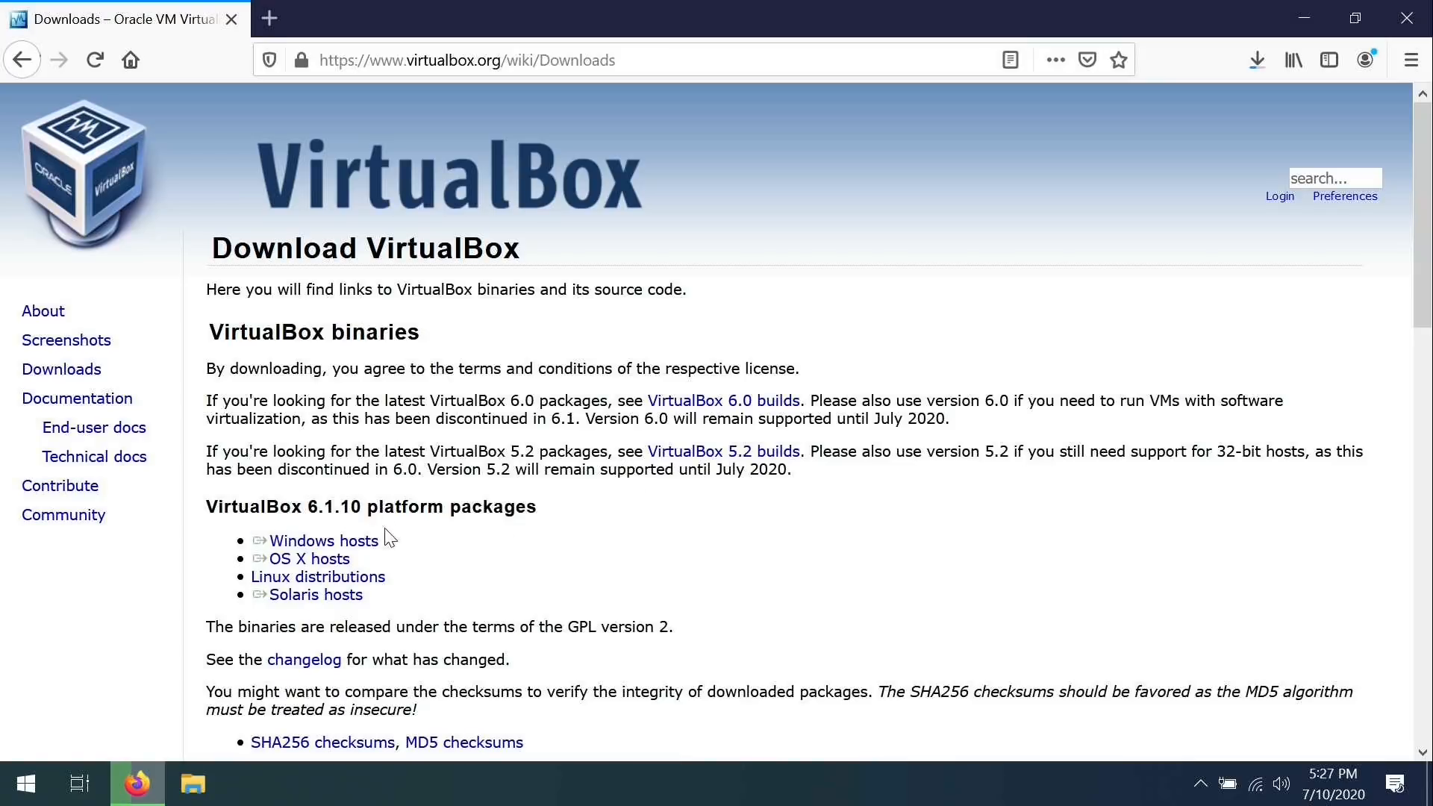
left_click(365, 547)
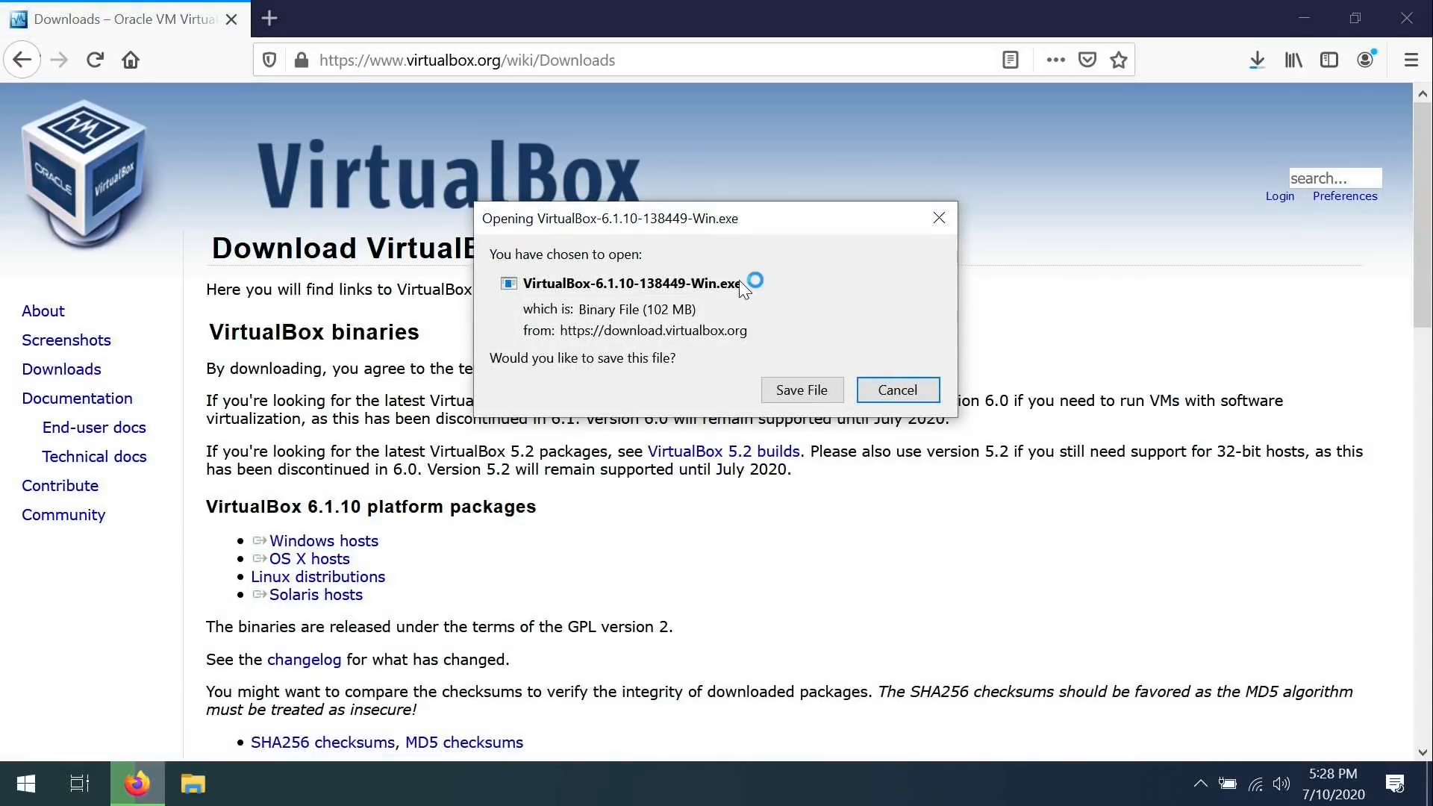
left_click(806, 392)
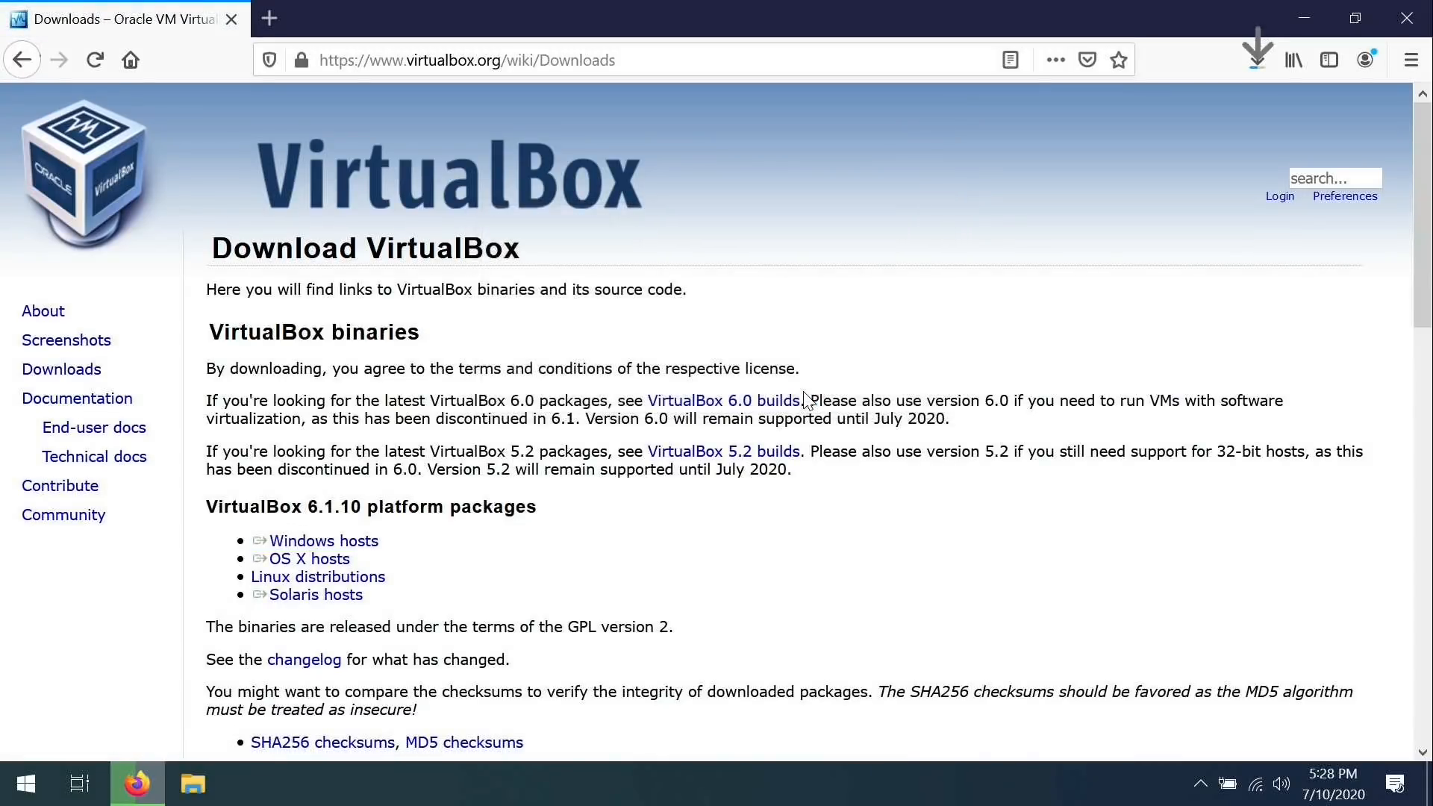
Save the VirtualBox Extension Pack for all supported platforms.
scroll(748, 519, "down", 6)
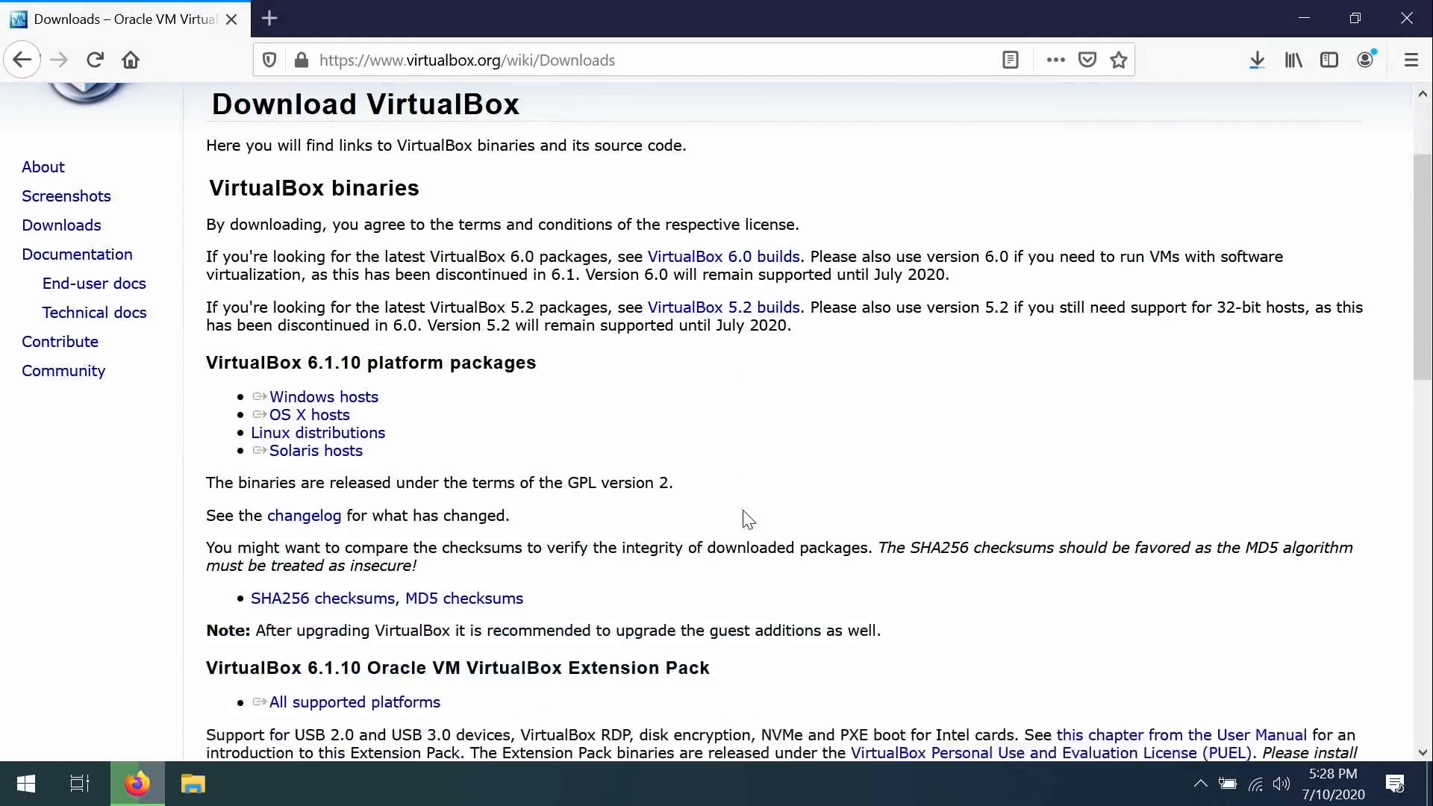
left_click(428, 390)
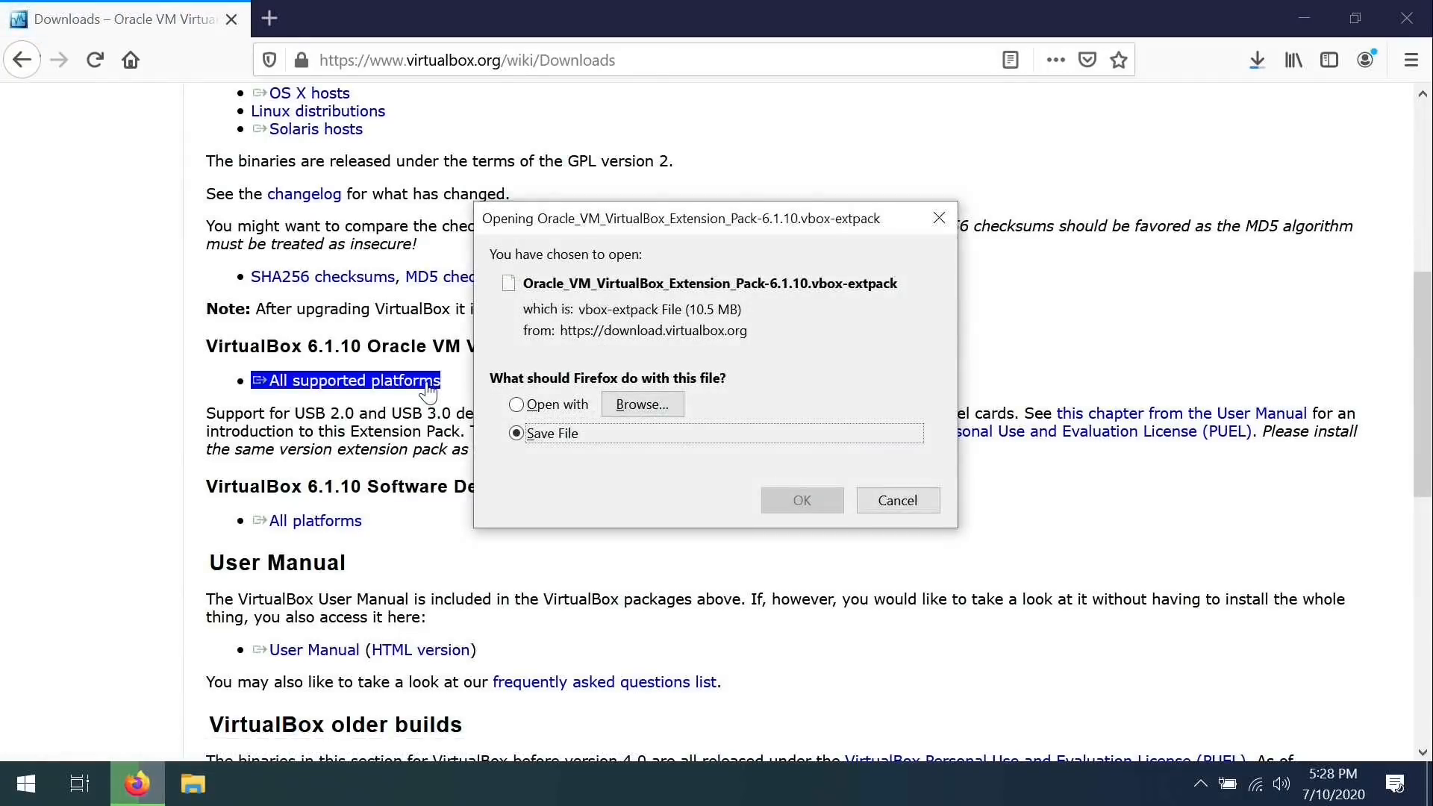
left_click(801, 502)
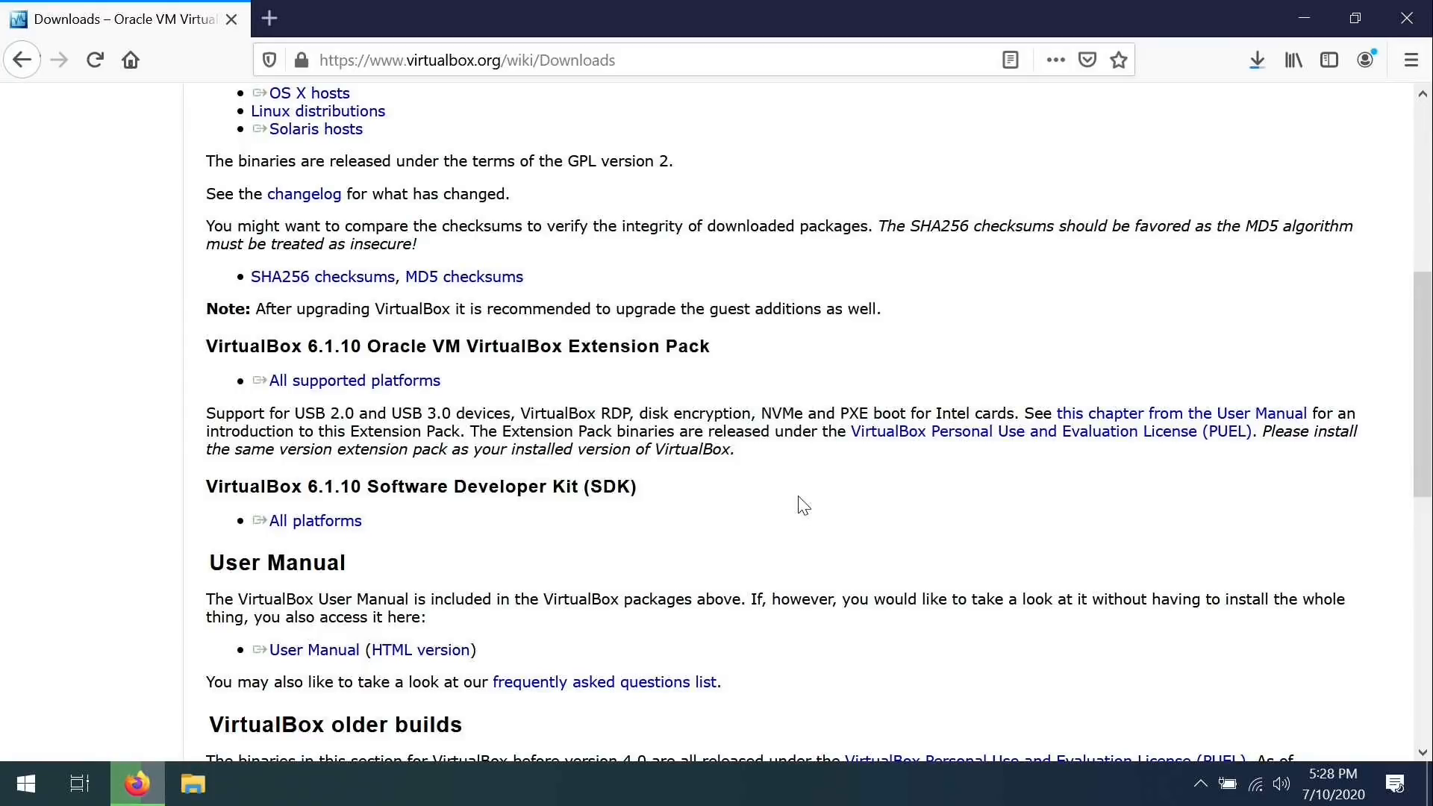
Open the Downloads folder containing the Ubuntu ISO from Firefox's download list.
left_click(1257, 62)
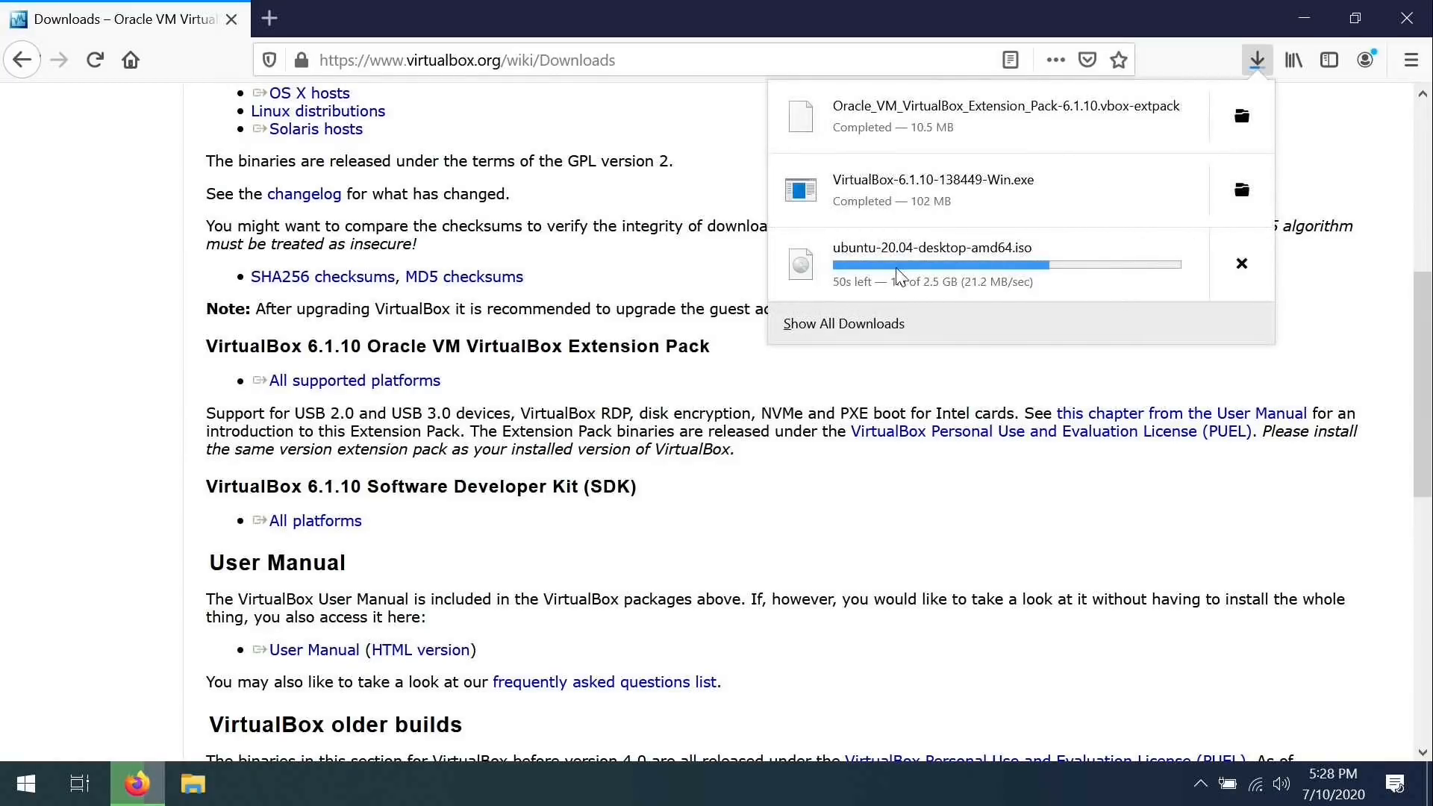
left_click(1256, 56)
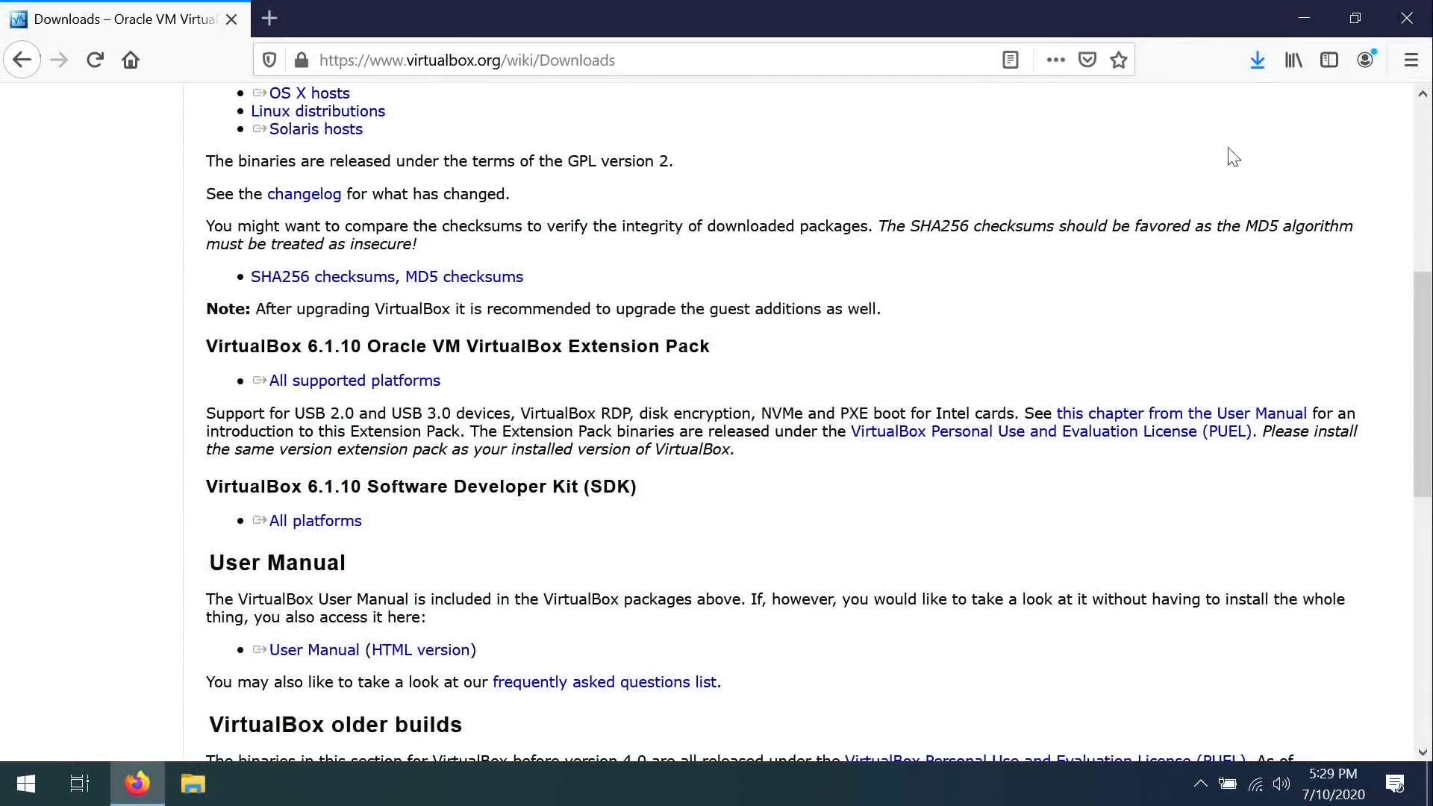
left_click(1256, 60)
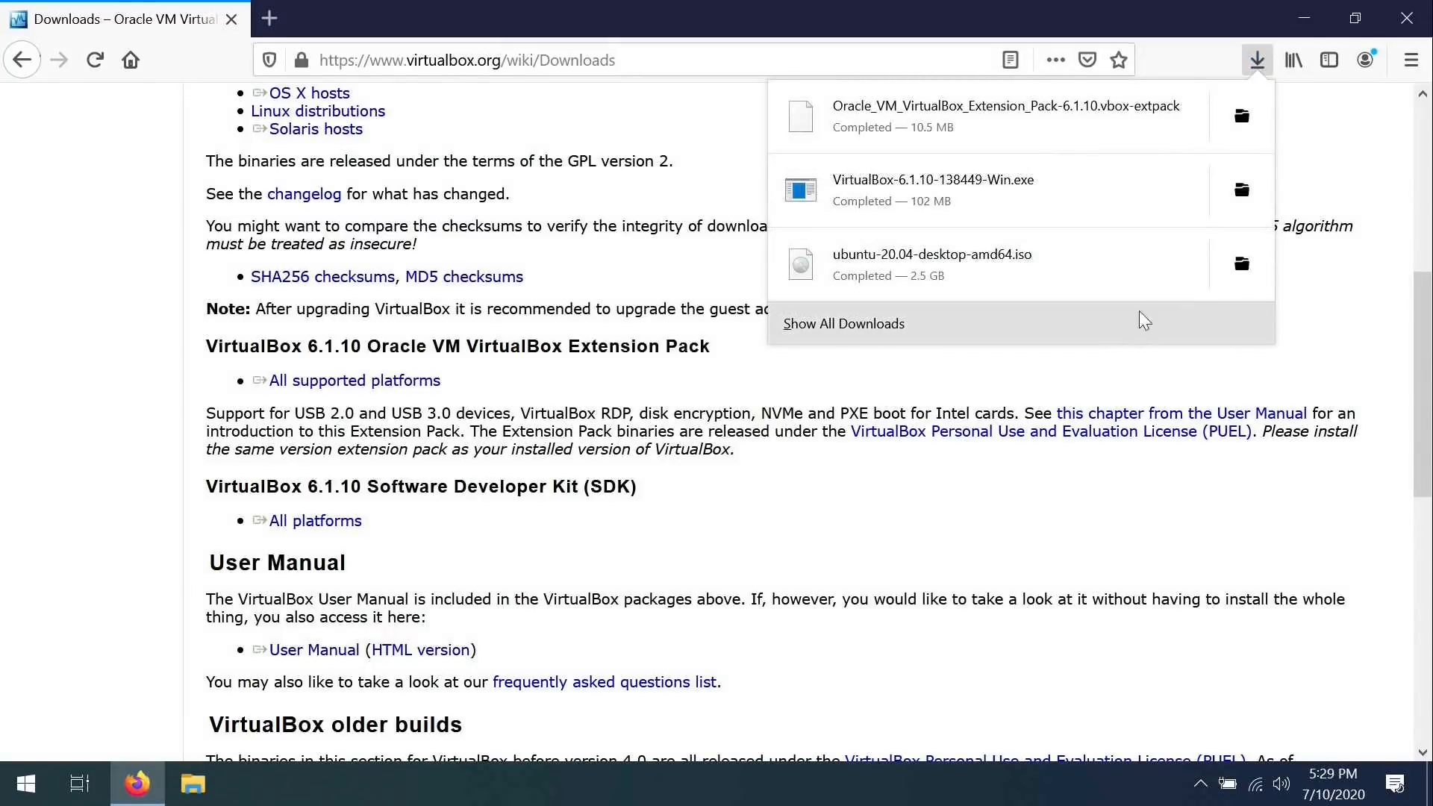
left_click(1242, 266)
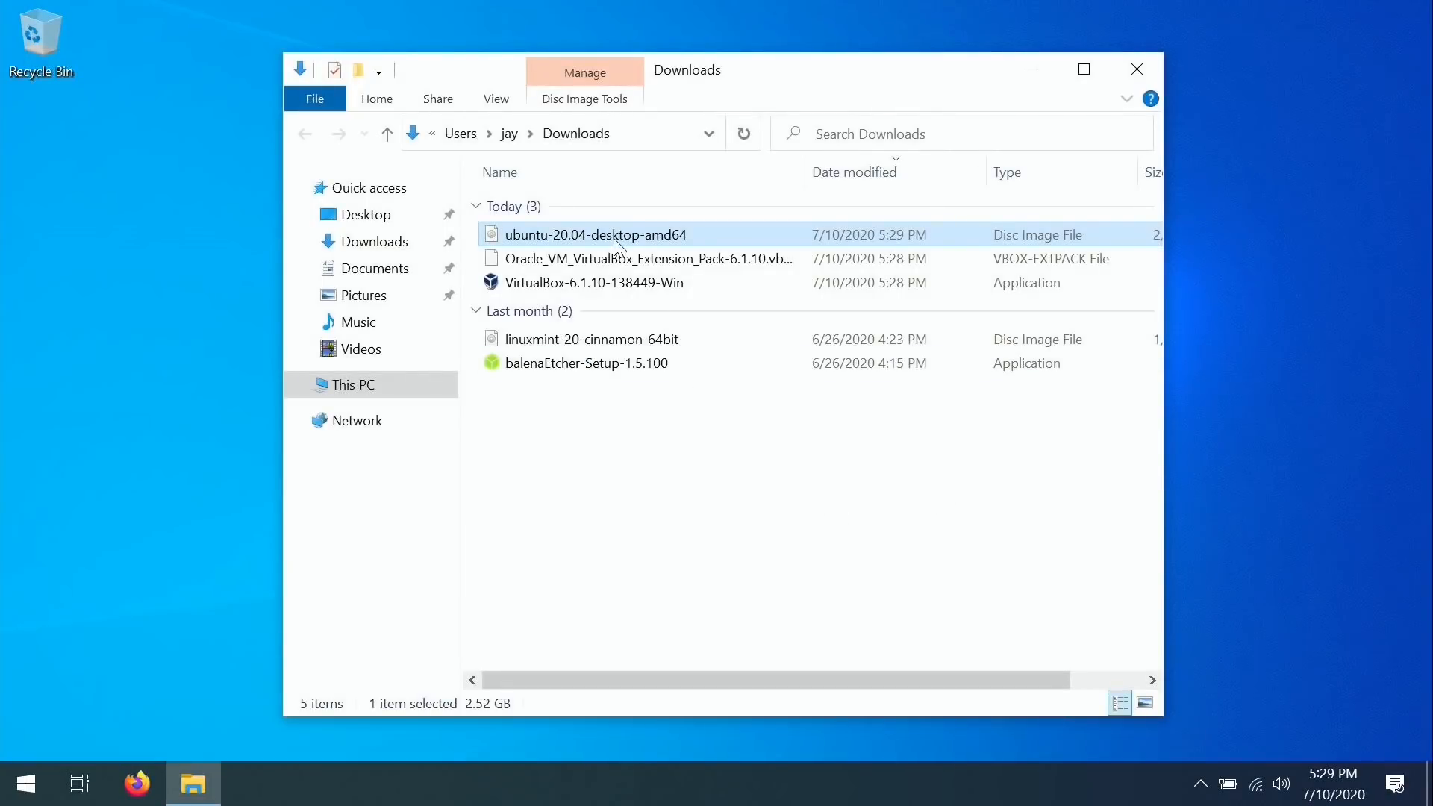
Run the VirtualBox installer from the Downloads folder.
left_click(626, 282)
right_click(626, 281)
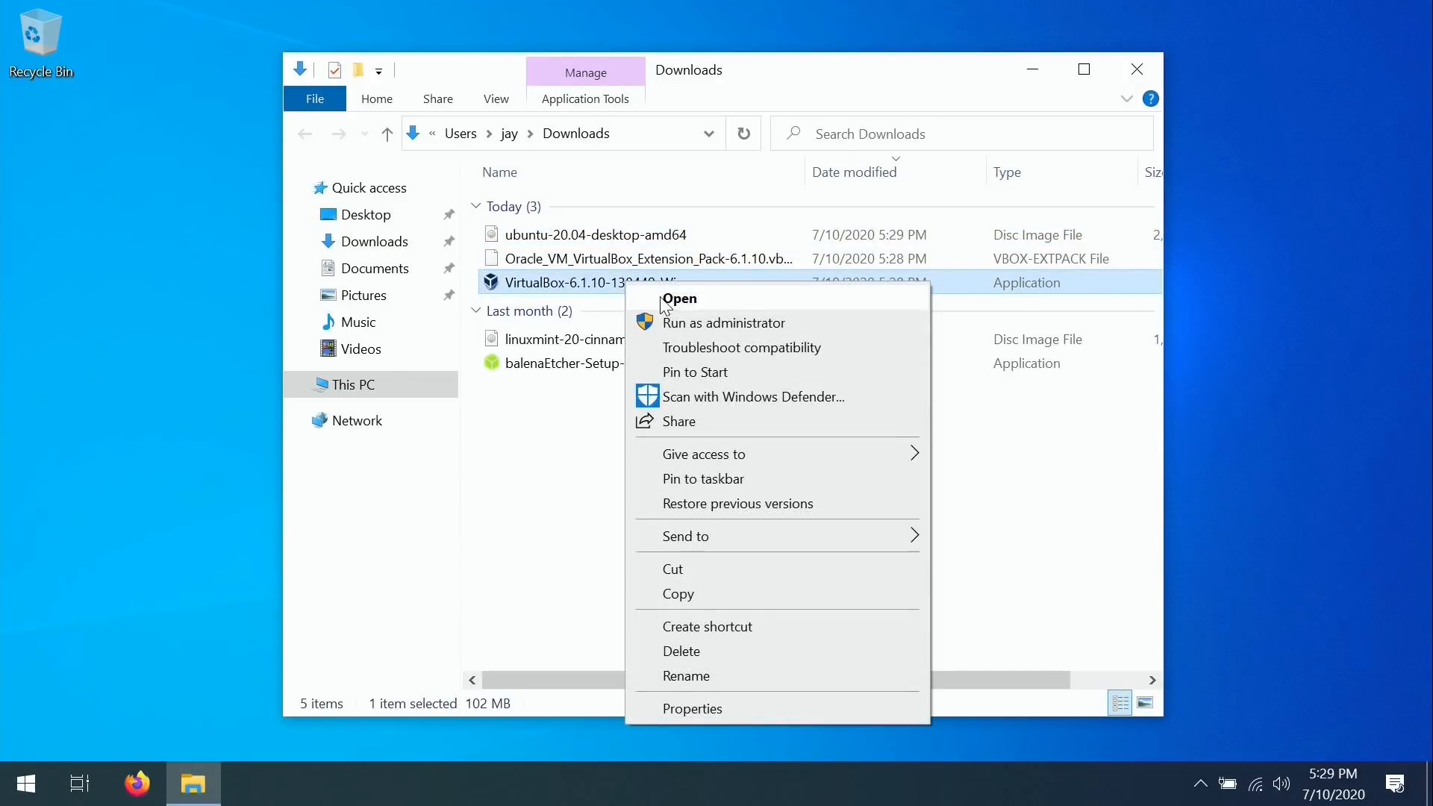
left_click(661, 298)
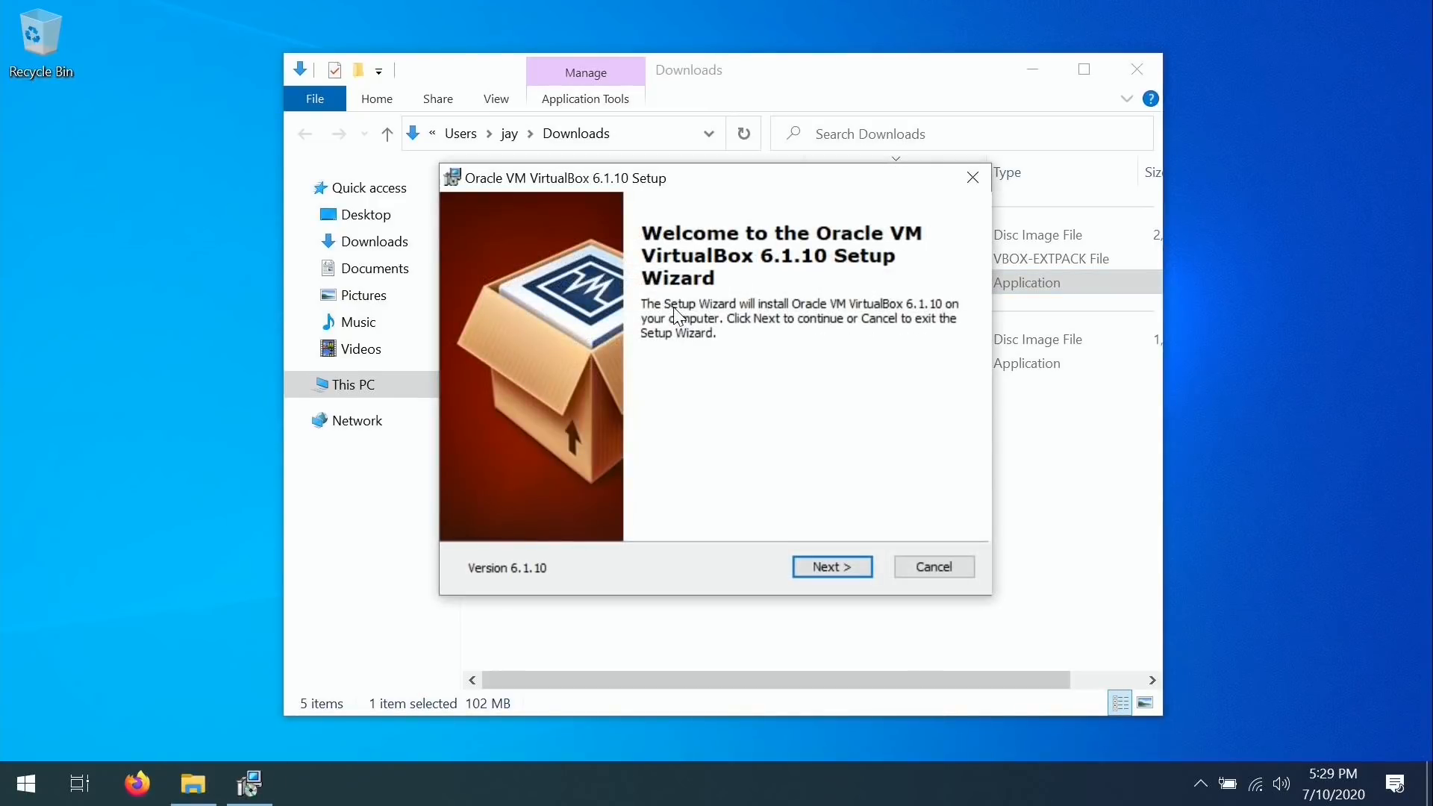
Install VirtualBox with default features, accepting the network warning, UAC prompt and USB driver.
left_click(843, 567)
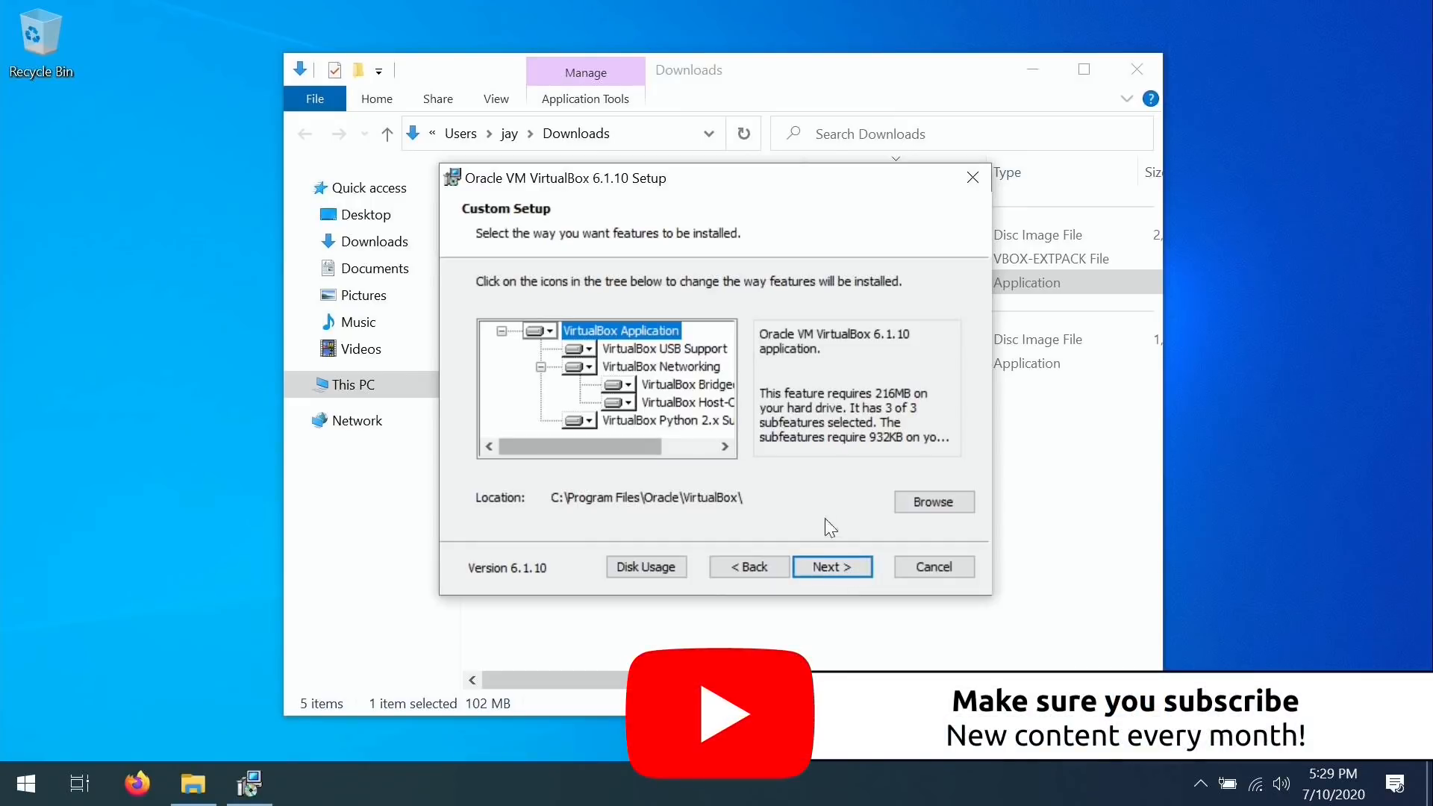
left_click(825, 568)
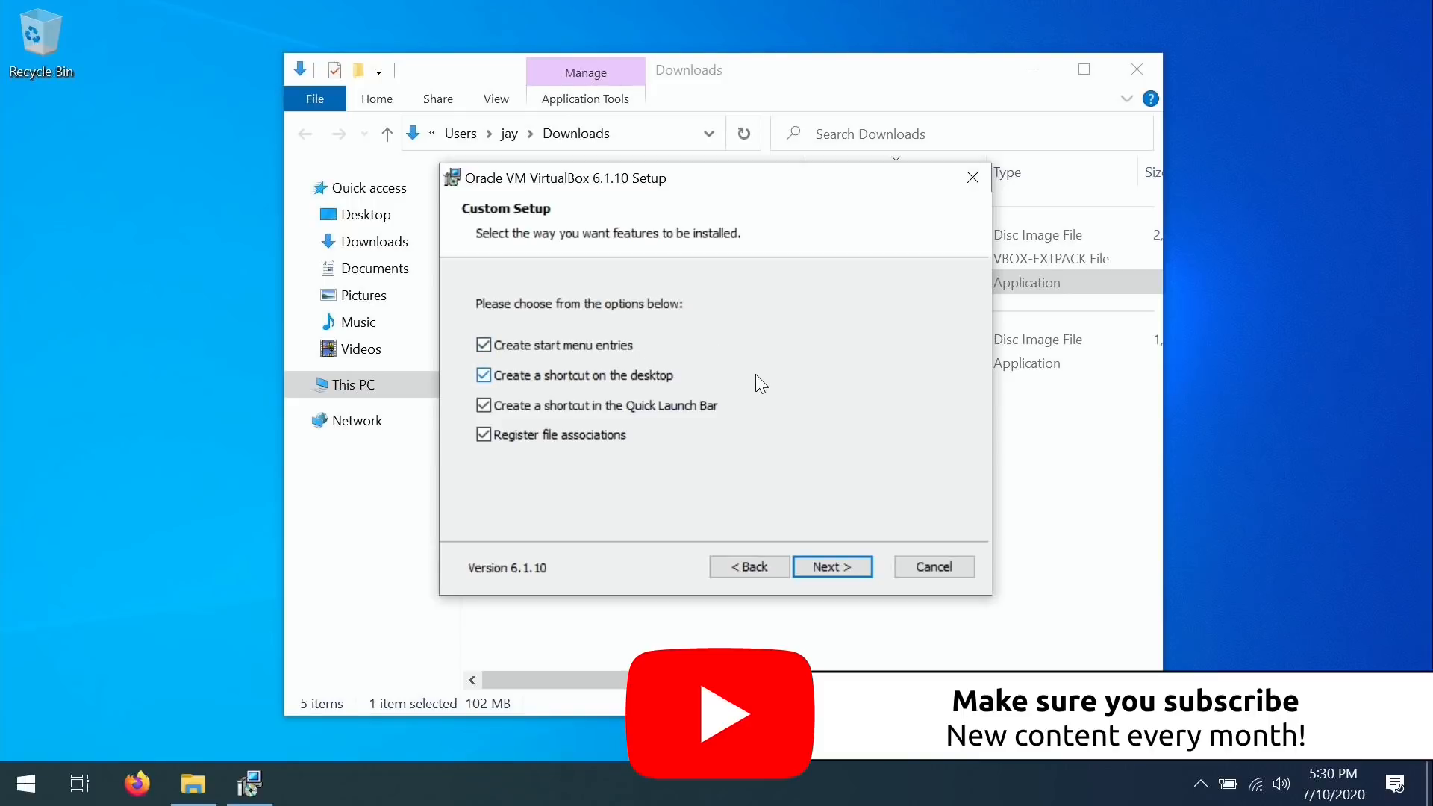
left_click(839, 565)
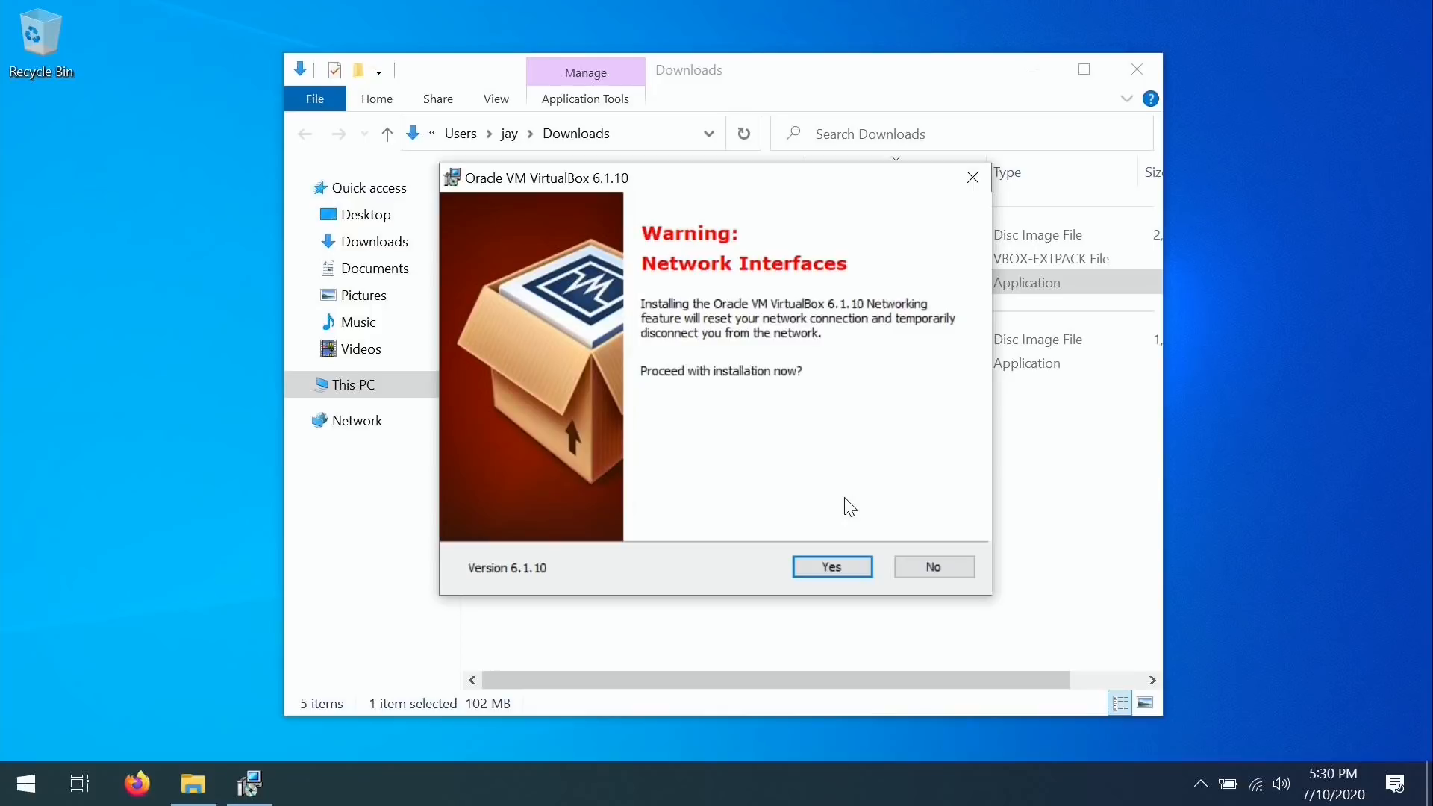
left_click(843, 567)
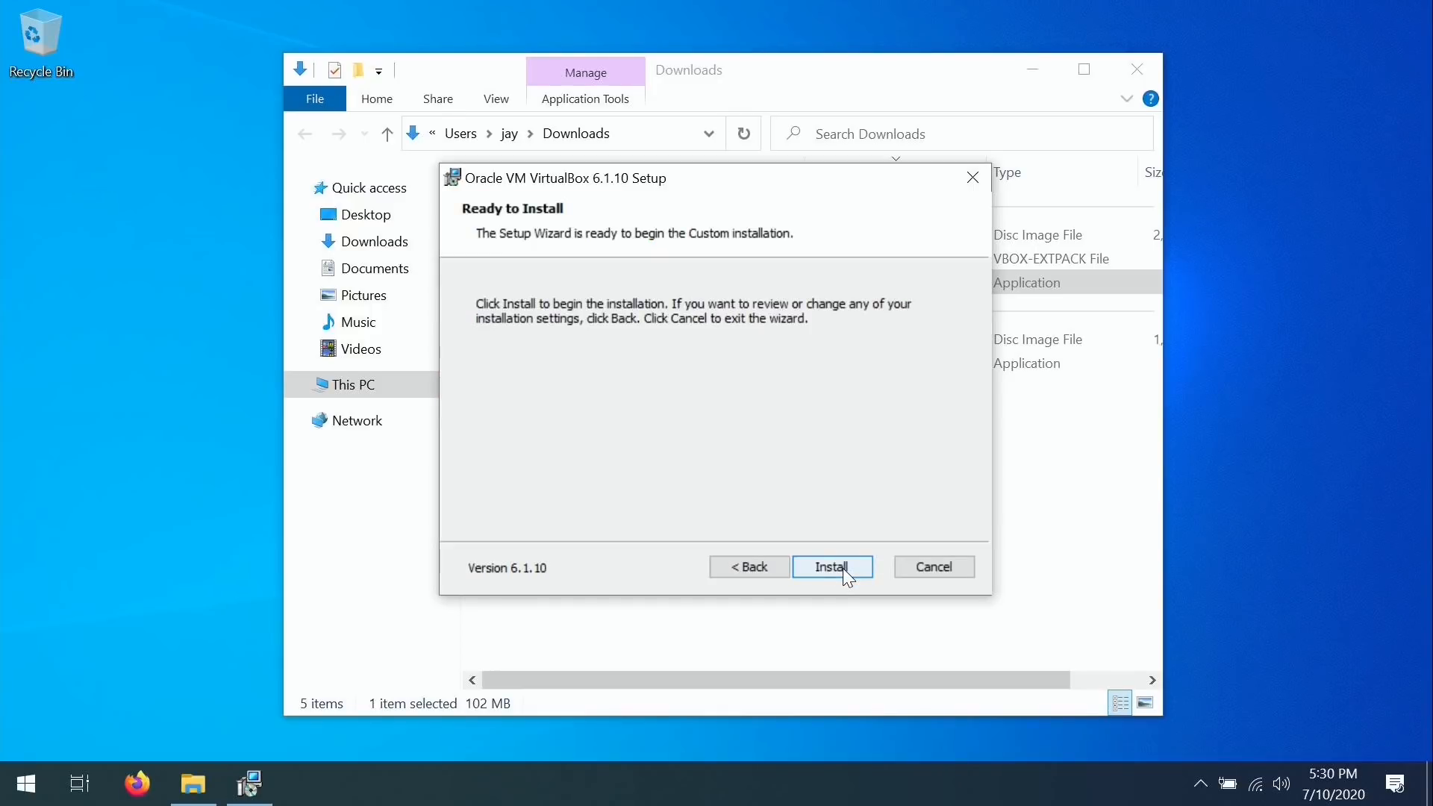
left_click(843, 567)
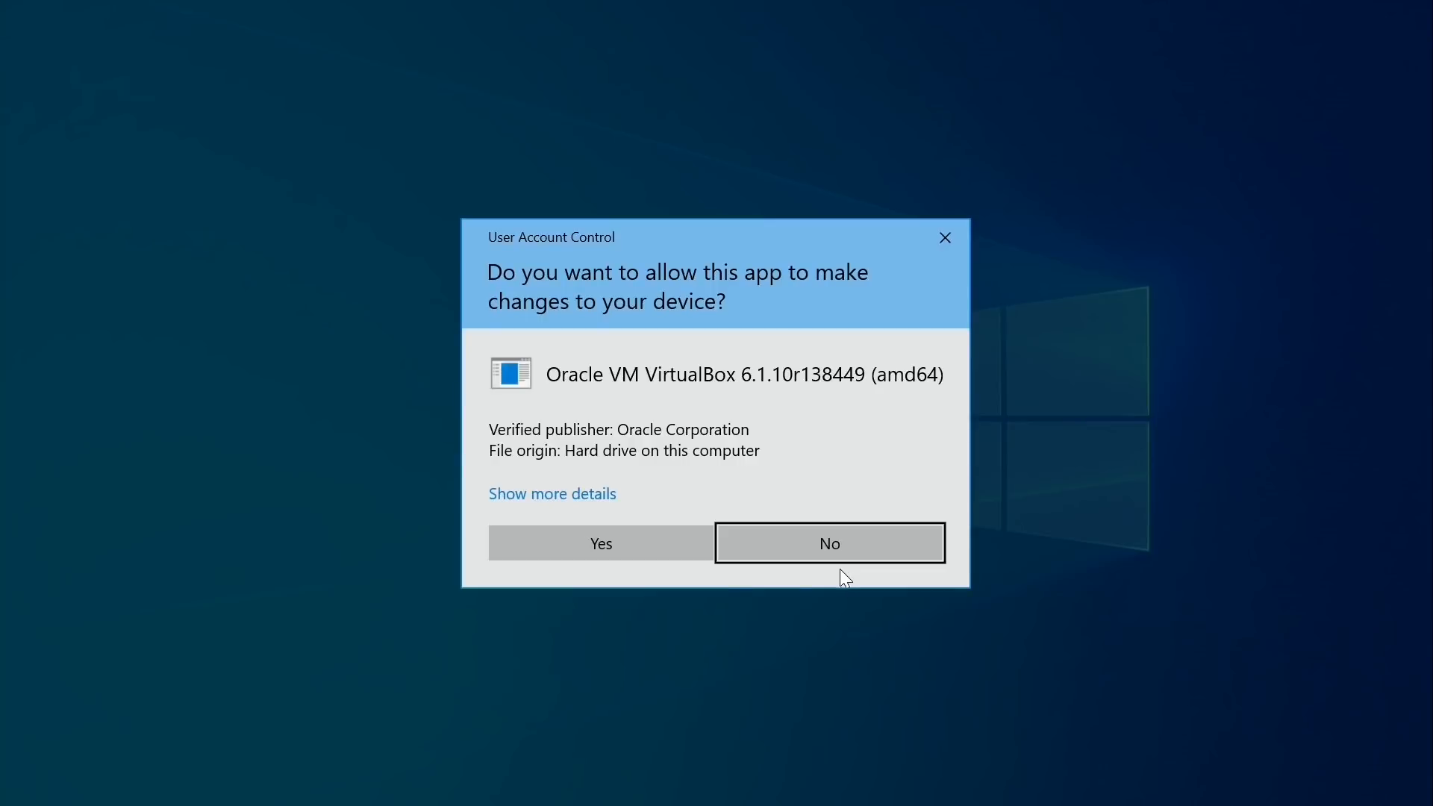
left_click(624, 548)
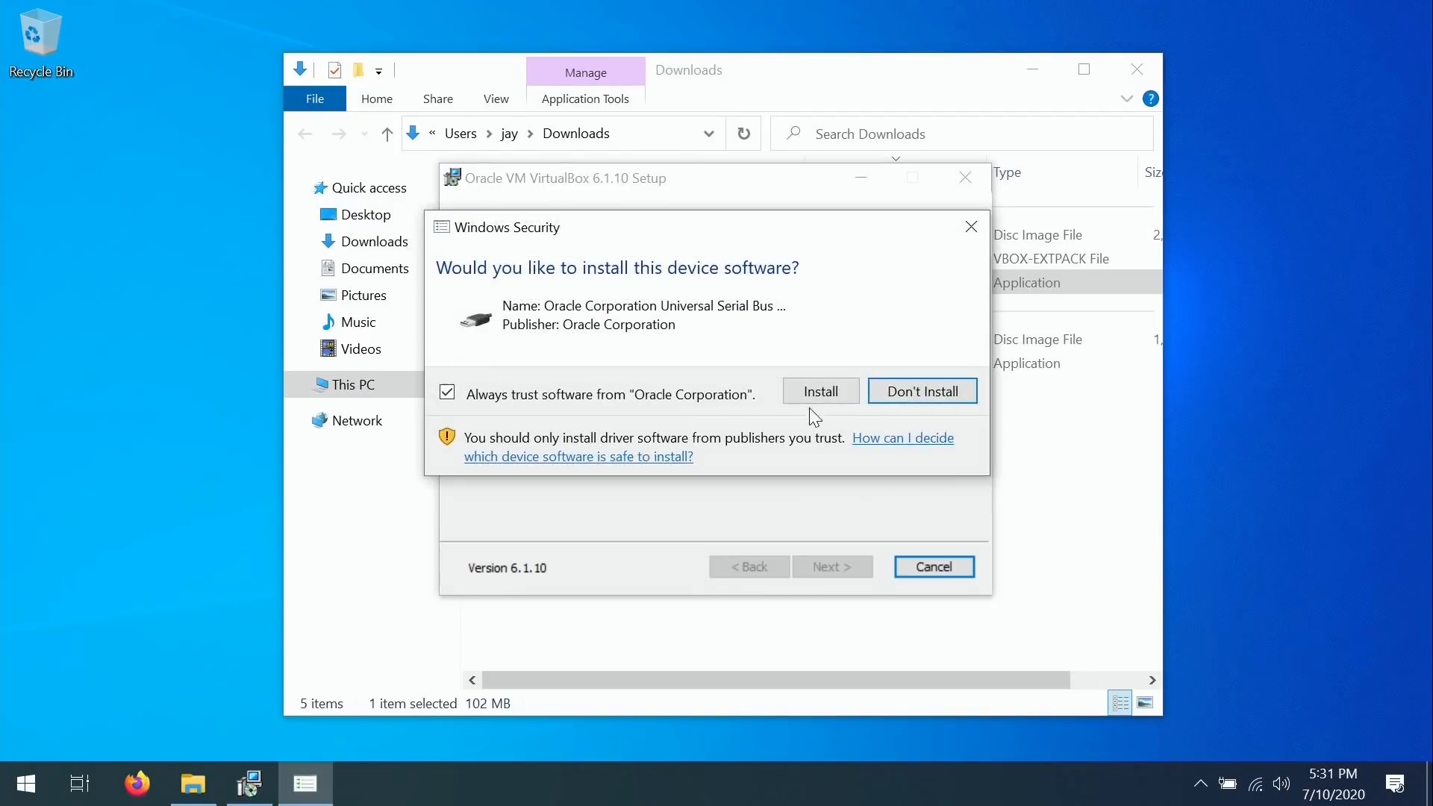
left_click(804, 387)
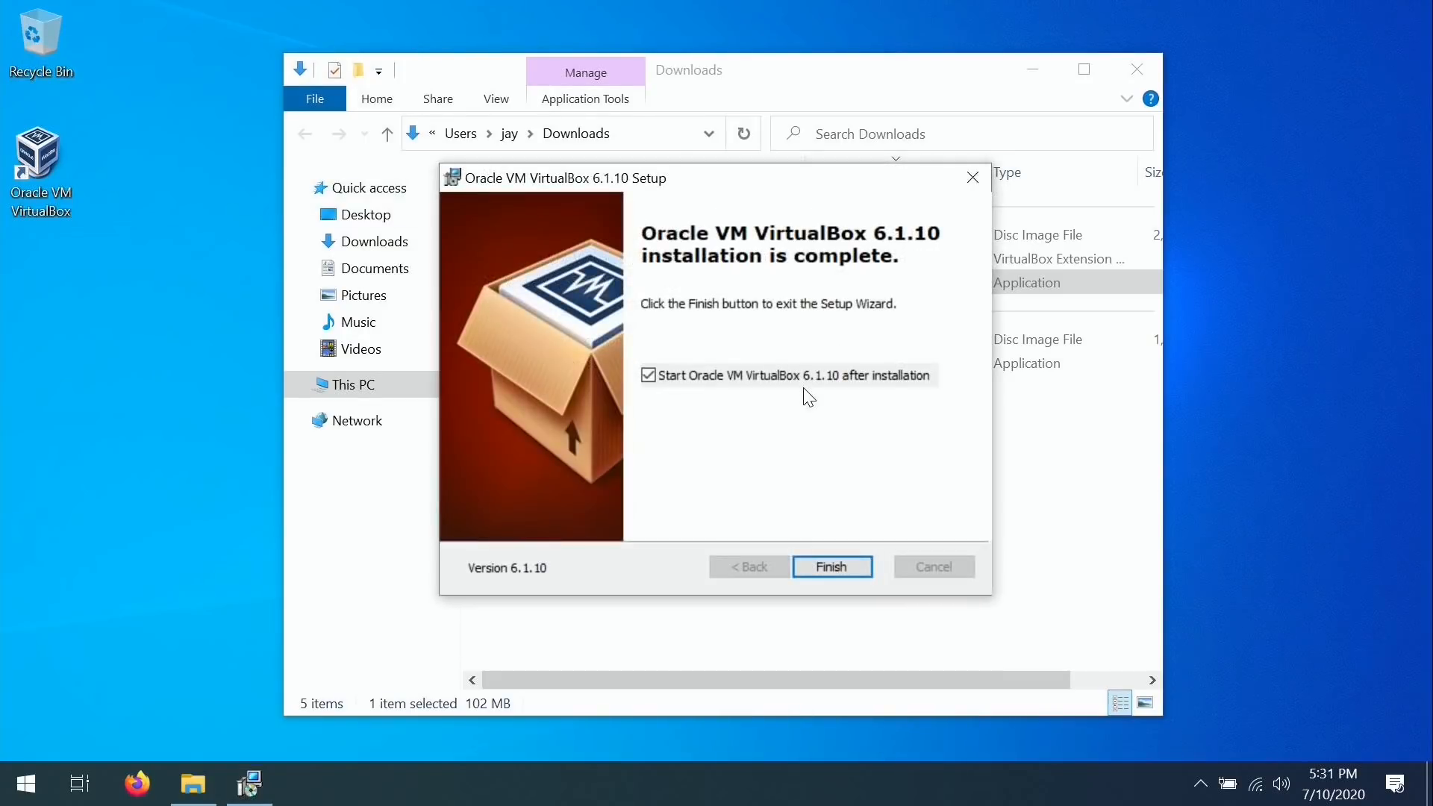
Finish setup, close the Downloads folder, and open VirtualBox Preferences on the Extensions page.
left_click(834, 566)
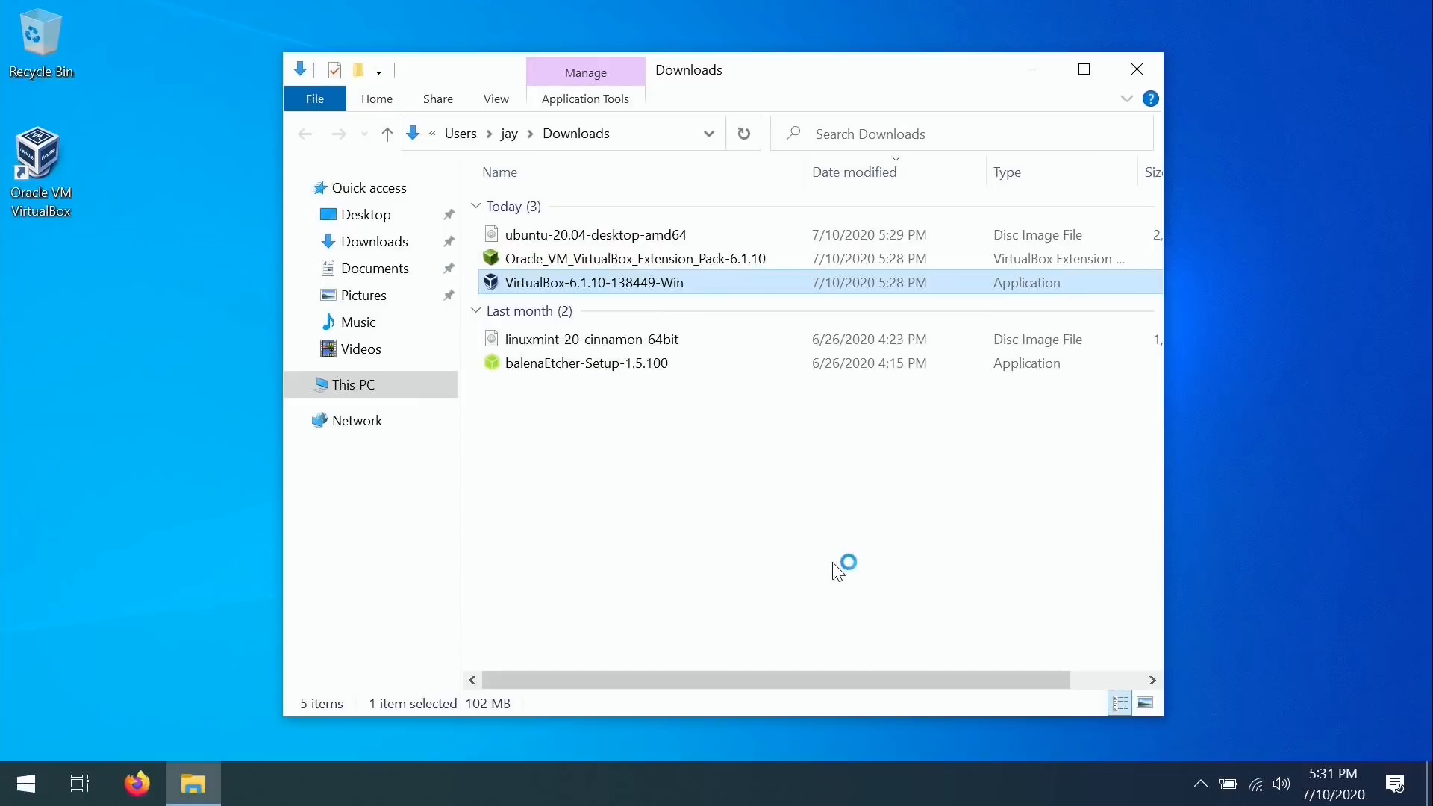
left_click(1137, 69)
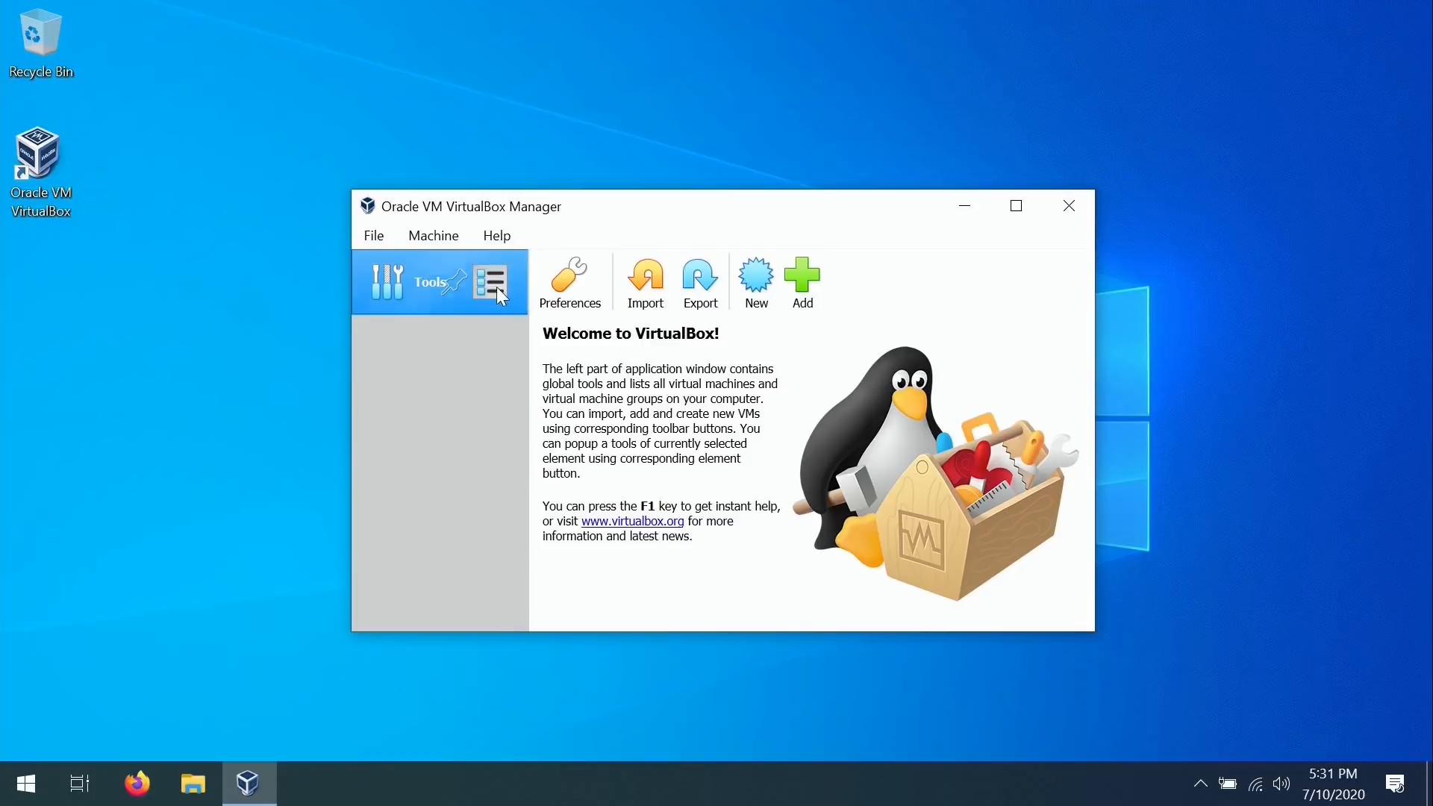
left_click(379, 234)
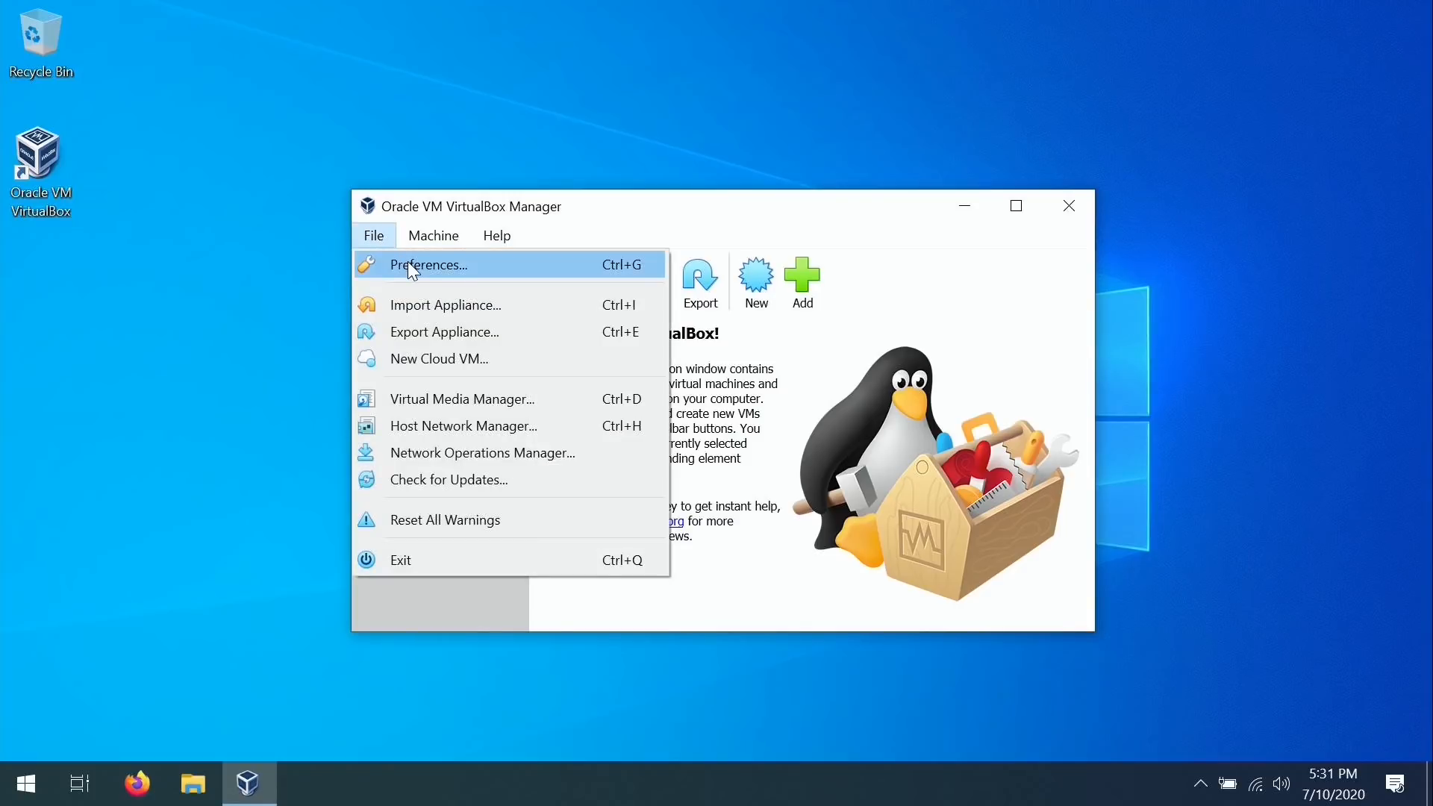
left_click(485, 267)
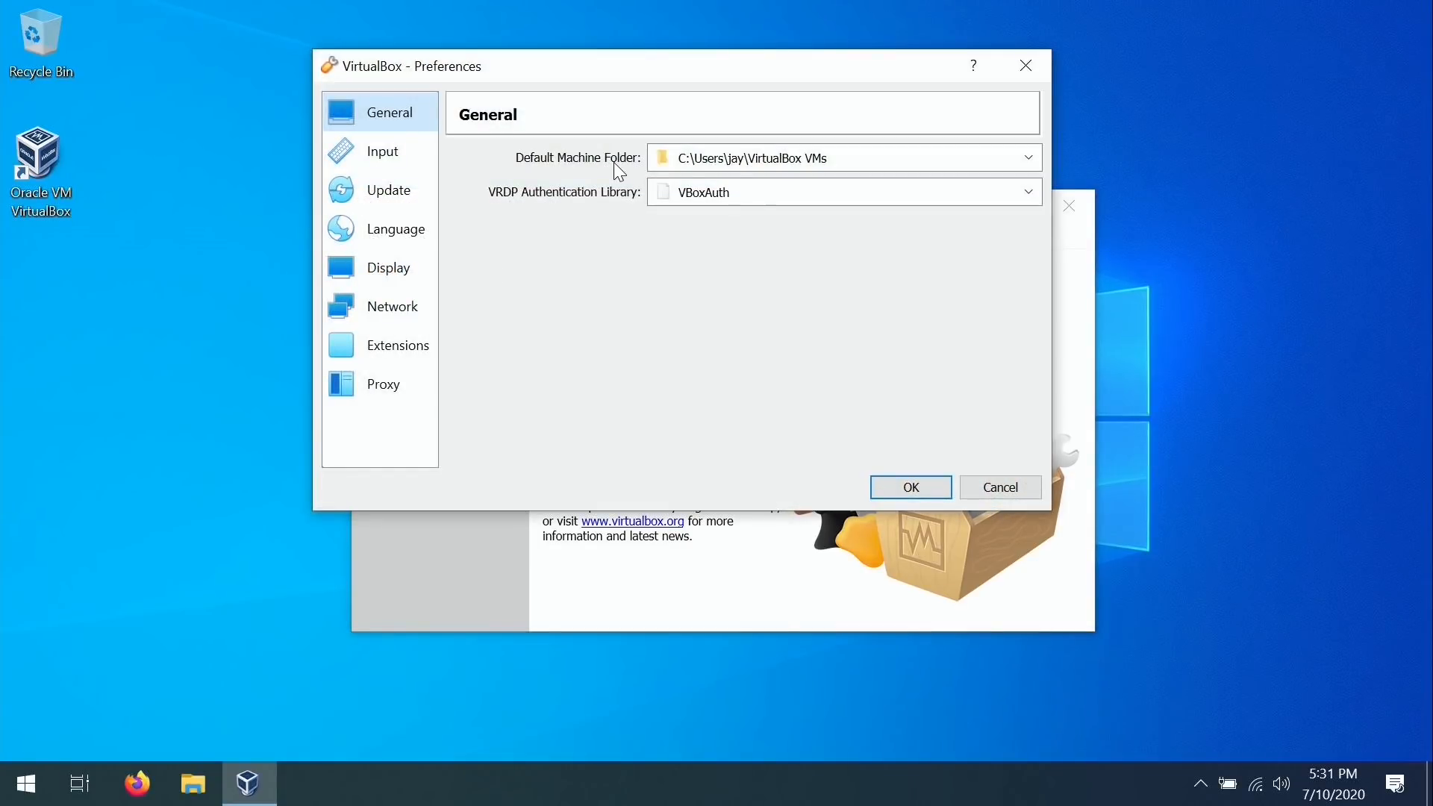
left_click_drag(853, 156, 637, 148)
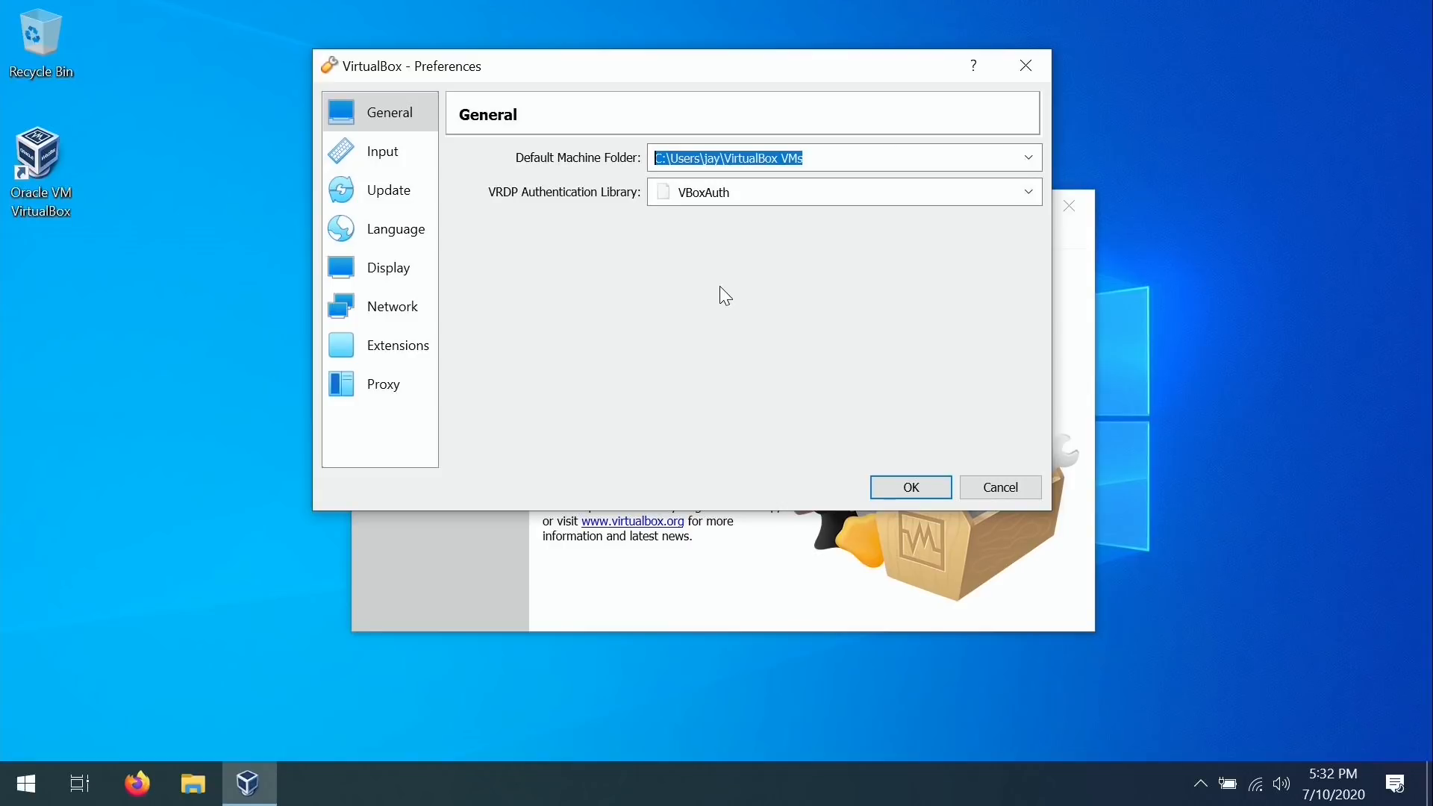
left_click(410, 357)
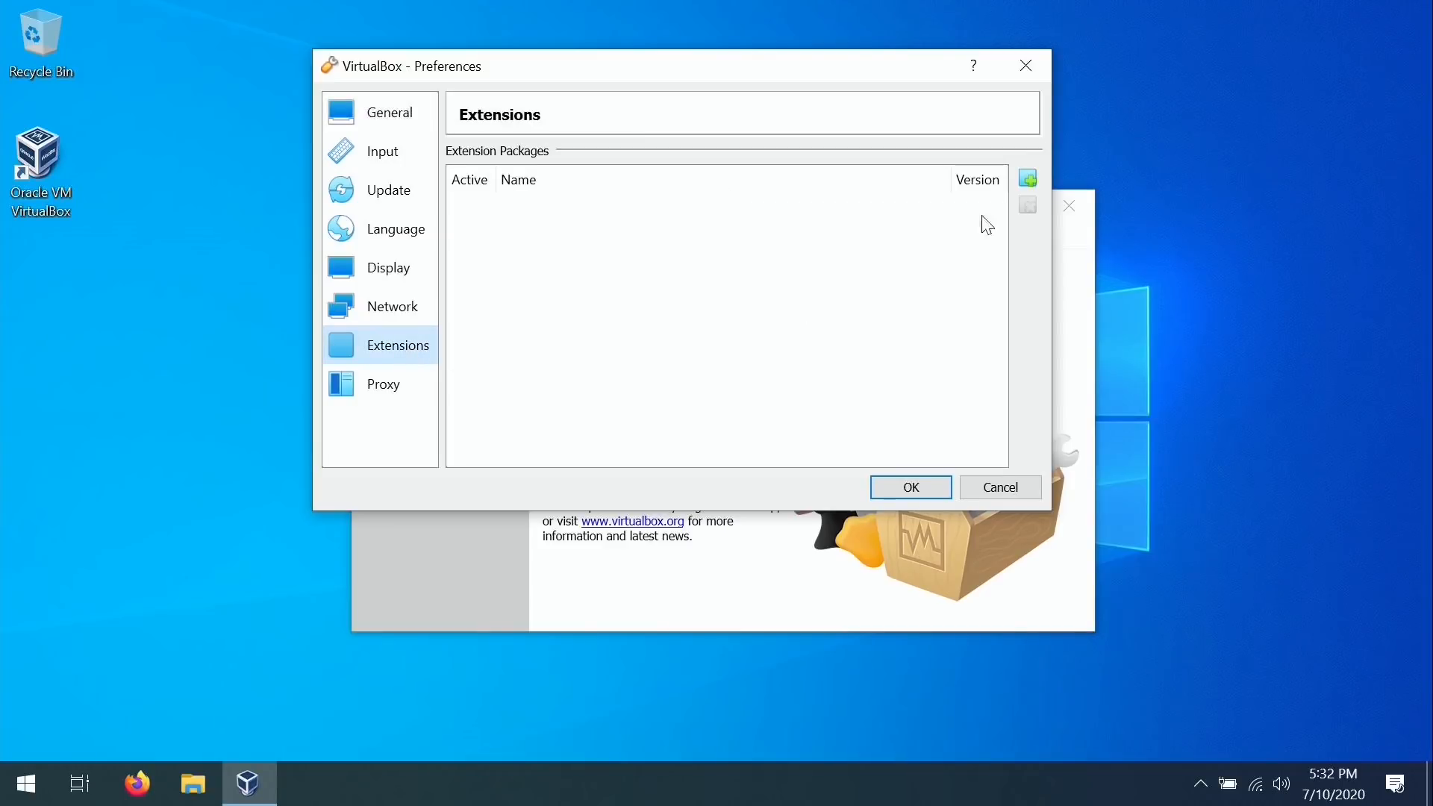
Choose the downloaded Extension Pack file as the package to add.
left_click(1029, 178)
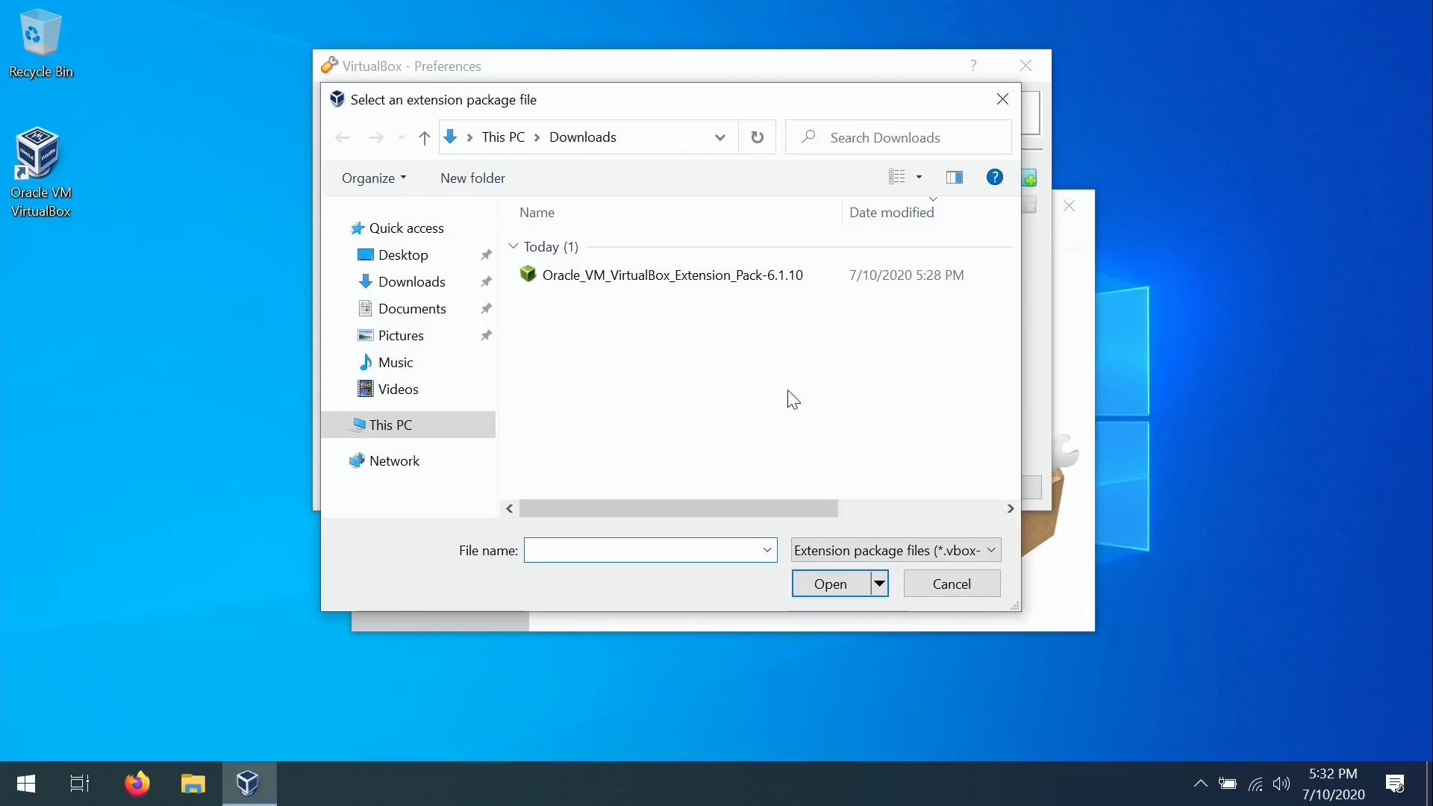
left_click(718, 284)
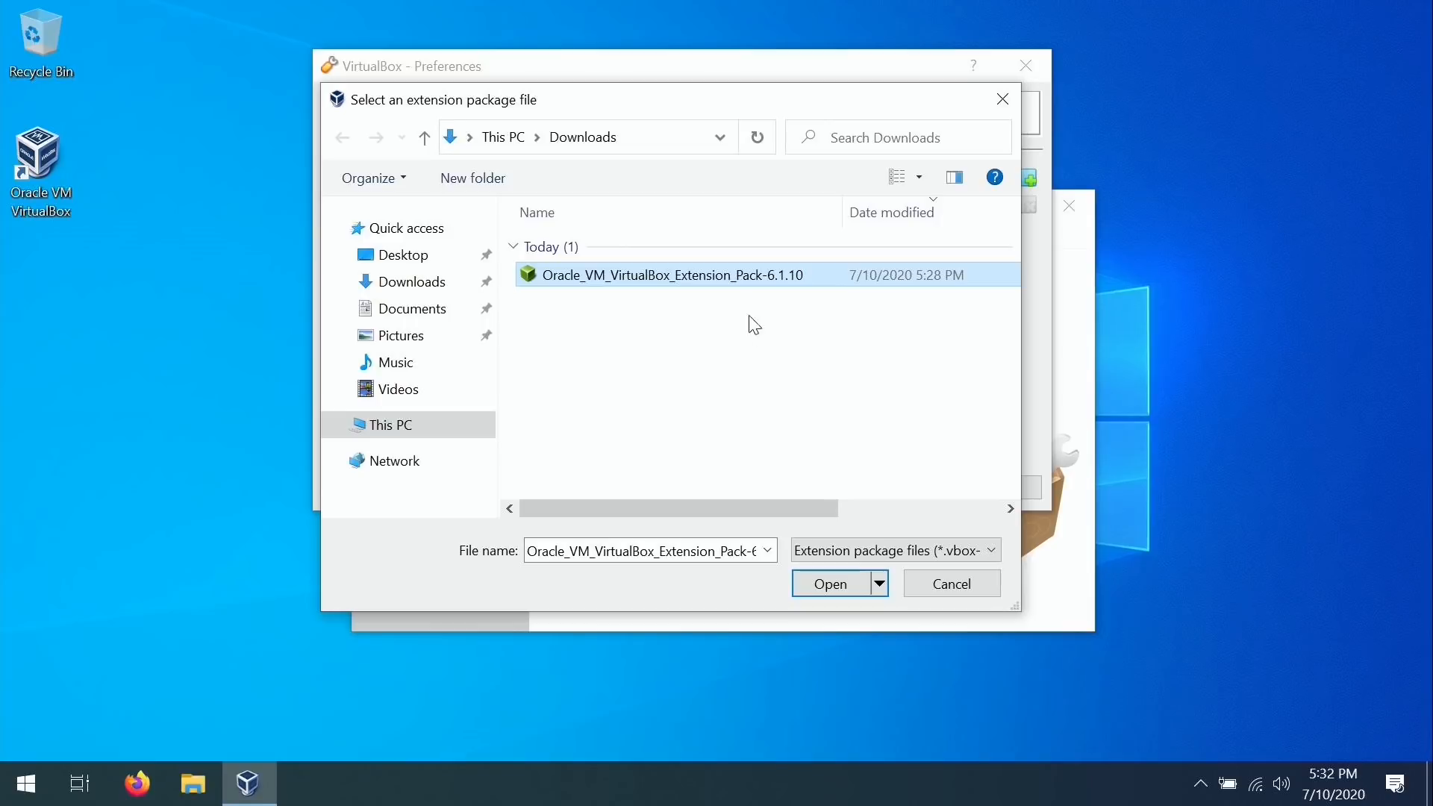
left_click(733, 276)
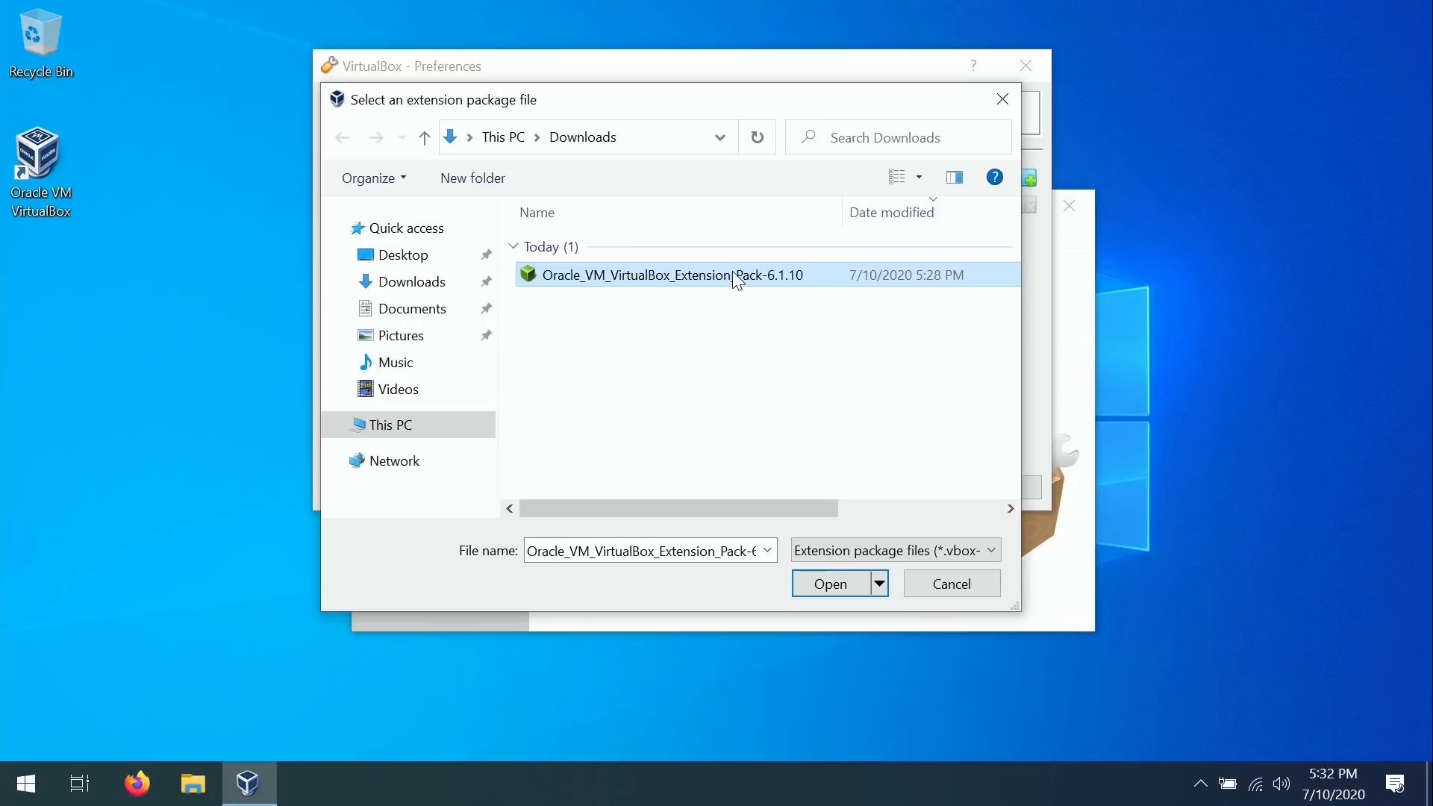
left_click(840, 593)
left_click(840, 584)
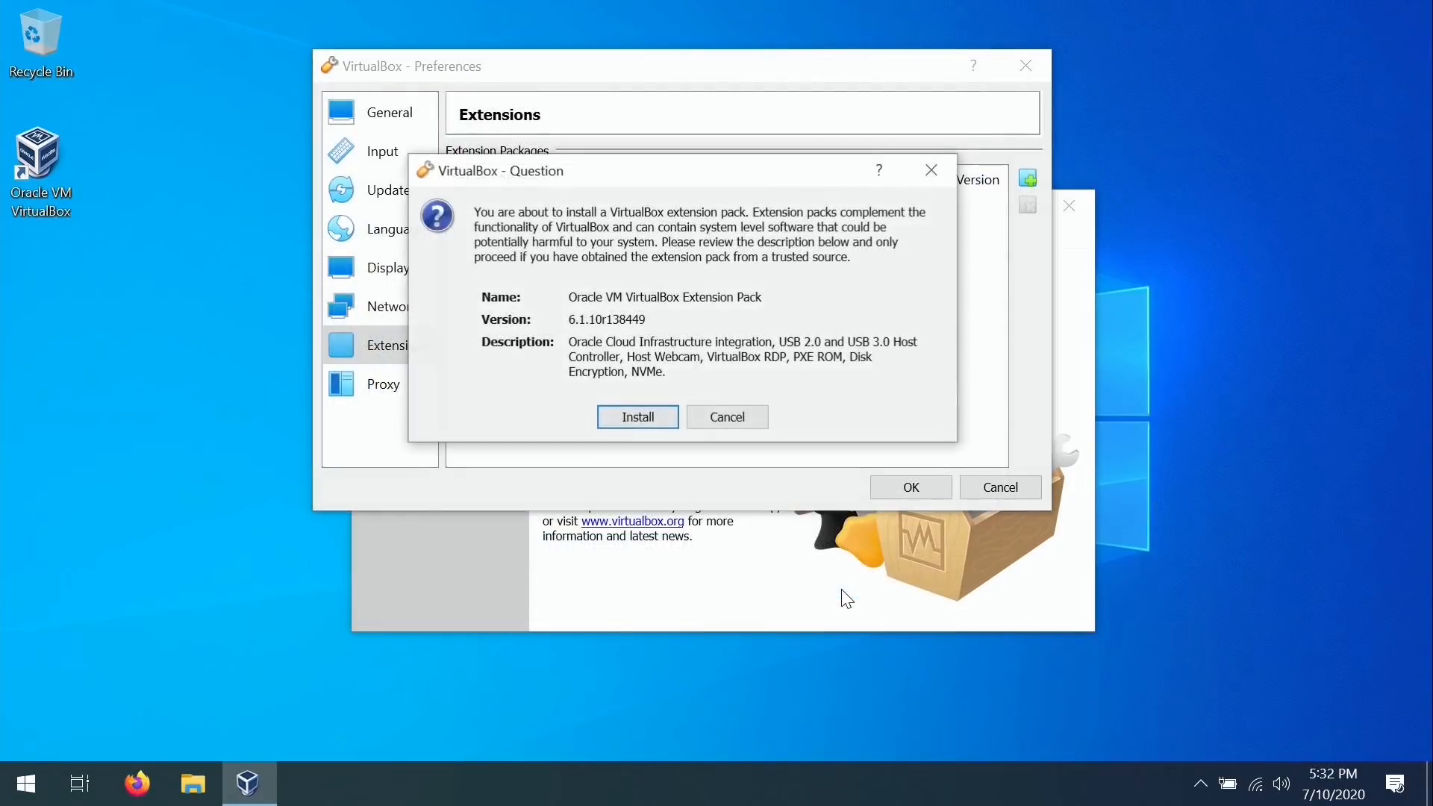
Install Extension Pack 6.1.10r138449, agreeing to the license and UAC prompt, then close Preferences.
left_click(657, 418)
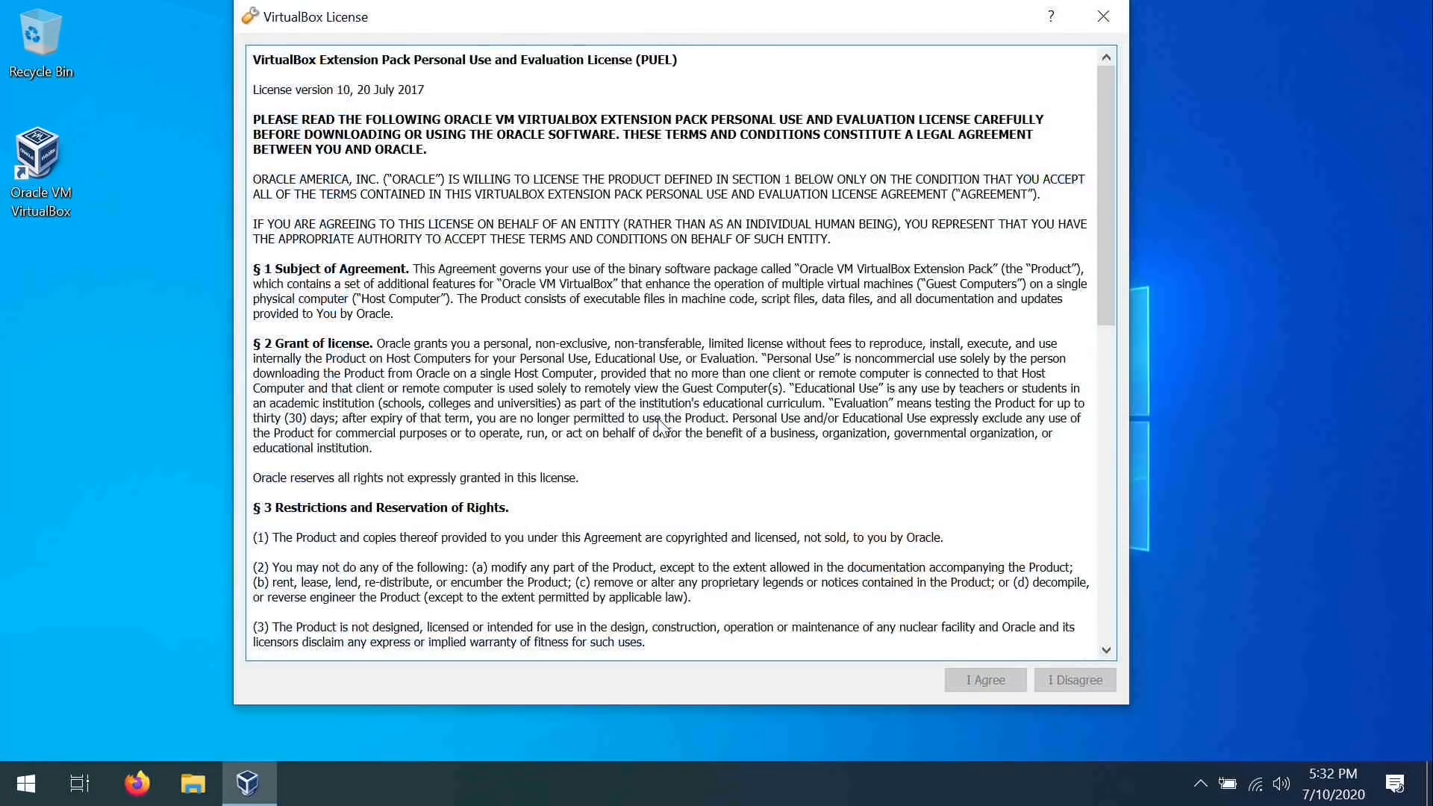
left_click_drag(1108, 255, 1091, 530)
scroll(1092, 530, "down", 3)
left_click(982, 679)
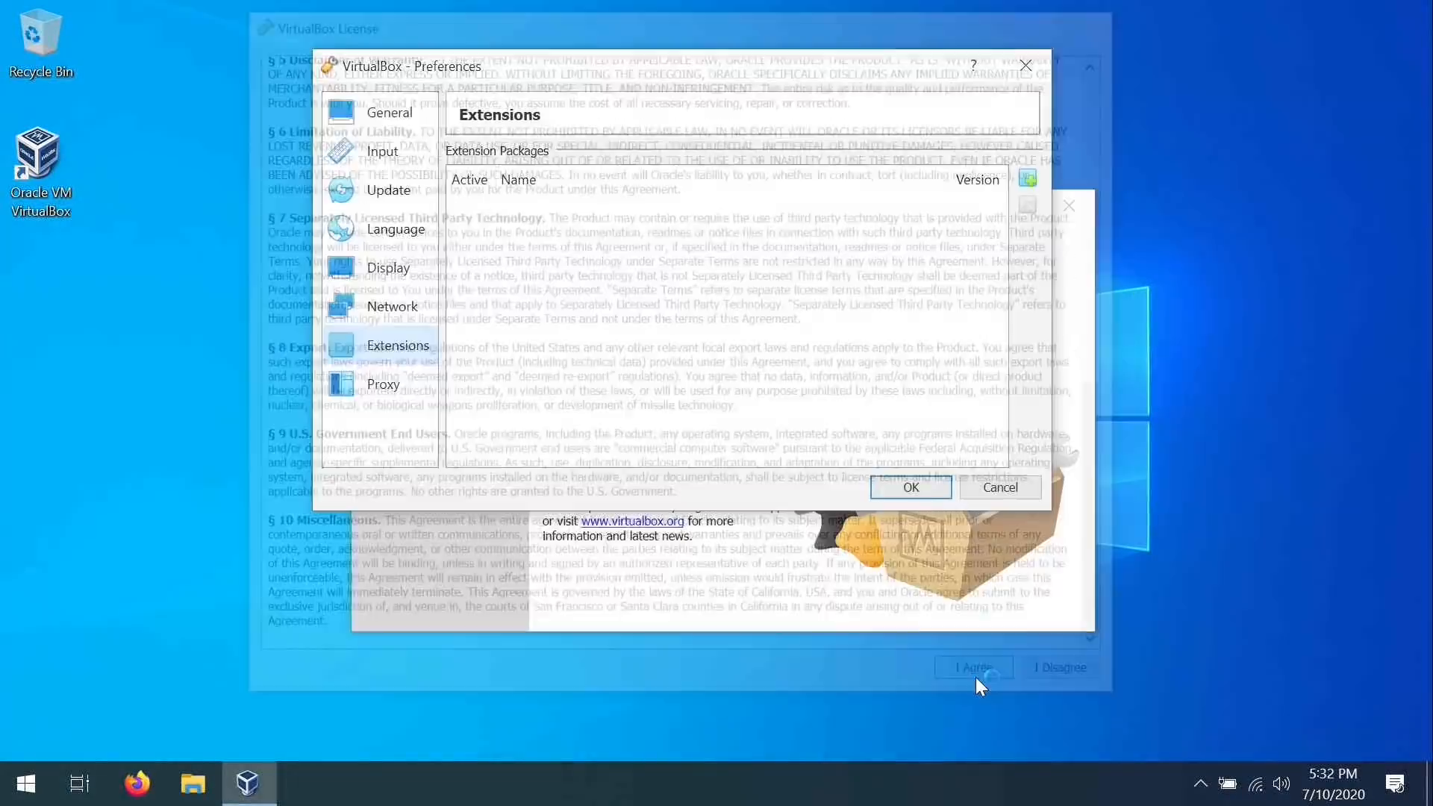
left_click(623, 545)
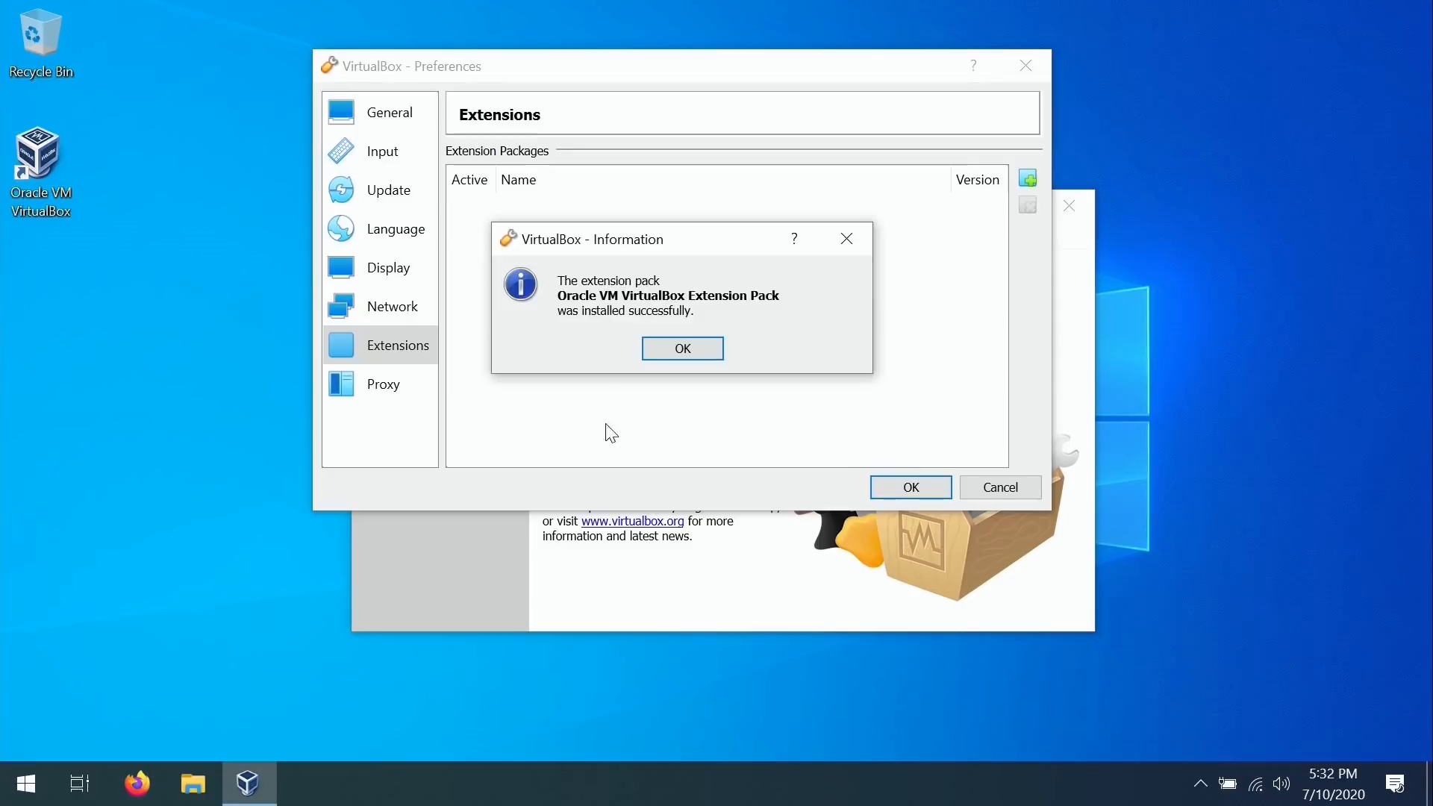
left_click(693, 355)
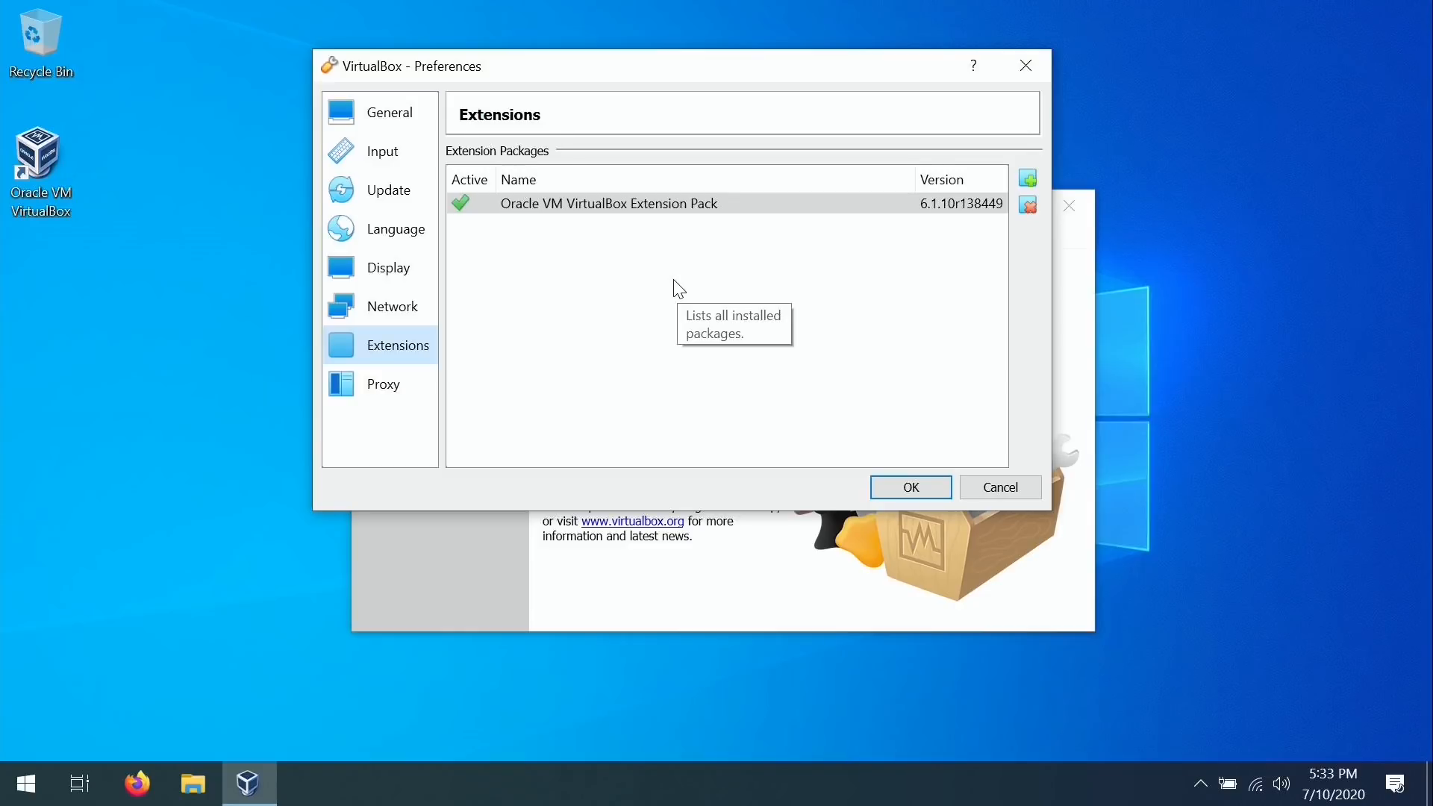
left_click(899, 486)
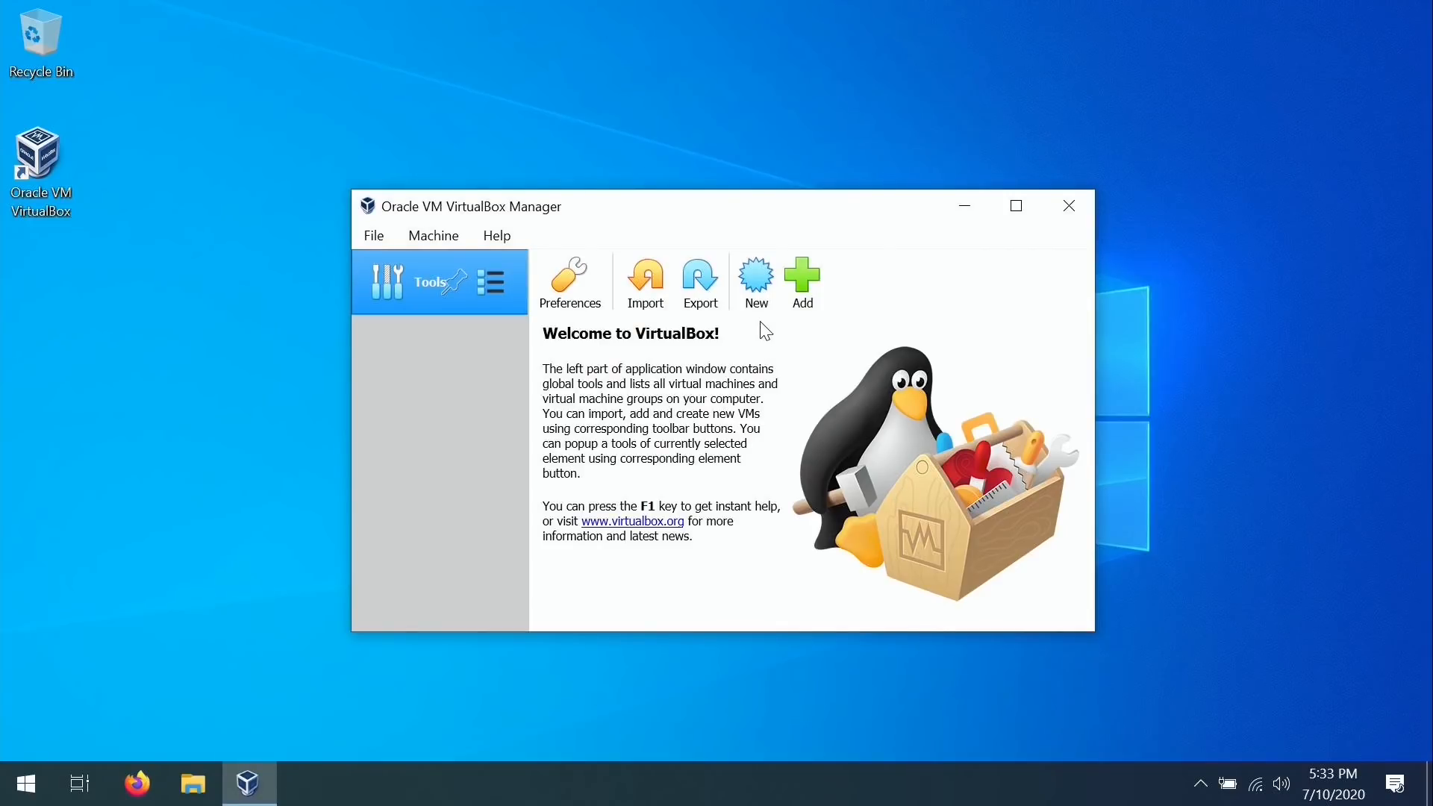
Start a new virtual machine, naming it Ubuntu and then changing the name to CentOS.
left_click(755, 284)
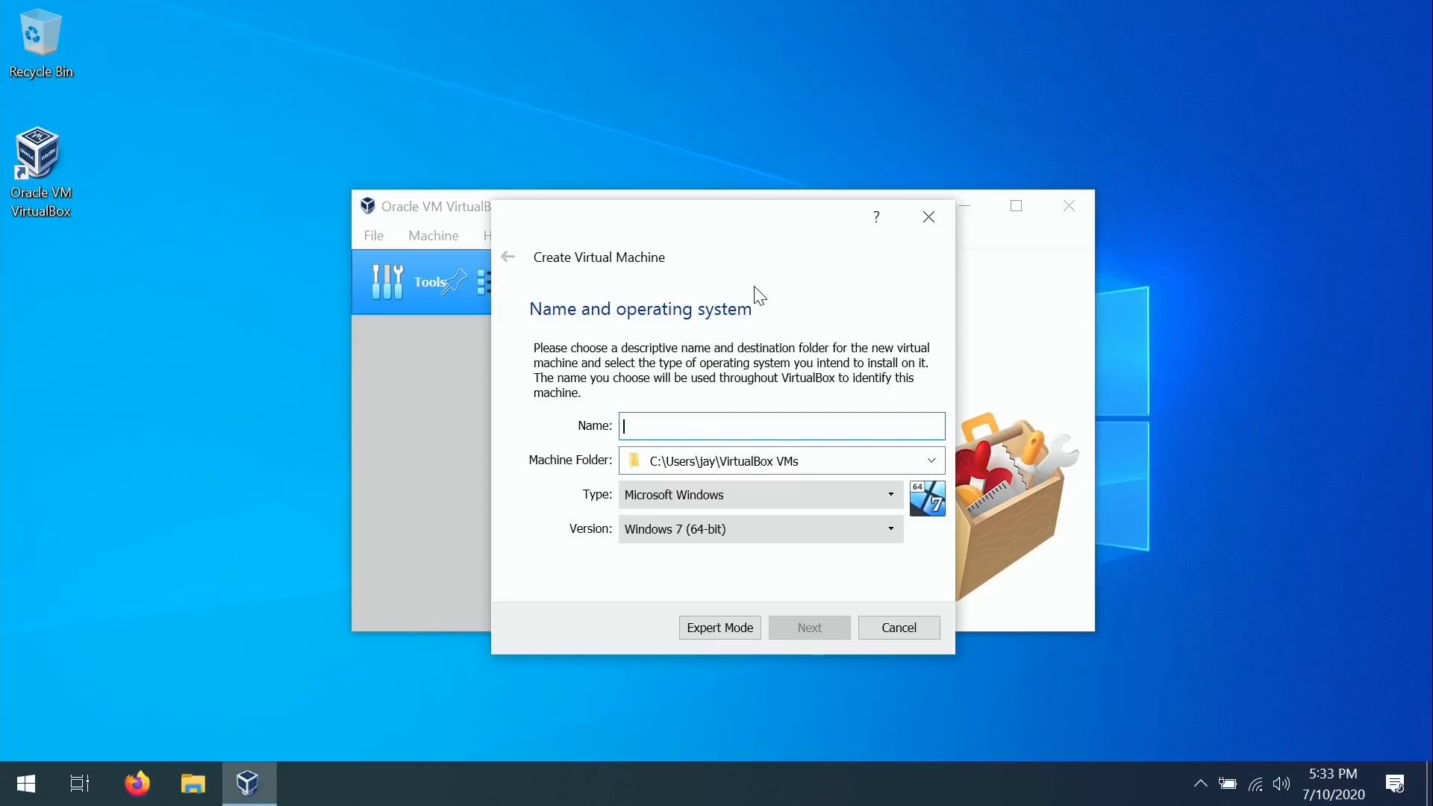
type("Ubuntu")
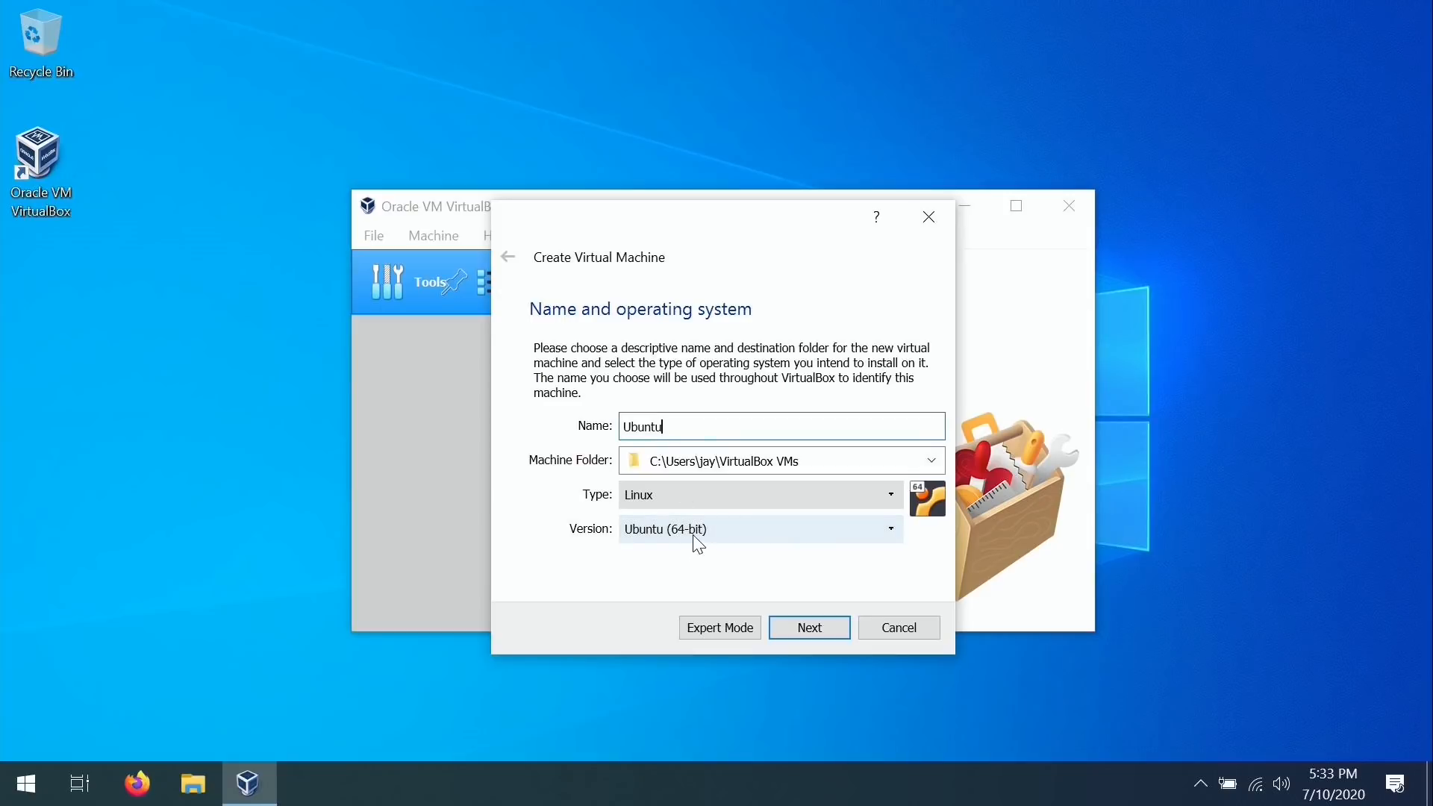
left_click_drag(699, 429, 553, 405)
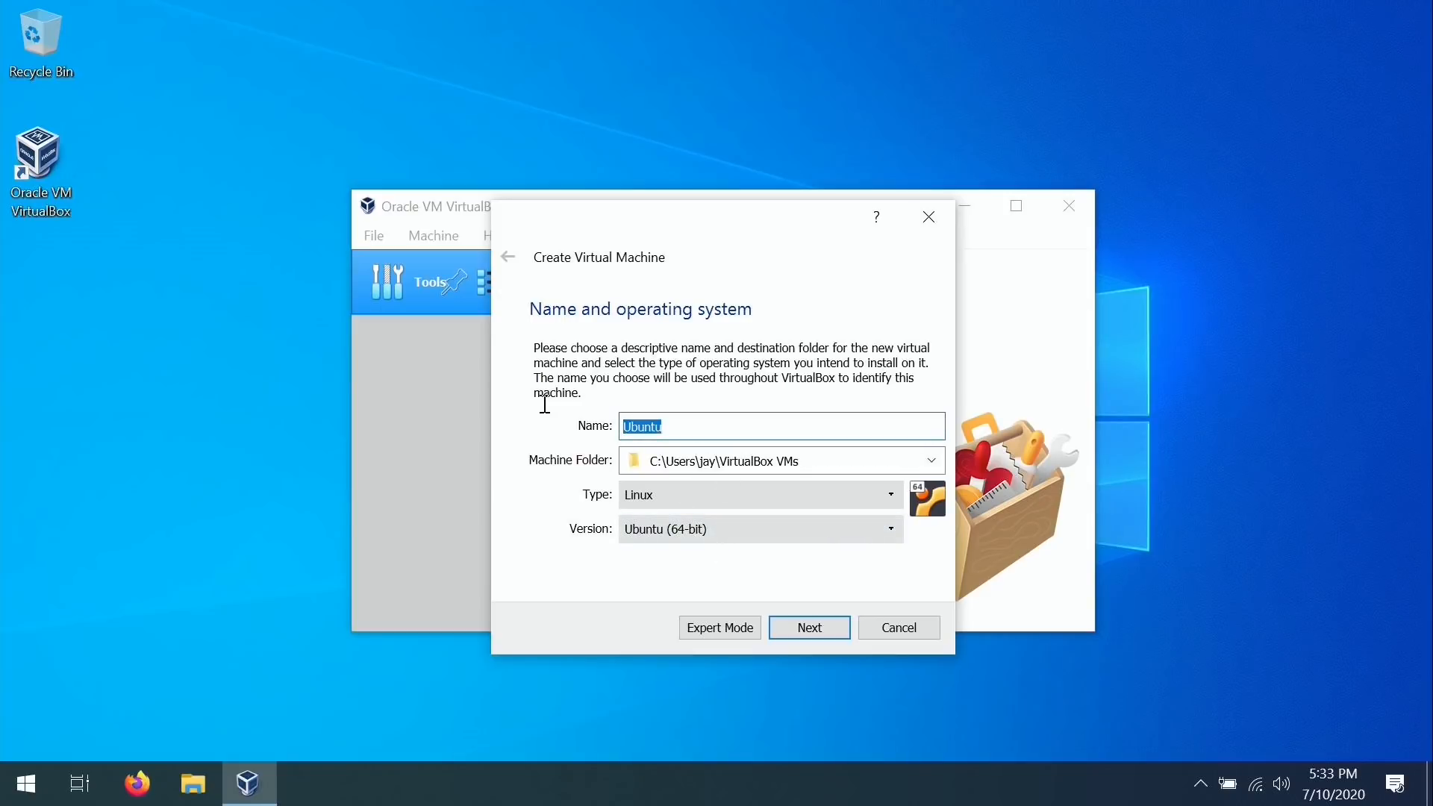
type("Cento")
key("BackSpace")
type("OS")
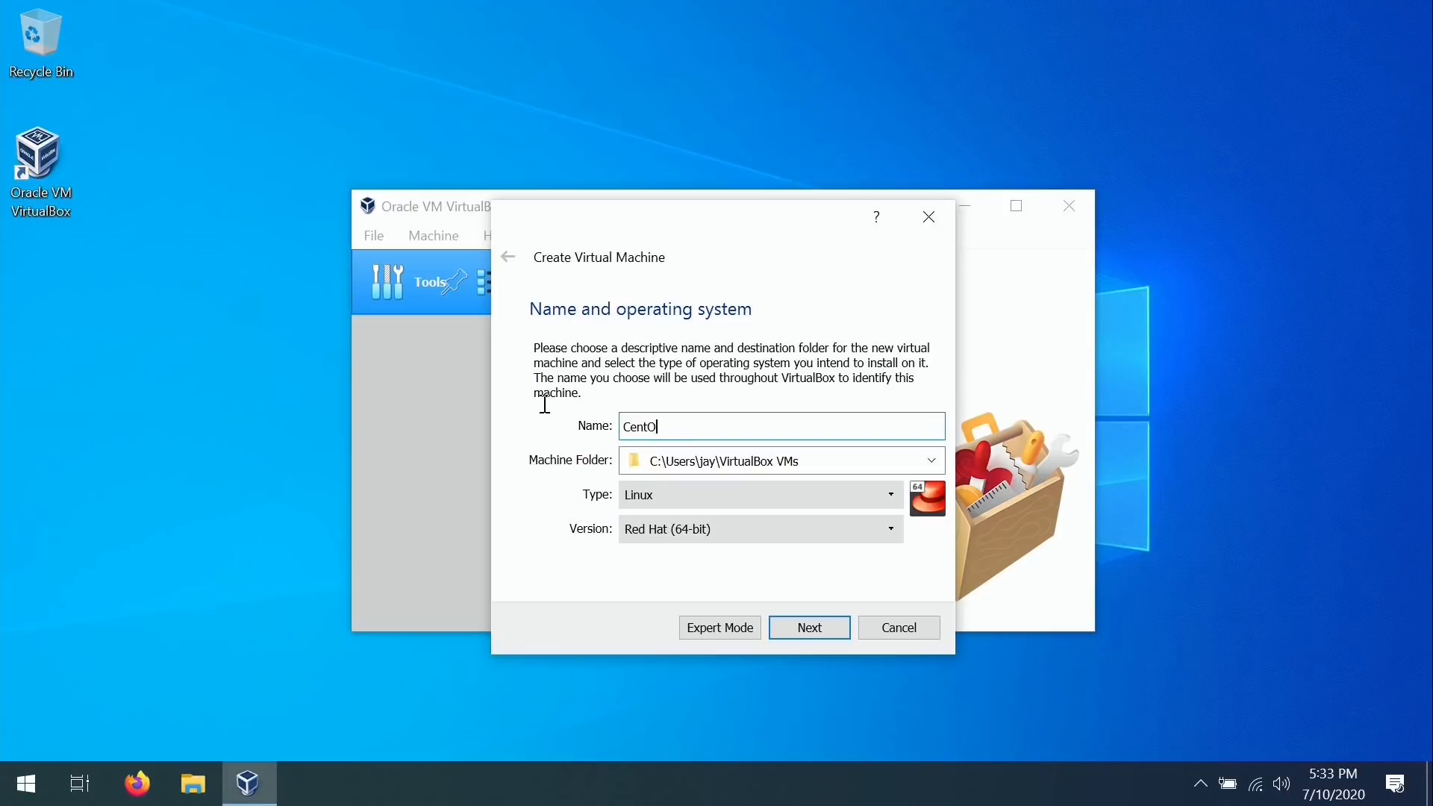
Rename the machine back to Ubuntu, keeping type Linux and version Ubuntu (64-bit).
left_click(728, 531)
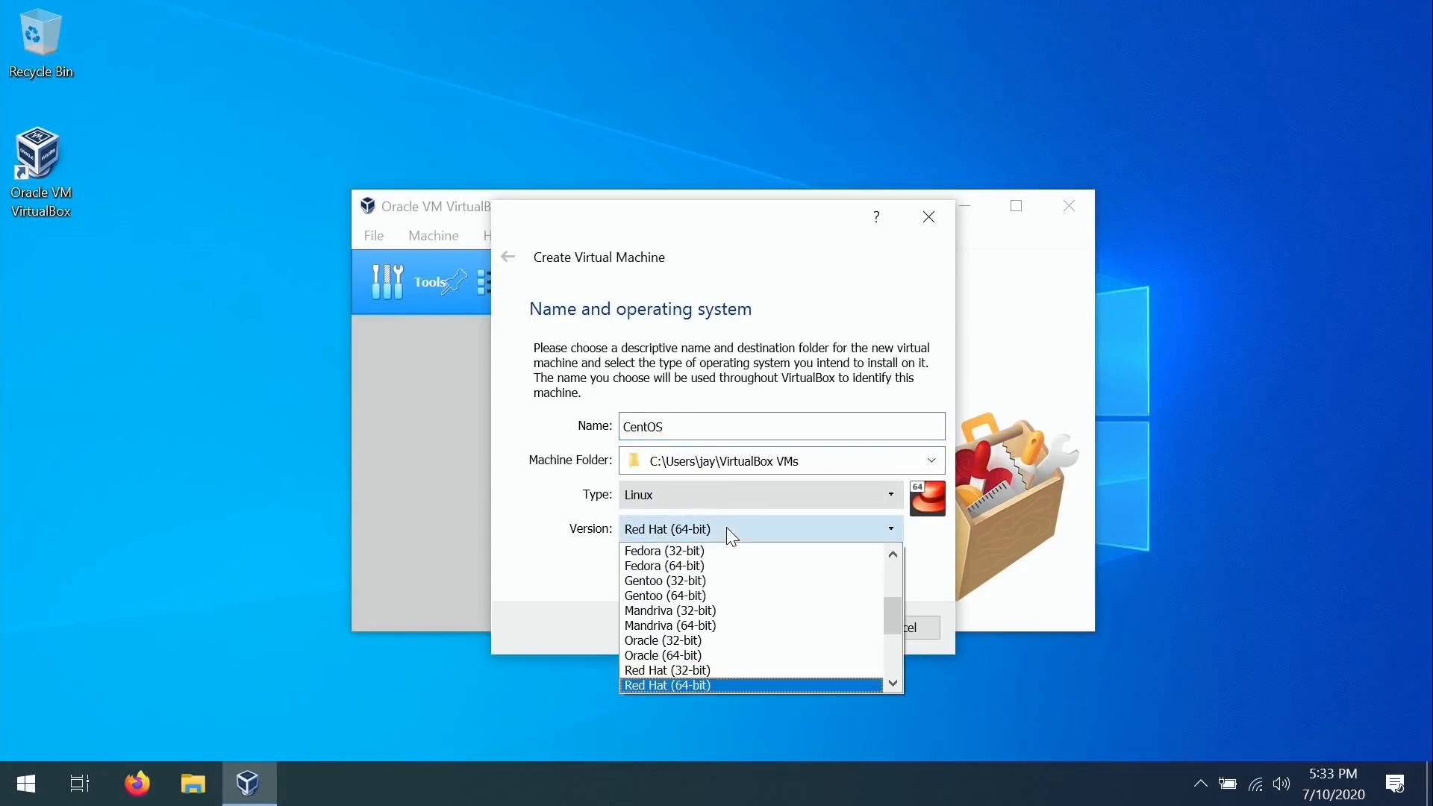
left_click(712, 430)
left_click_drag(706, 426, 609, 404)
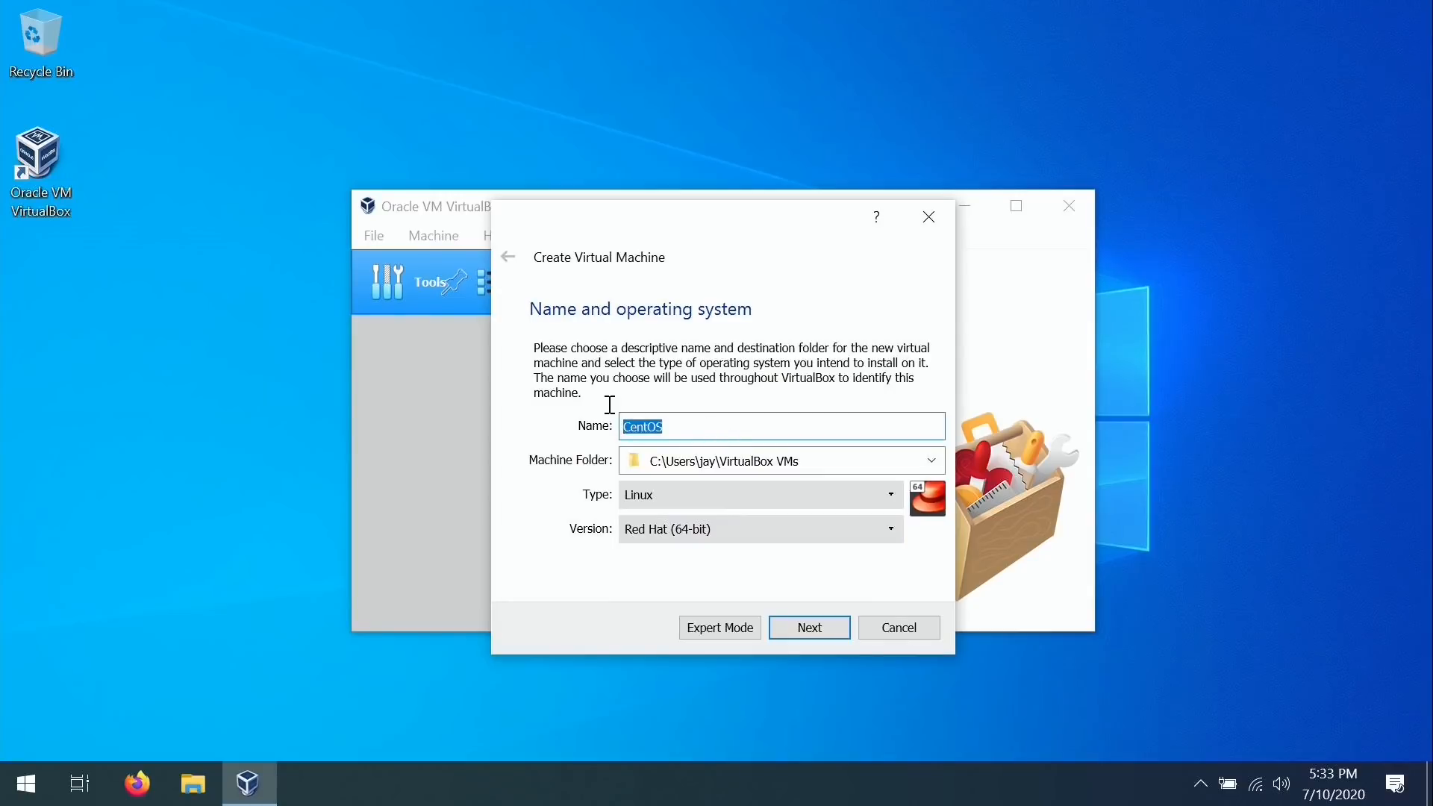
type("Ubuntu")
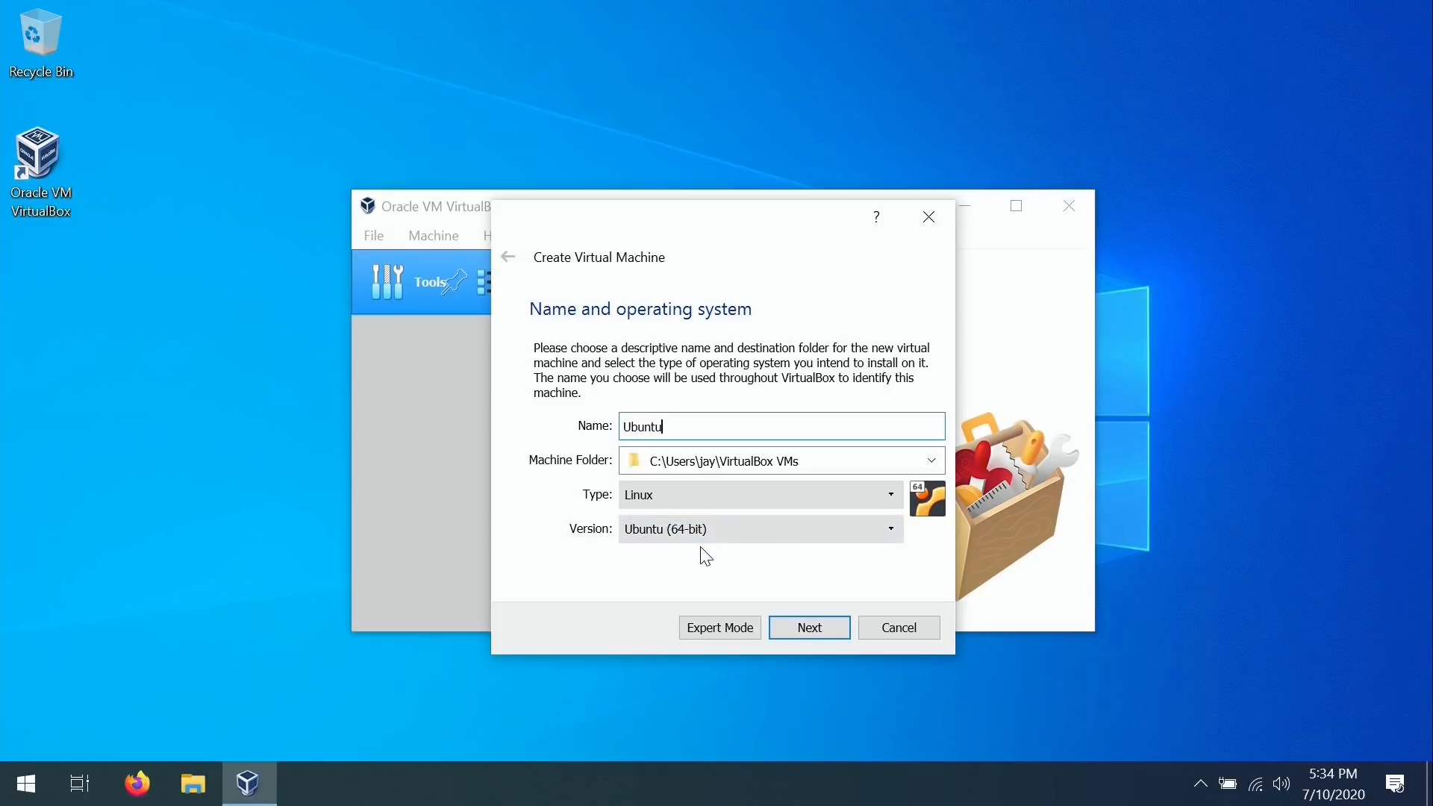
left_click(721, 531)
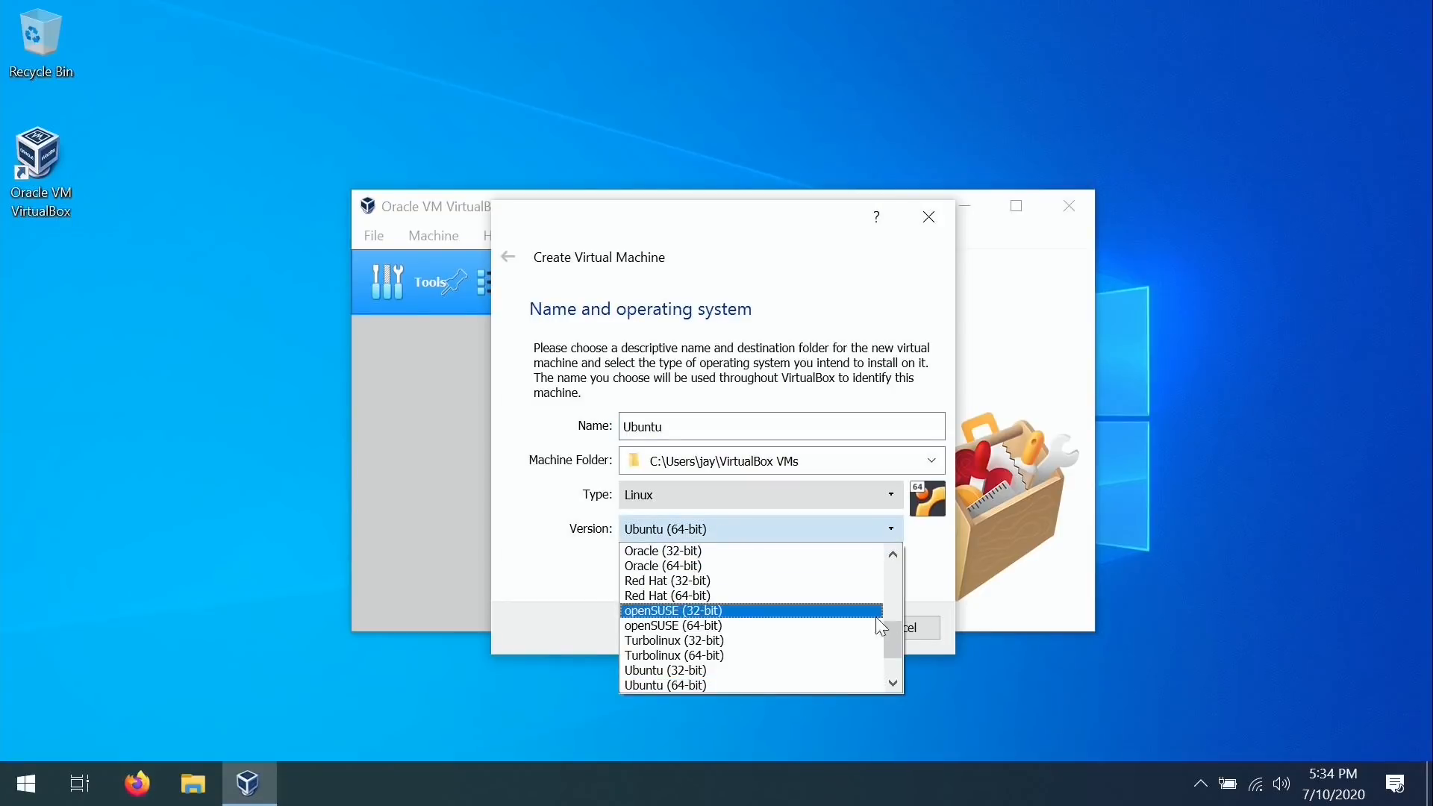
mouse_move(898, 629)
left_mouse_down()
mouse_move(899, 609)
mouse_move(898, 627)
left_mouse_up()
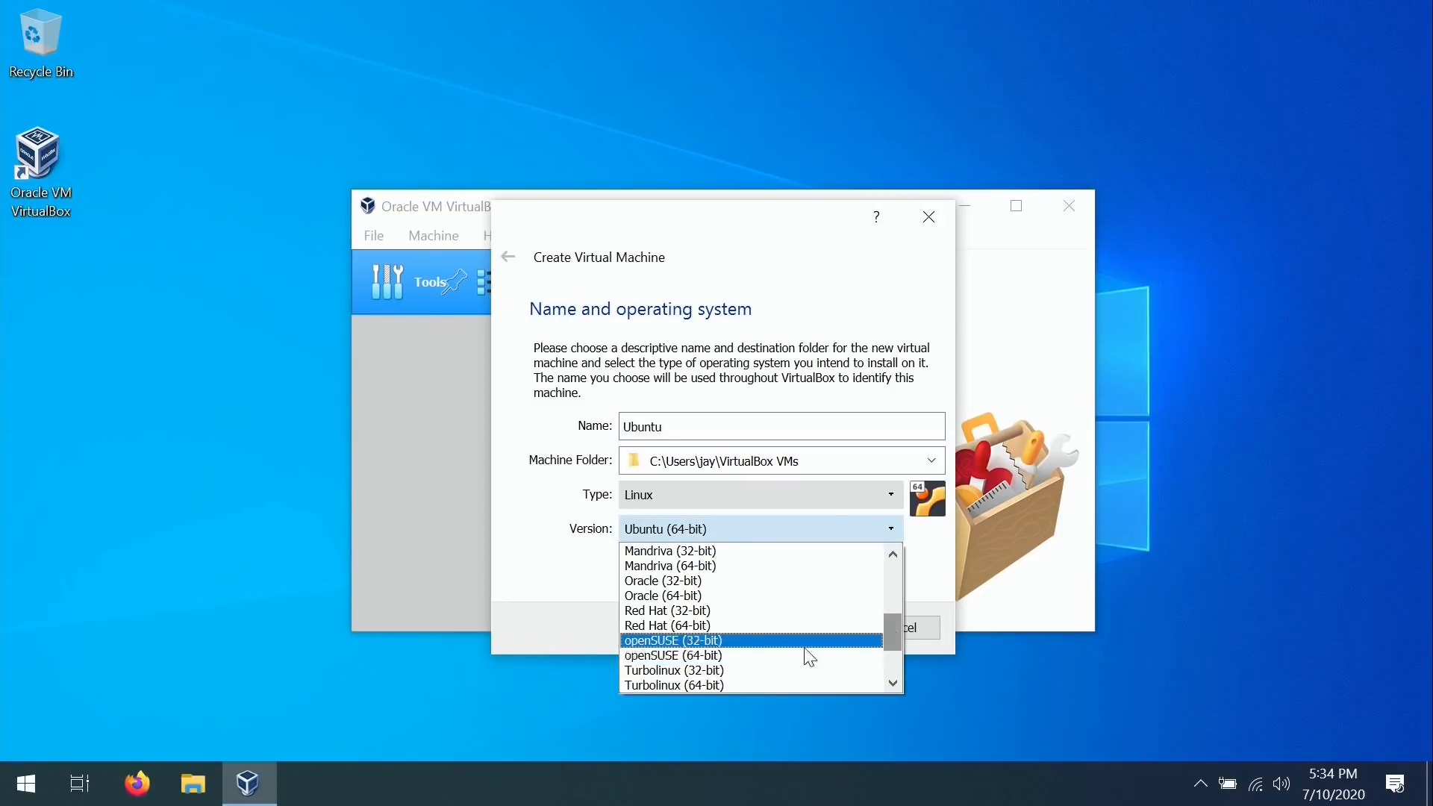
left_click(549, 572)
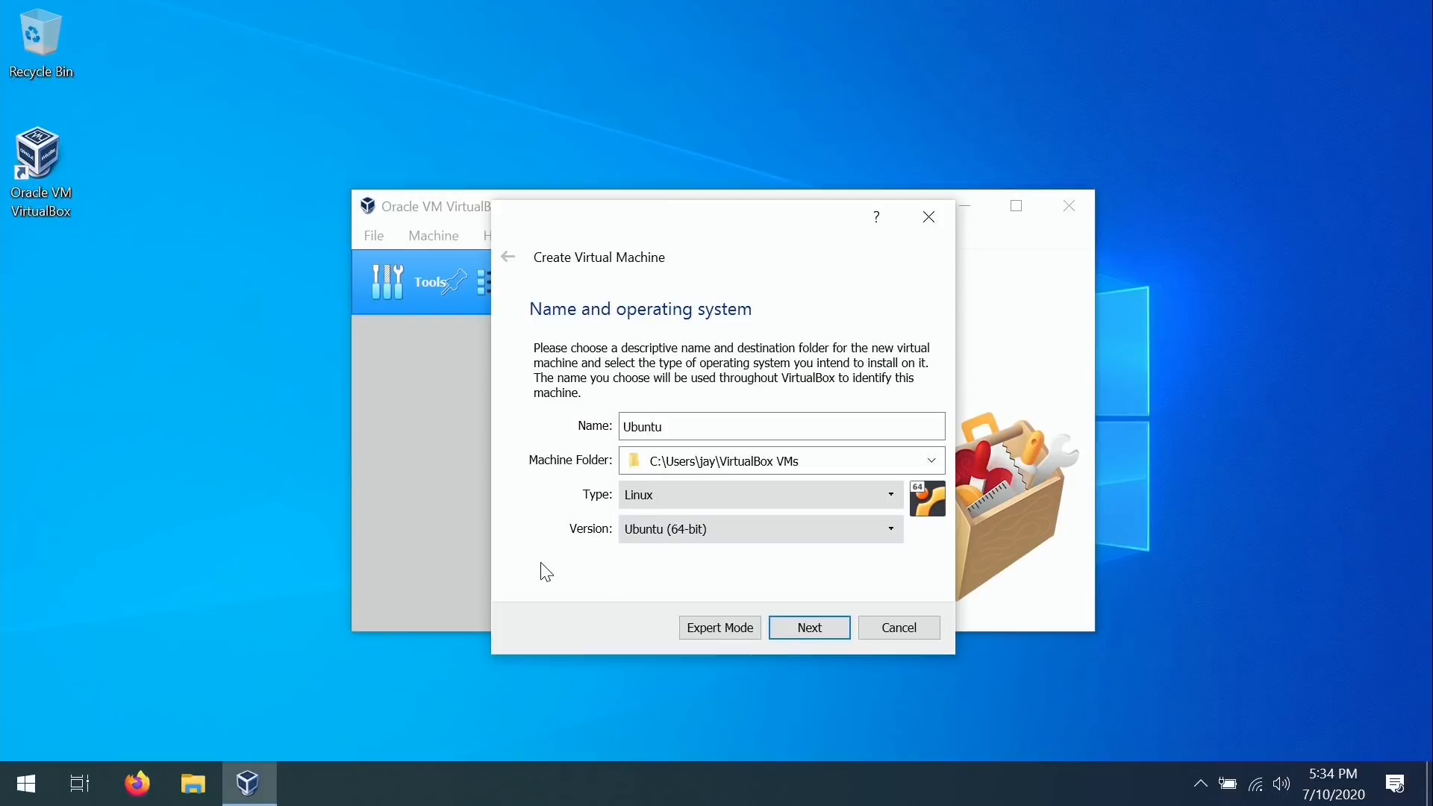
Set the new machine's memory size to 3072 MB and bring up File Explorer.
left_click(806, 633)
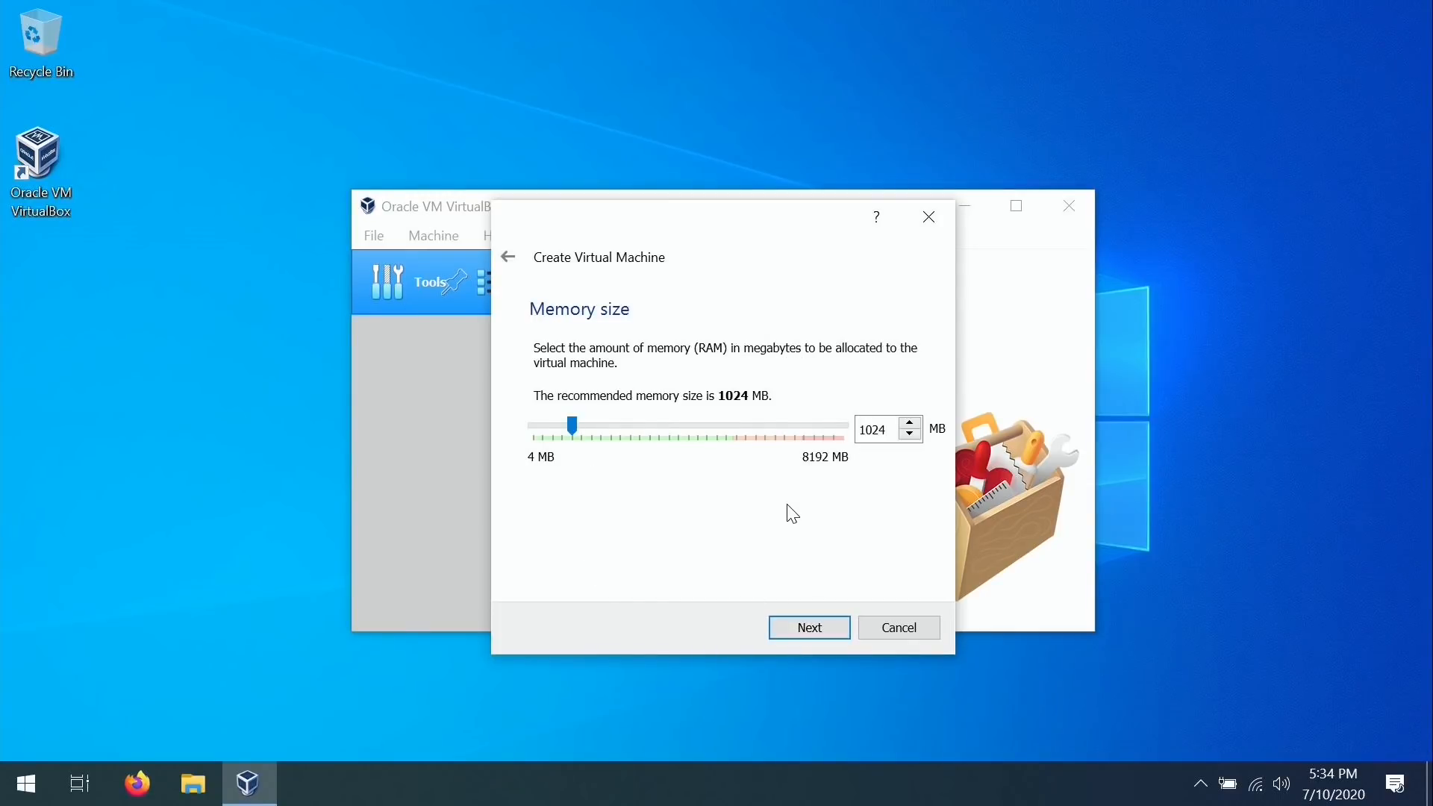
left_click_drag(886, 429, 859, 429)
type("3072")
left_click(191, 785)
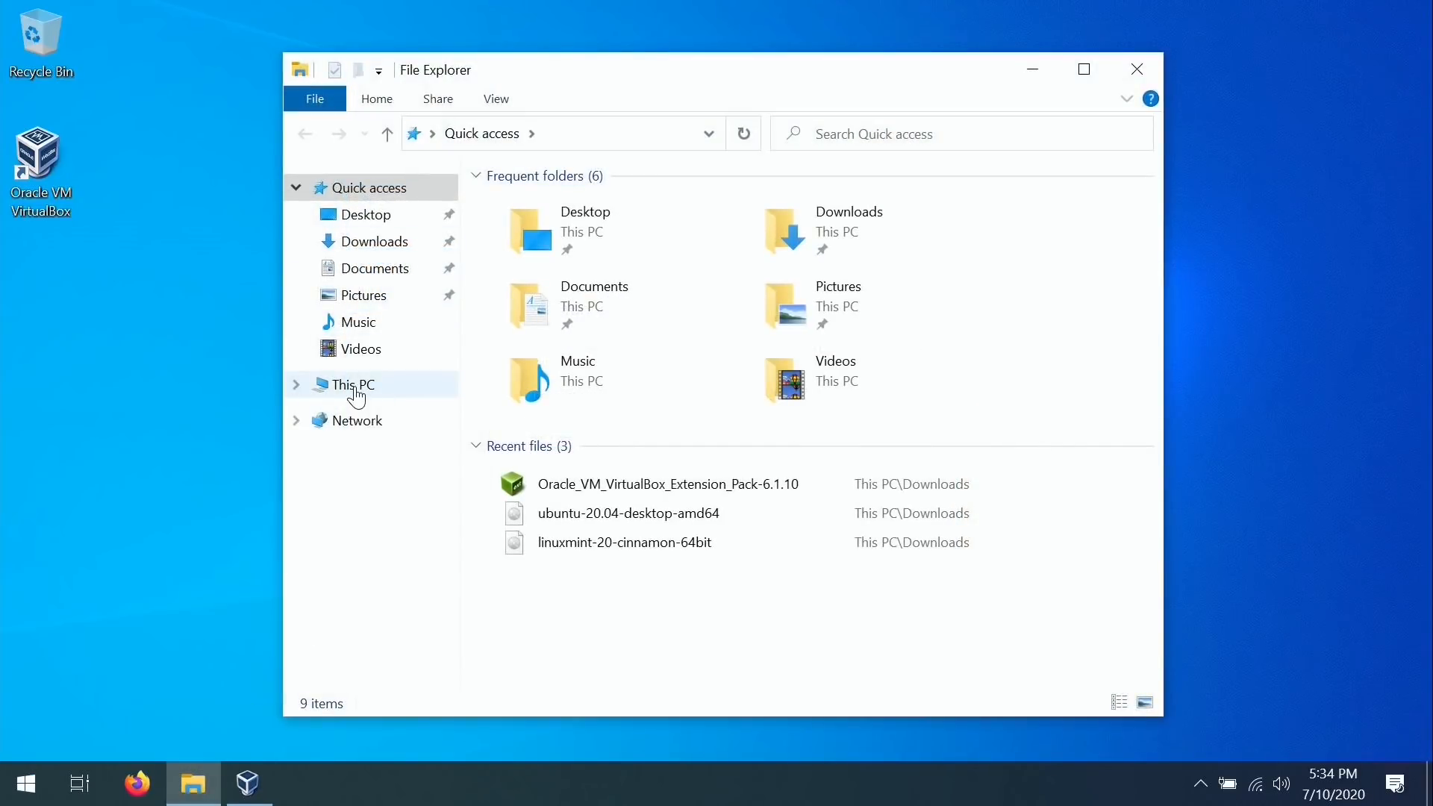
View This PC's properties (8.00 GB RAM, Intel Core i7-6500U) and close File Explorer.
right_click(357, 386)
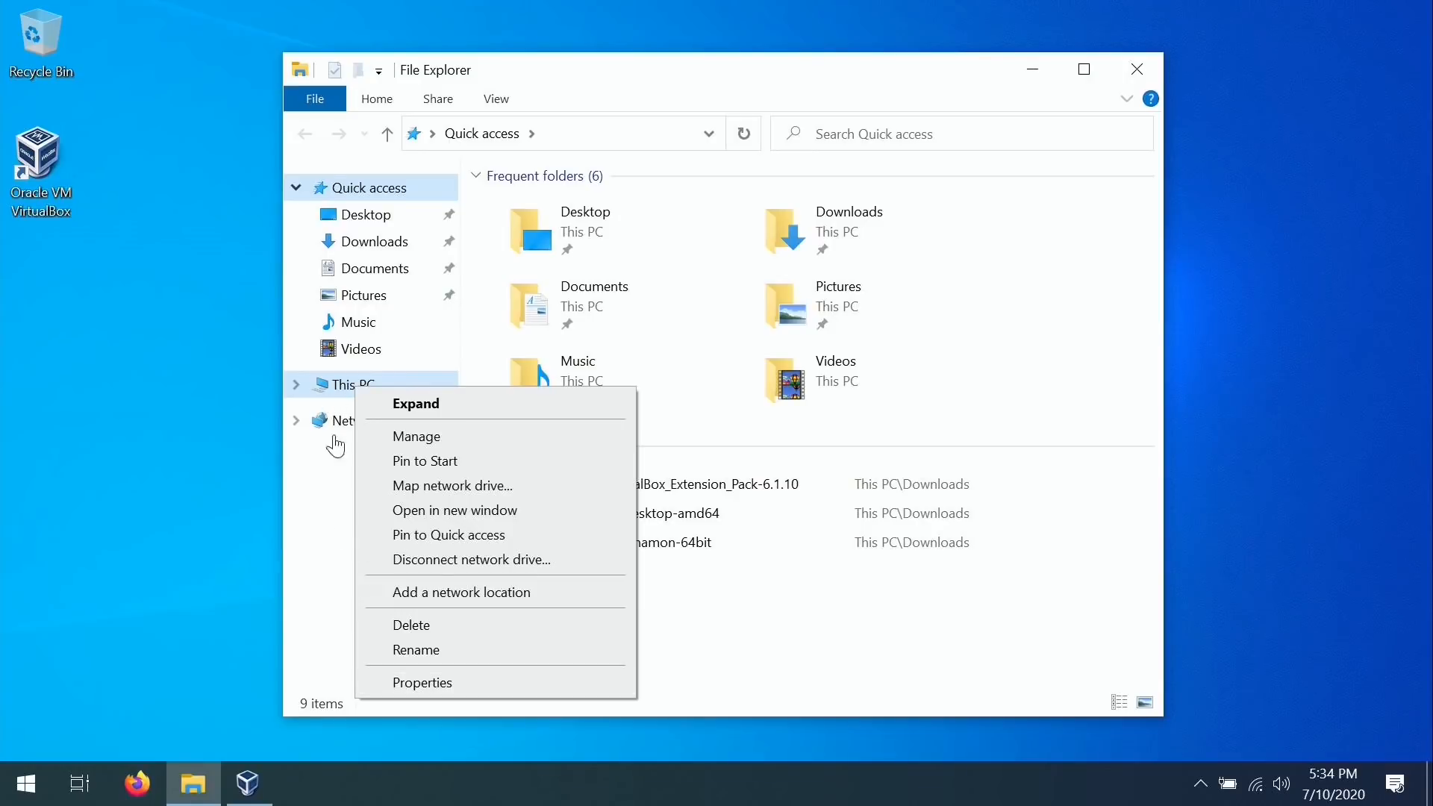
left_click(403, 681)
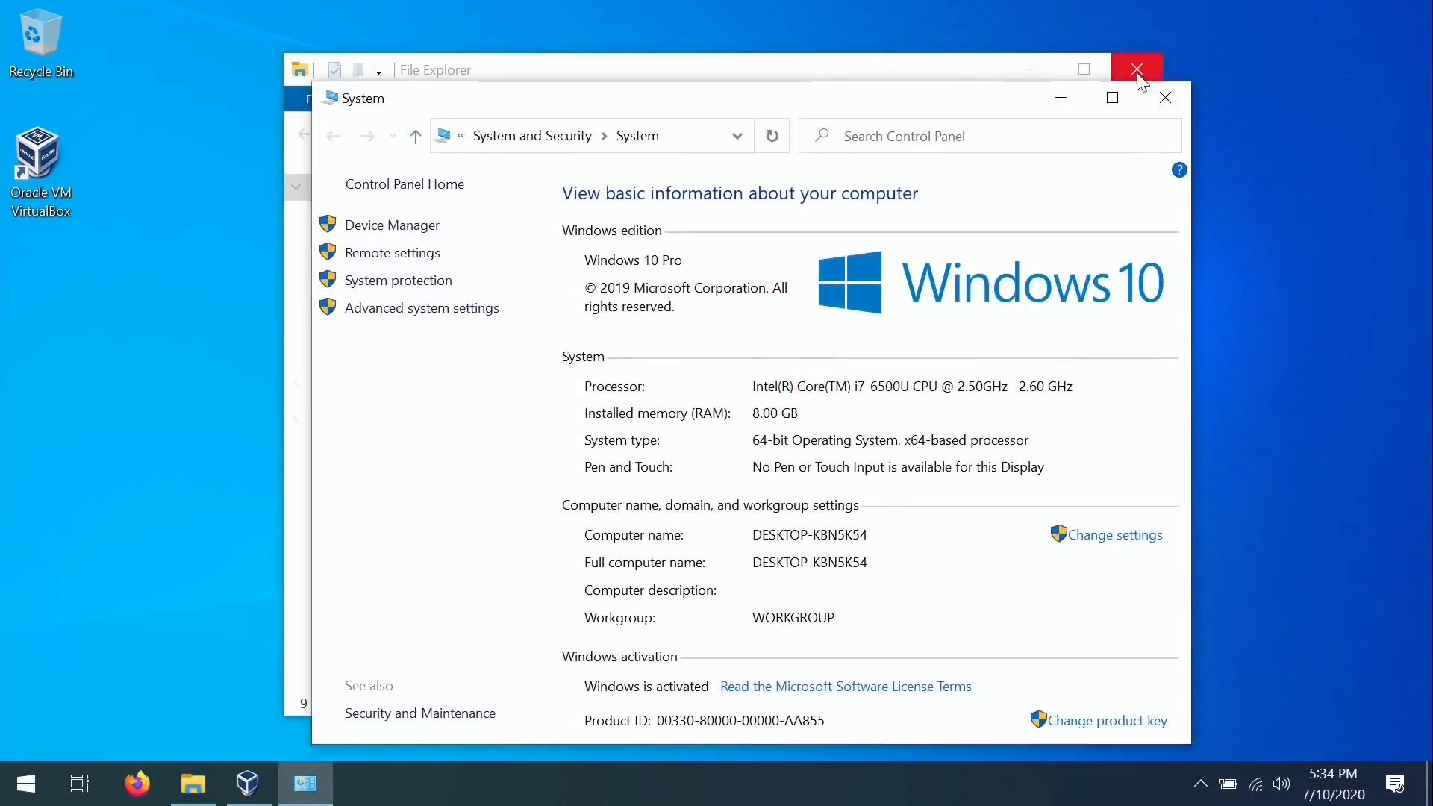
left_click(1137, 70)
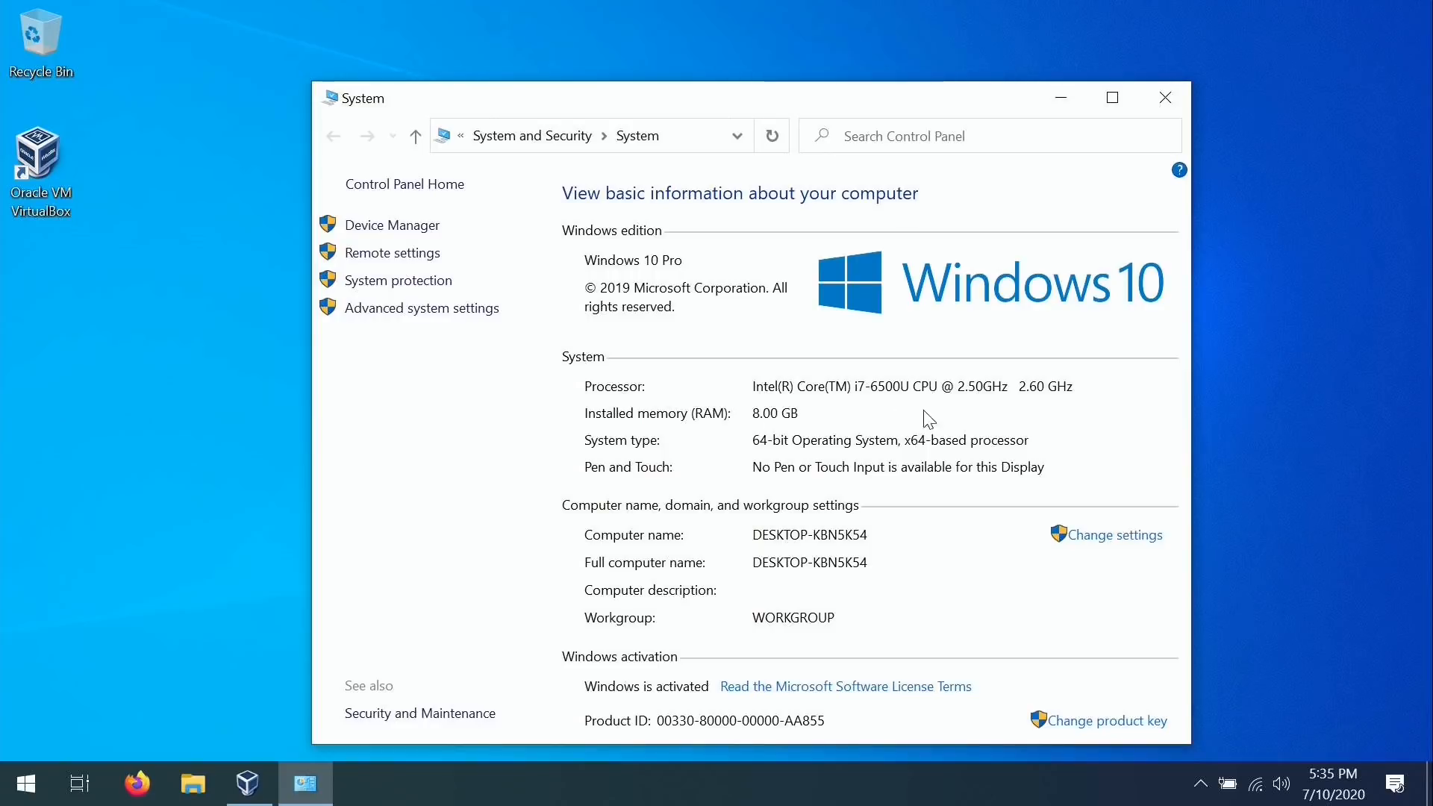
Close the System window and move on from 3072 MB memory to the hard disk step.
left_click(1165, 98)
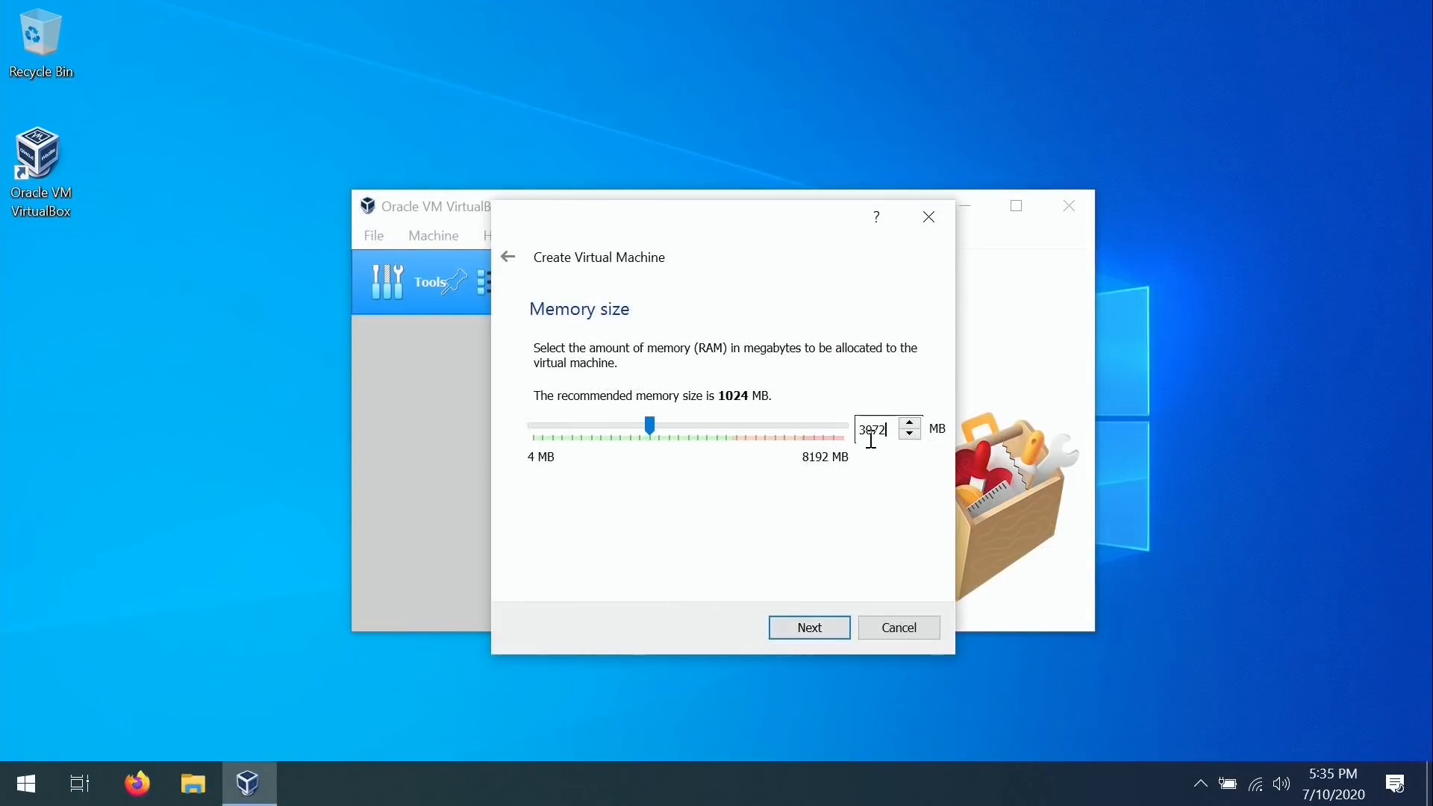
left_click(817, 632)
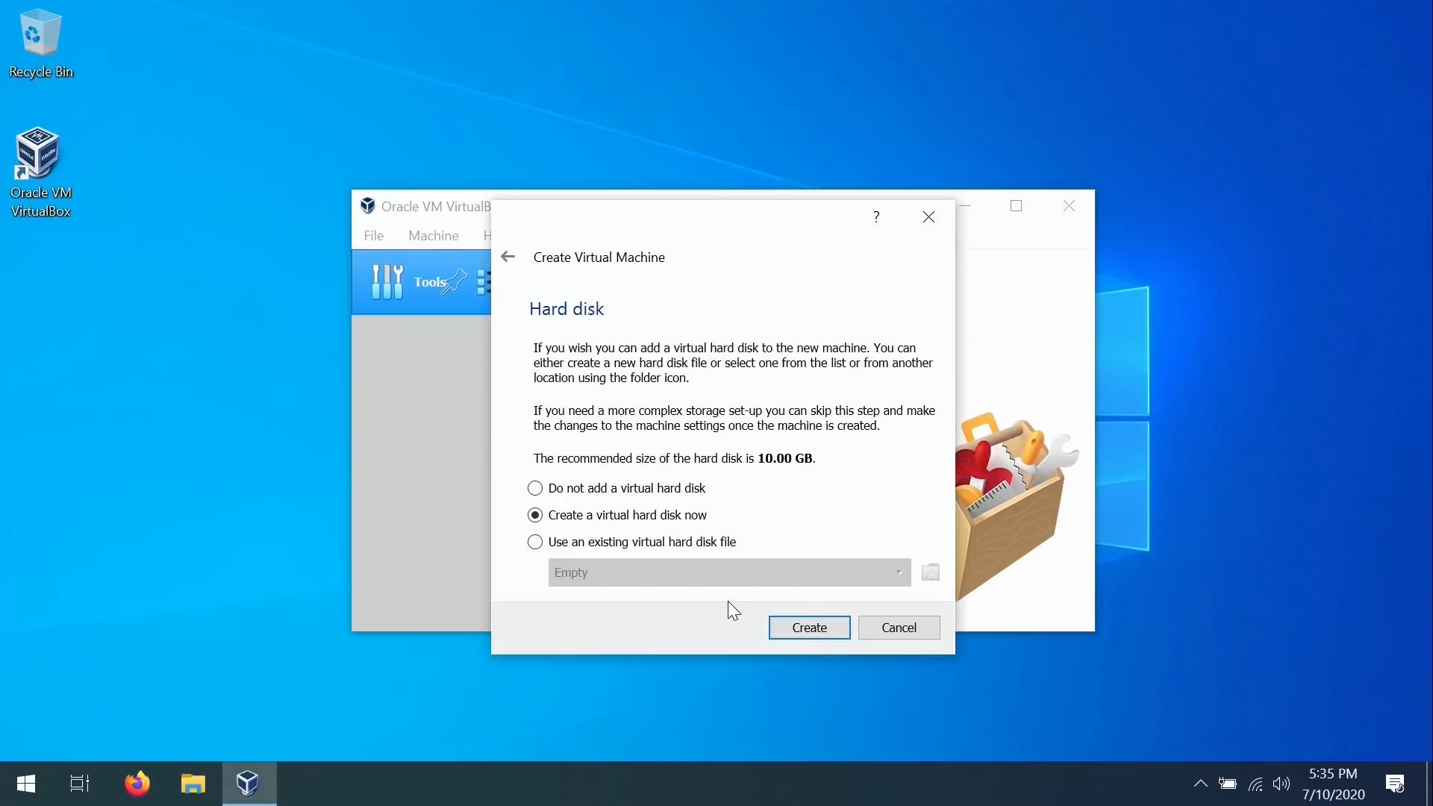
Create a new virtual hard disk in VDI format and reach the storage-type page.
left_click(813, 633)
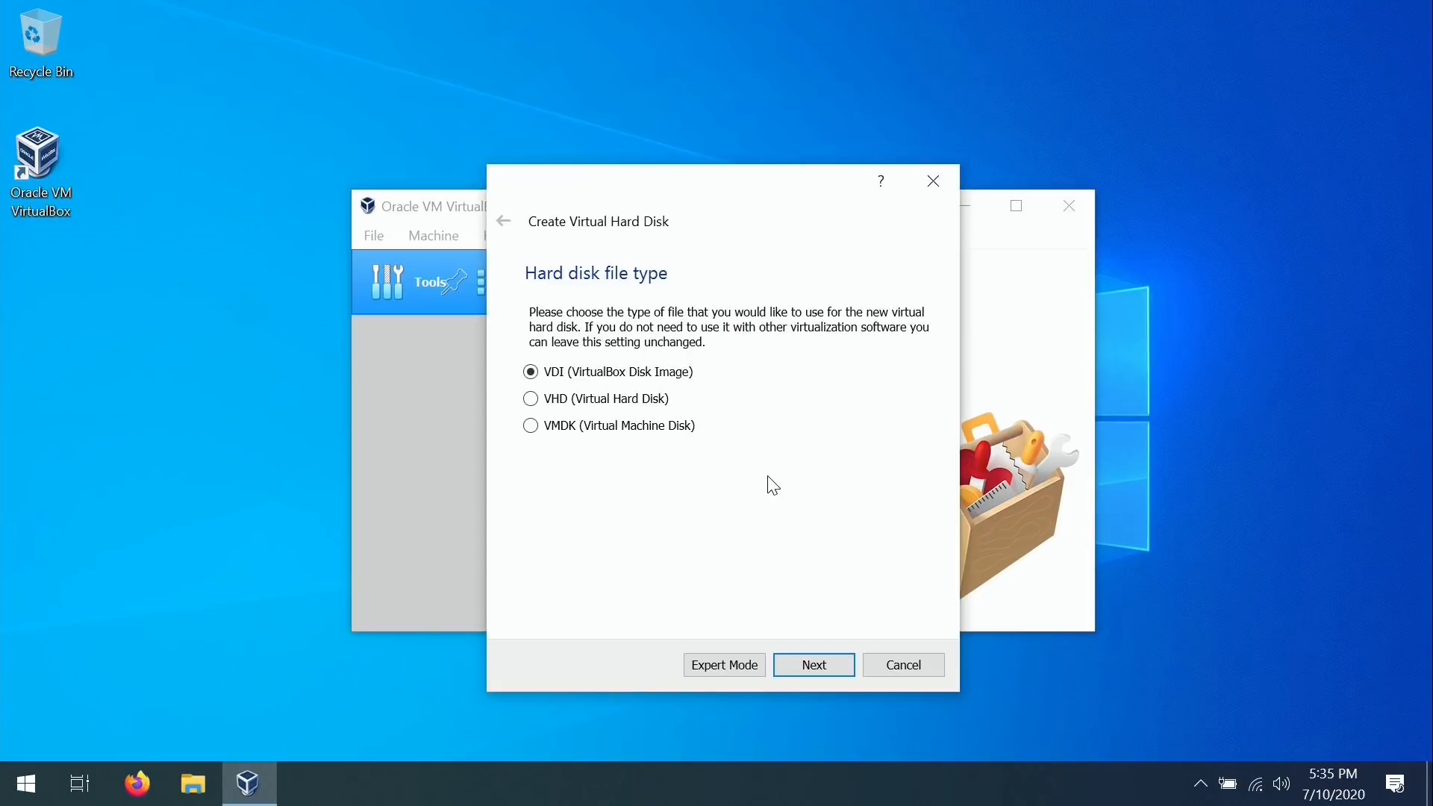
left_click(832, 660)
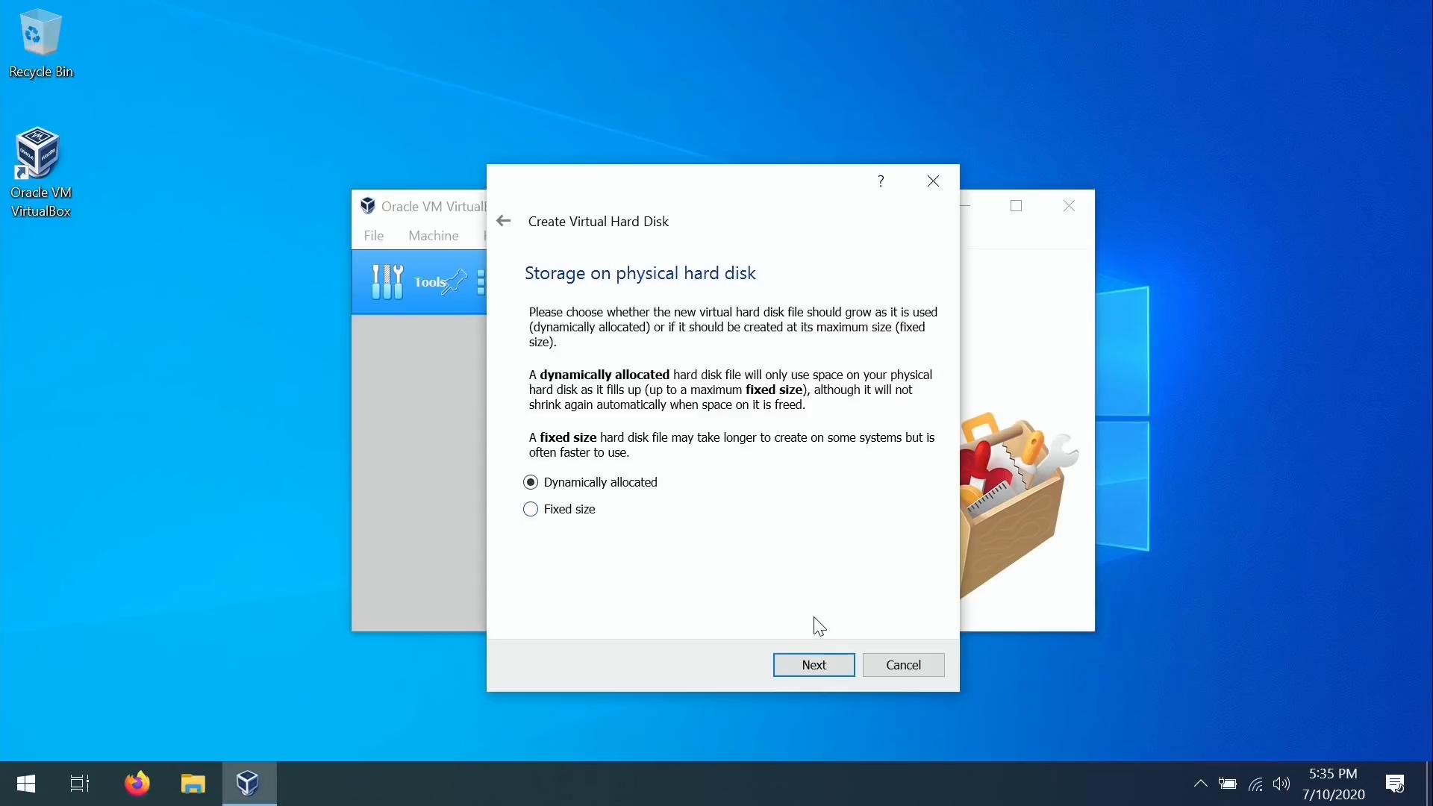
Keep dynamic allocation, change the disk size to 20.00 GB, and create the Ubuntu.vdi disk.
left_click(814, 665)
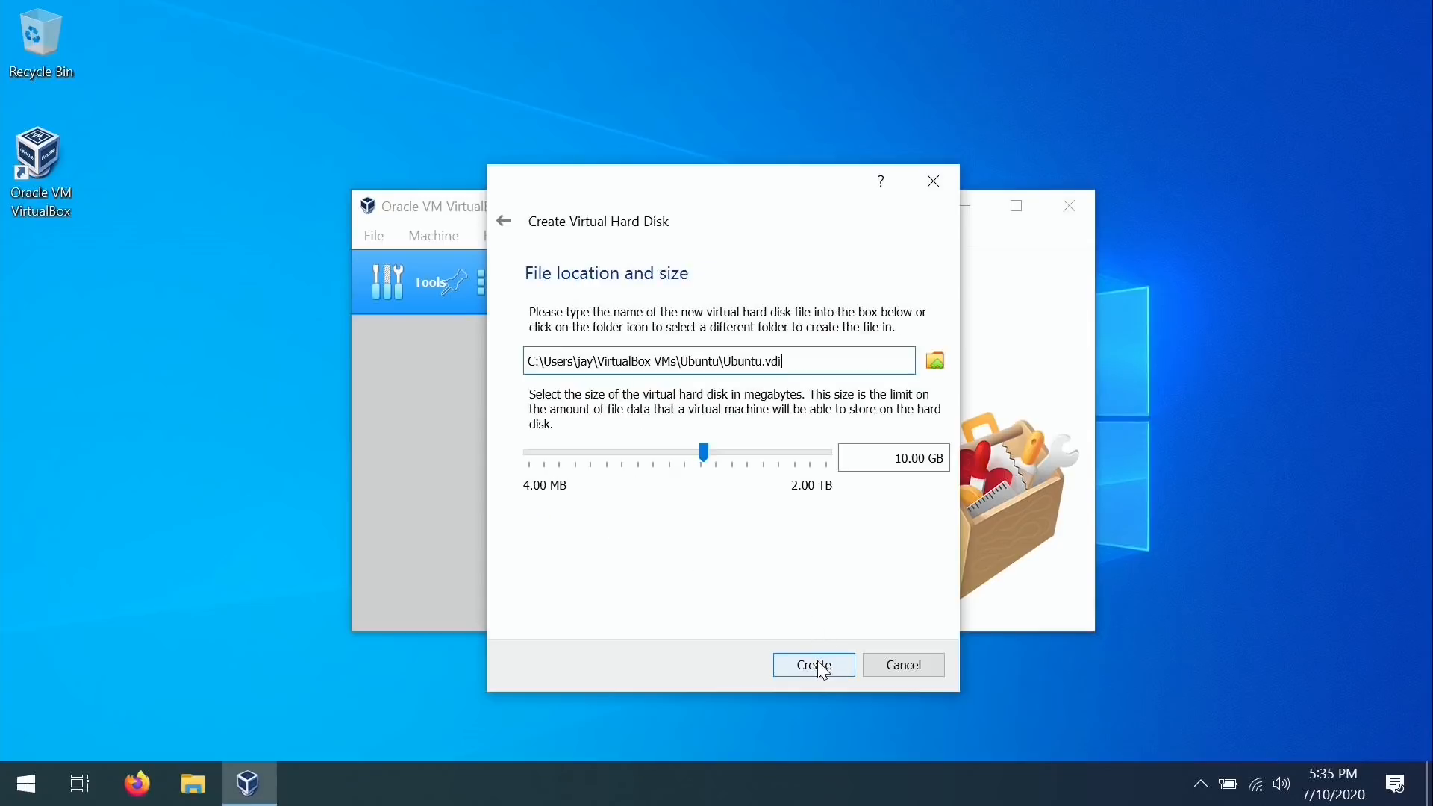
left_click(902, 457)
key("BackSpace")
type("2")
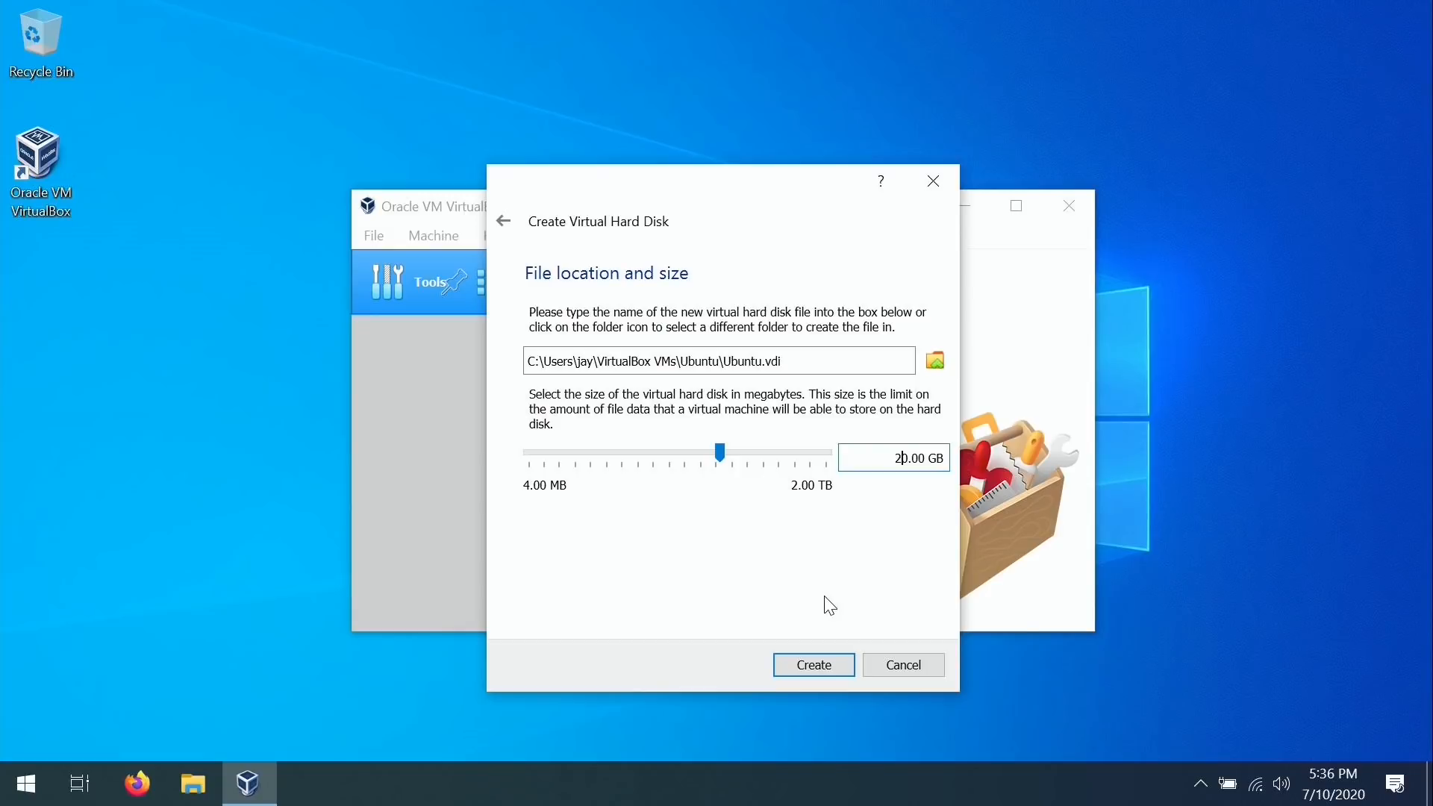
left_click(803, 665)
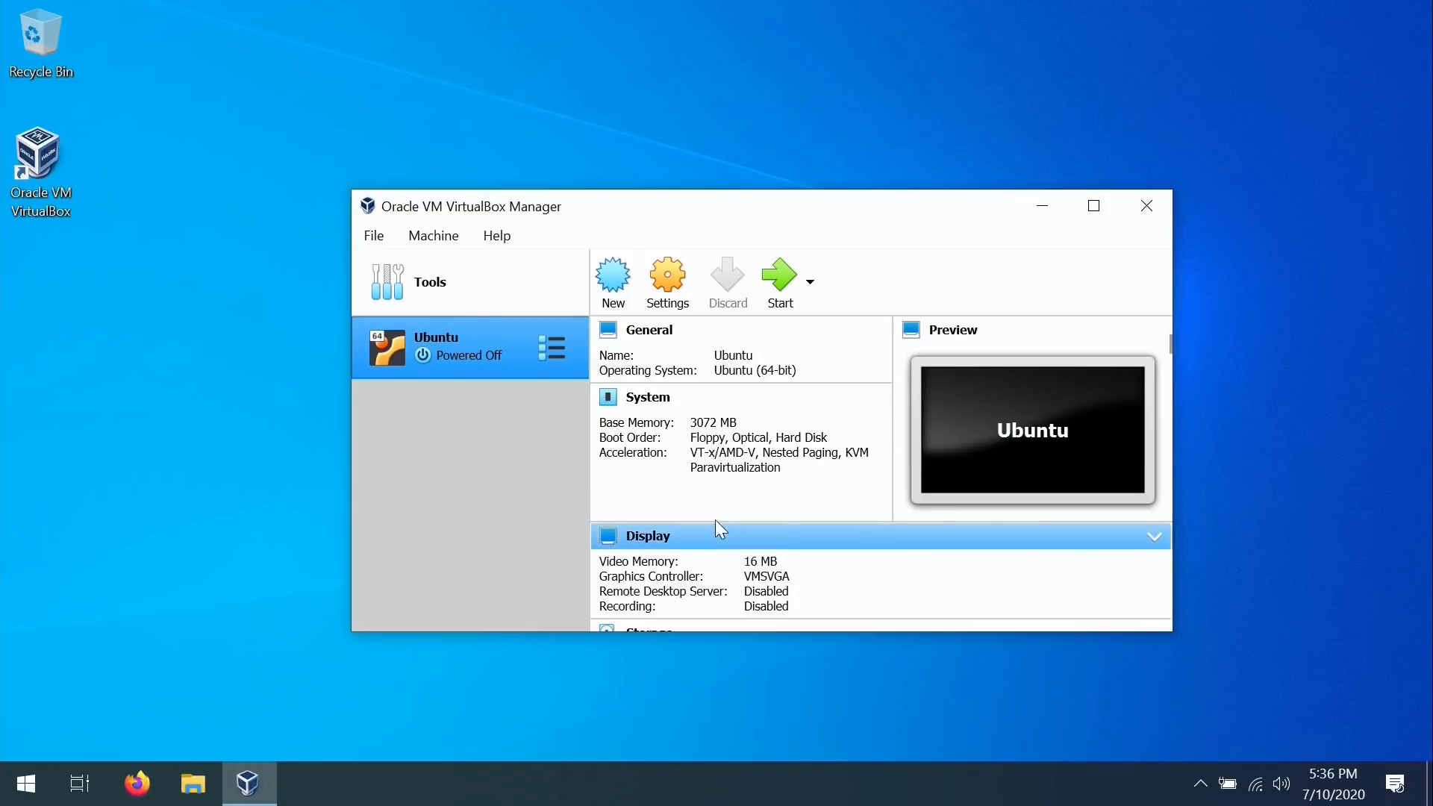
Give the Ubuntu machine 2 processors in its System > Processor settings.
left_click(665, 288)
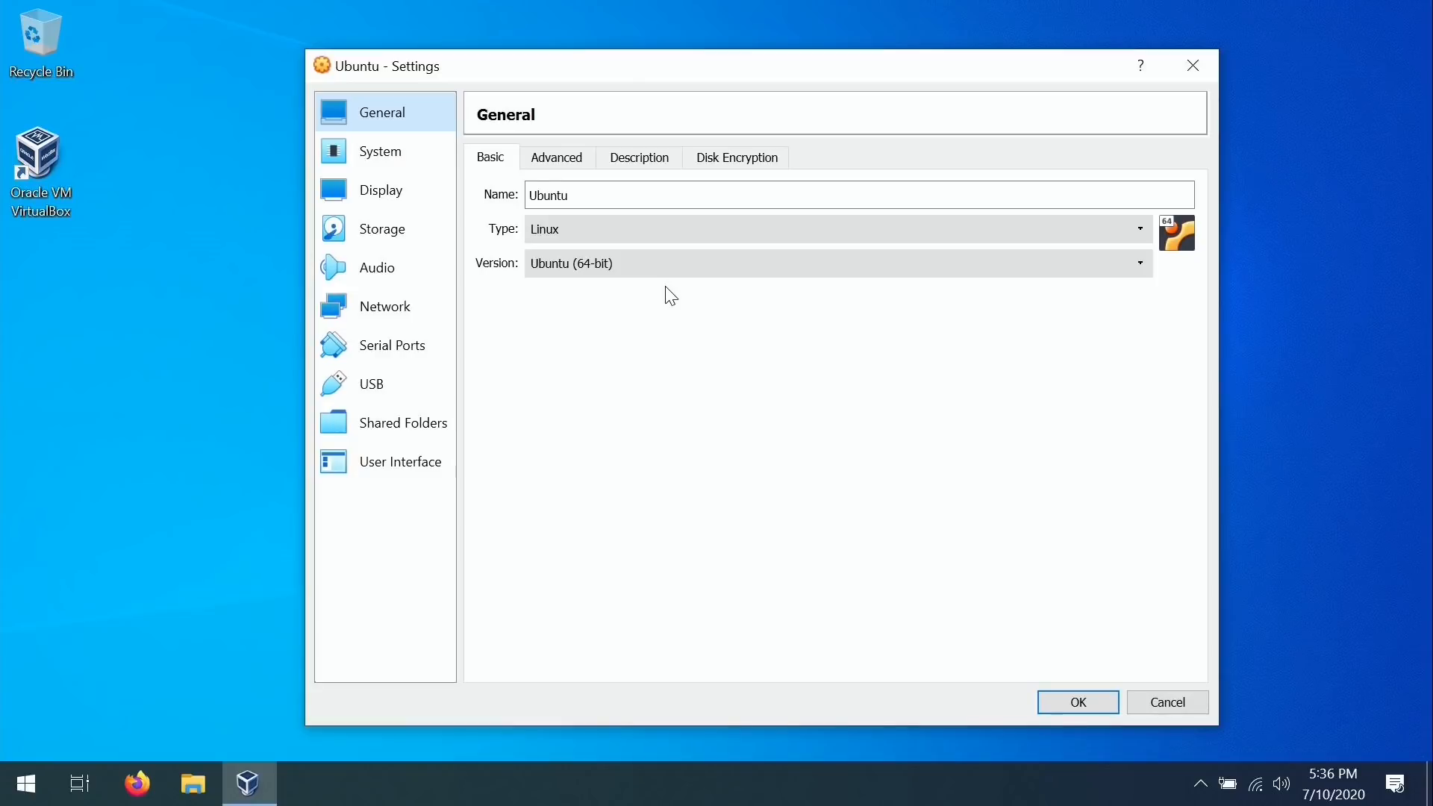
left_click(400, 160)
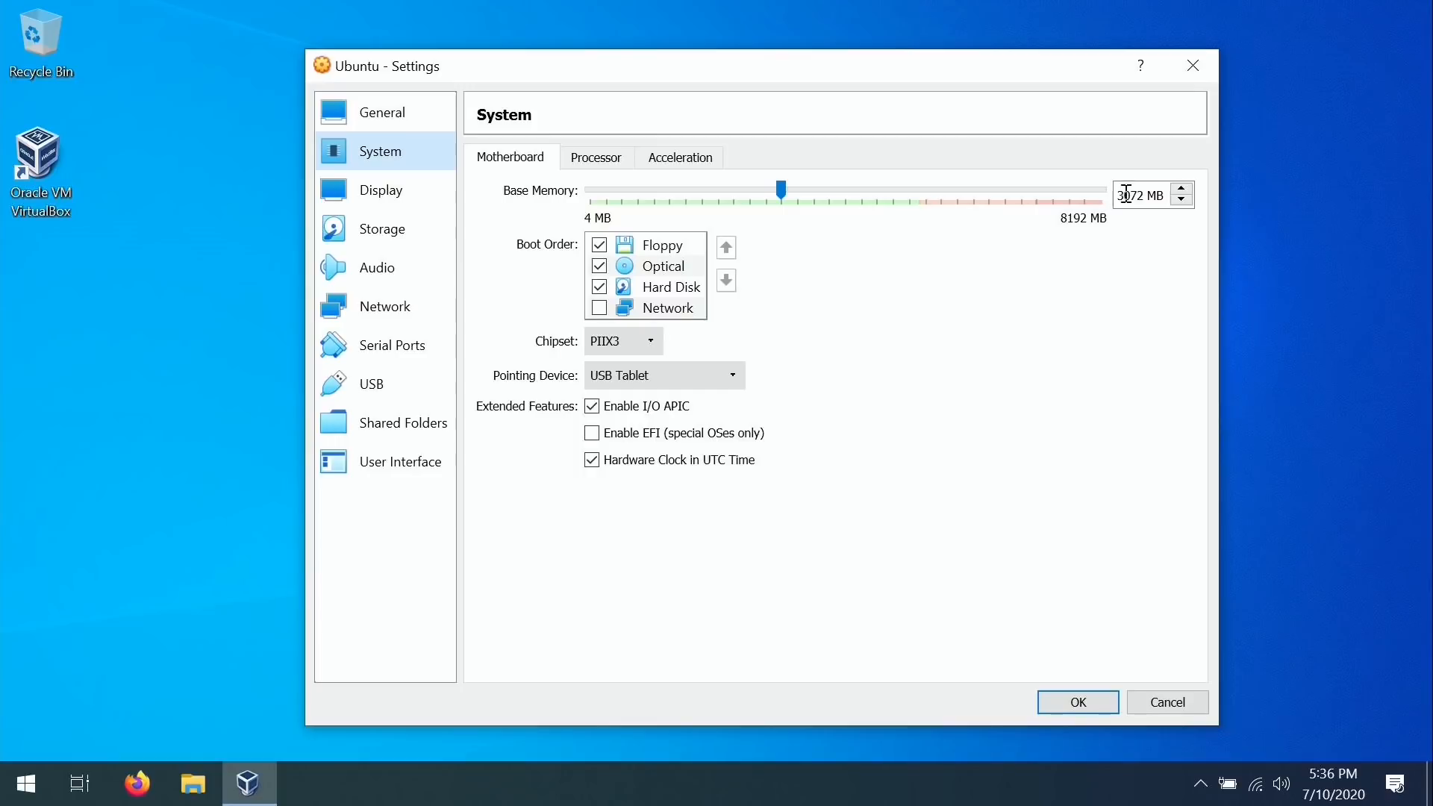
left_click(596, 157)
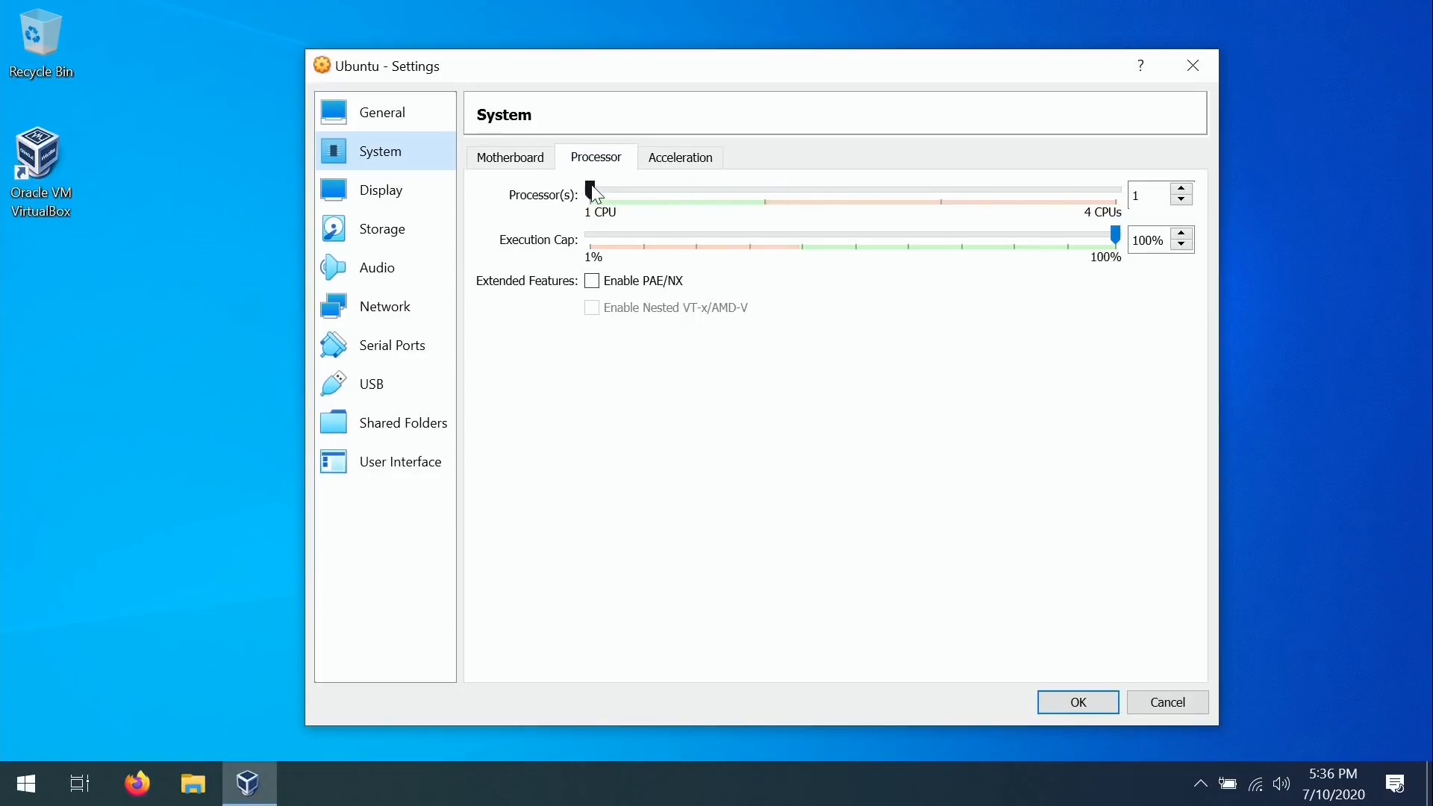
left_click_drag(590, 191, 732, 198)
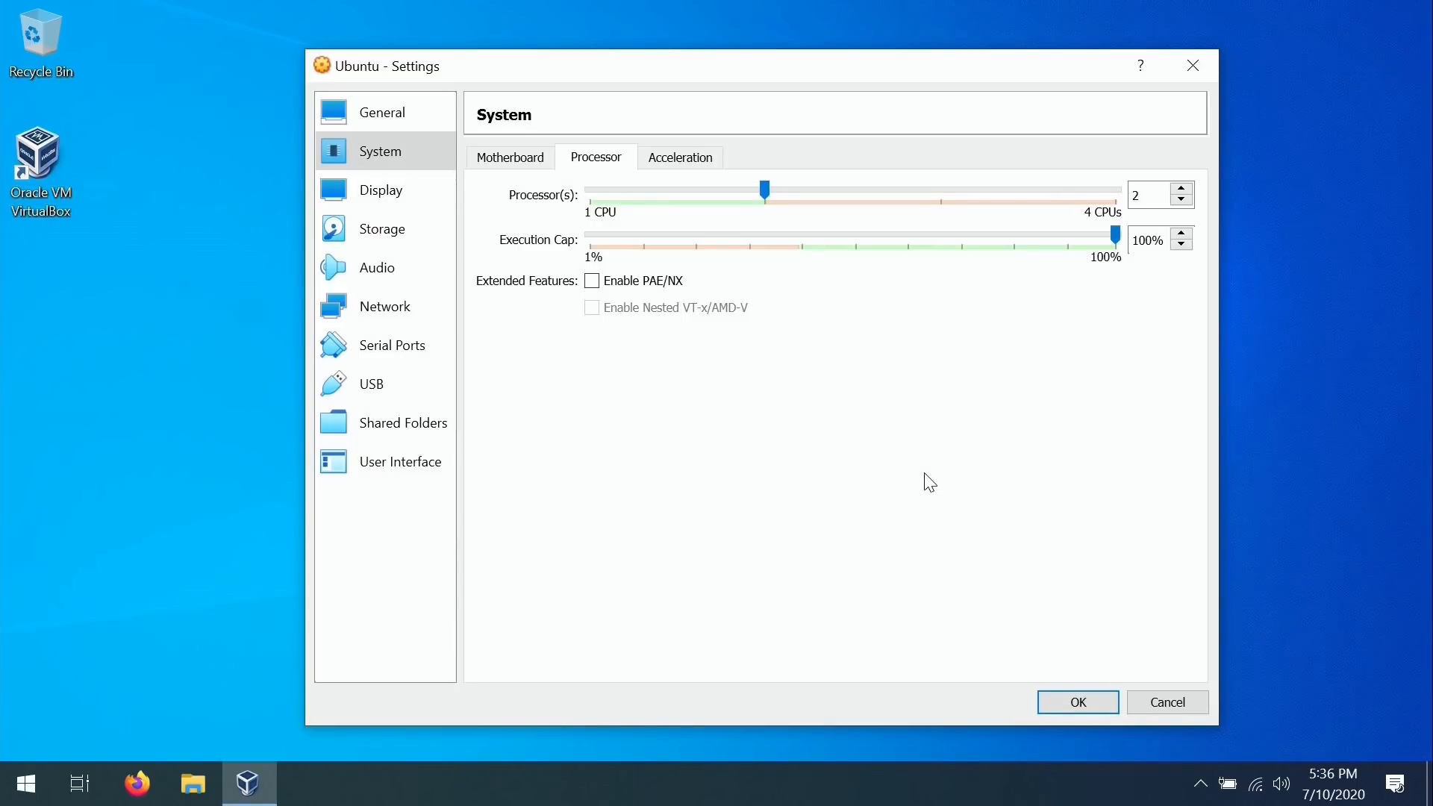
left_click(401, 190)
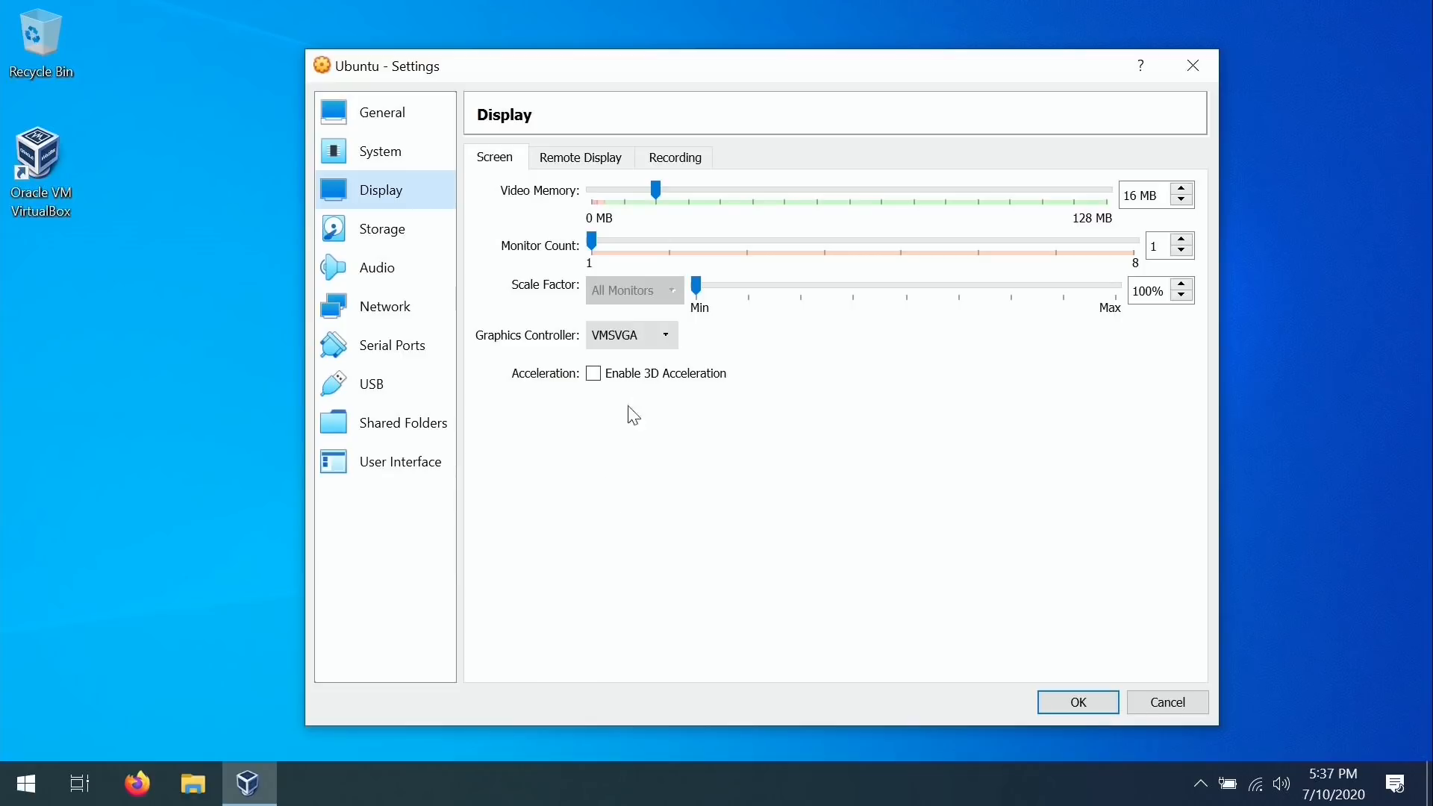
Enable 3D acceleration and raise the video memory to 128 MB.
left_click(593, 374)
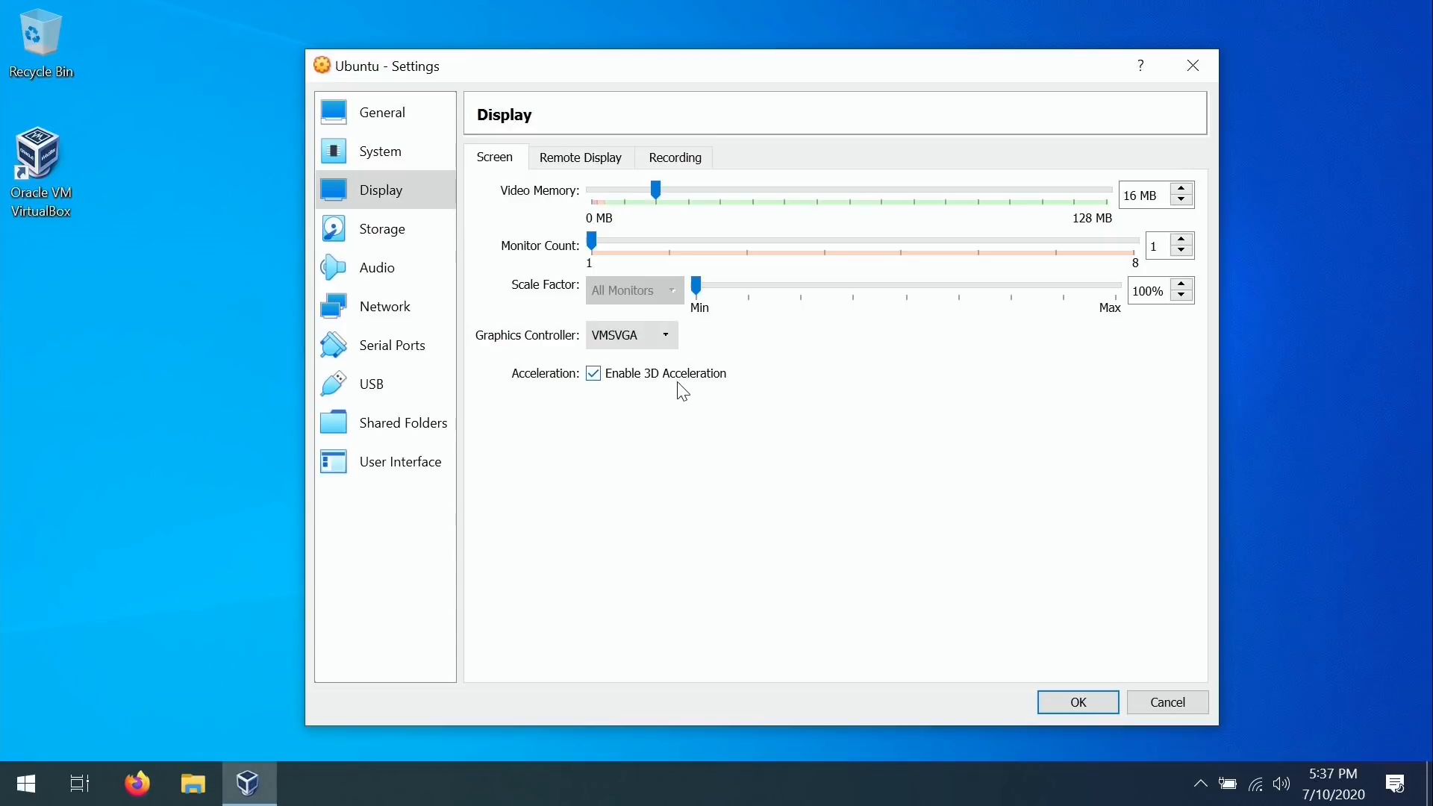
mouse_move(682, 390)
left_click_drag(657, 191, 1110, 201)
Load ubuntu-20.04-desktop-amd64.iso from Downloads into the empty IDE optical drive.
left_click(397, 221)
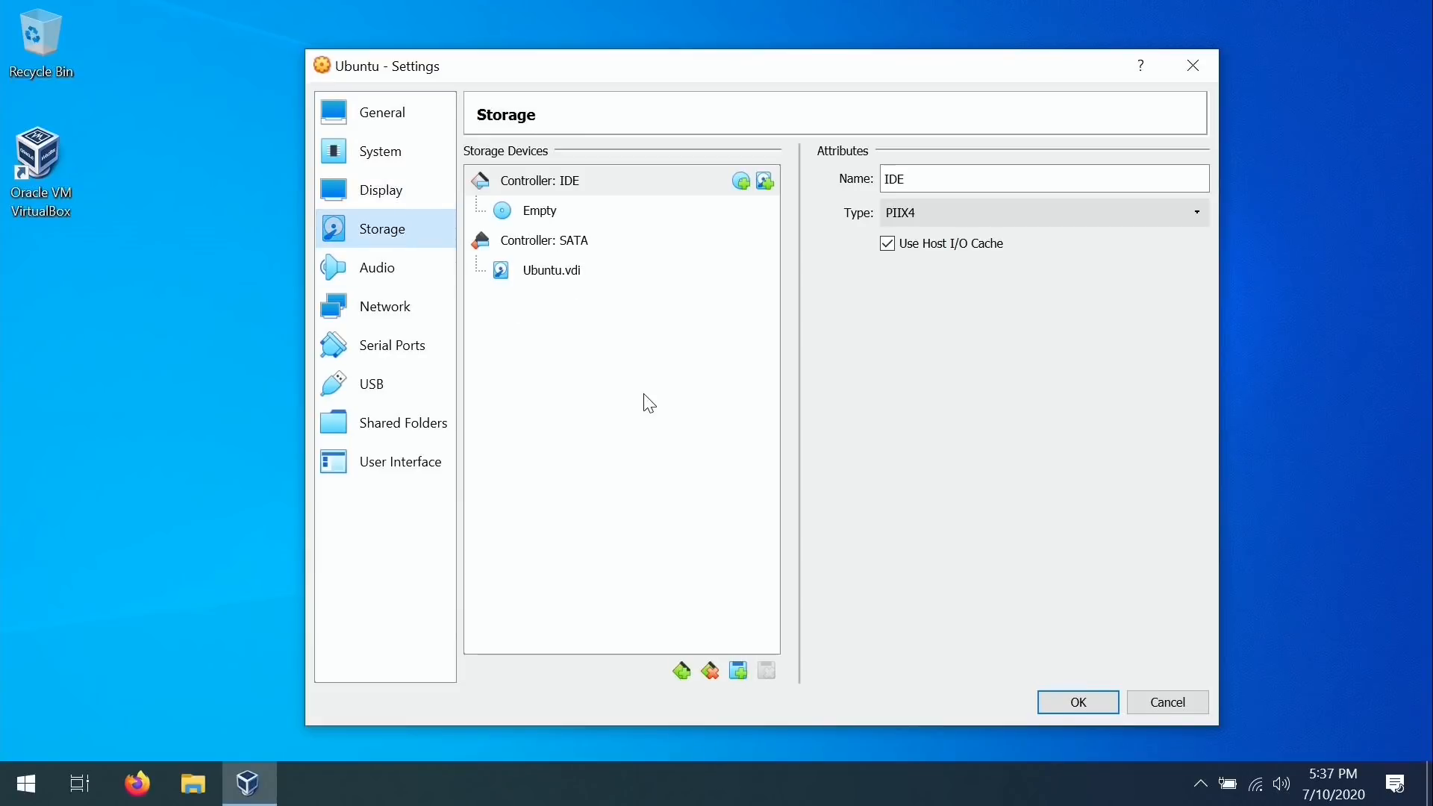
left_click(554, 273)
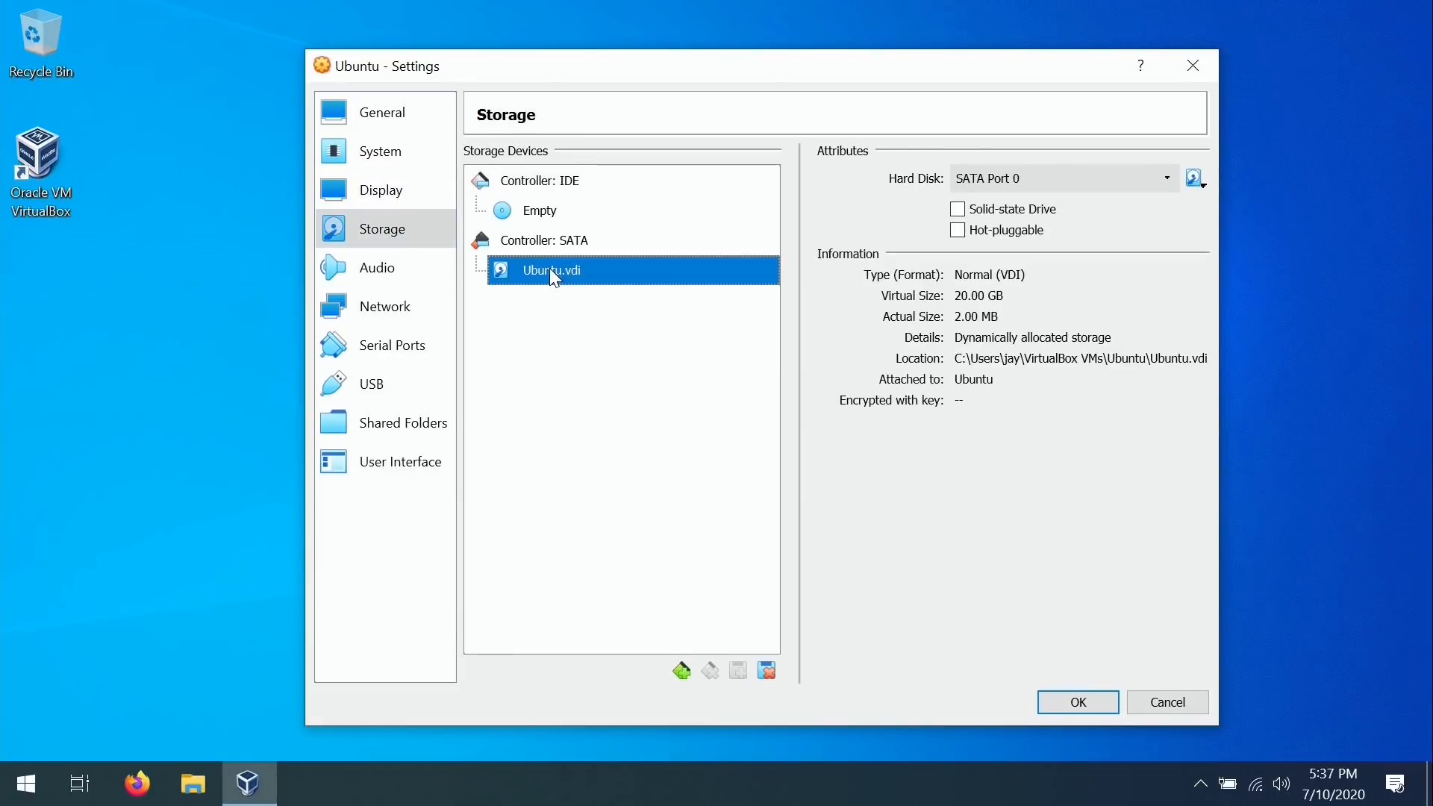
left_click(552, 209)
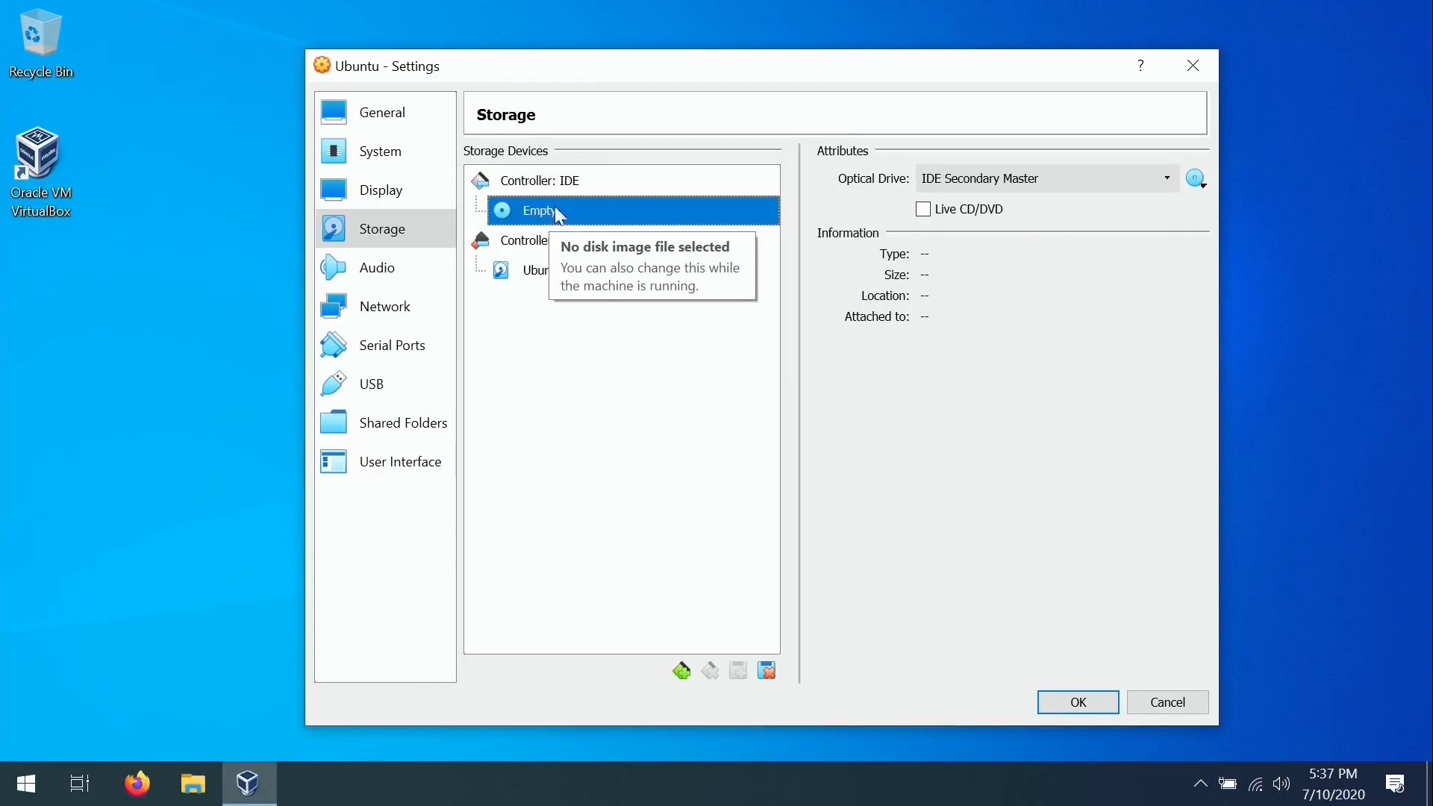
left_click(1192, 180)
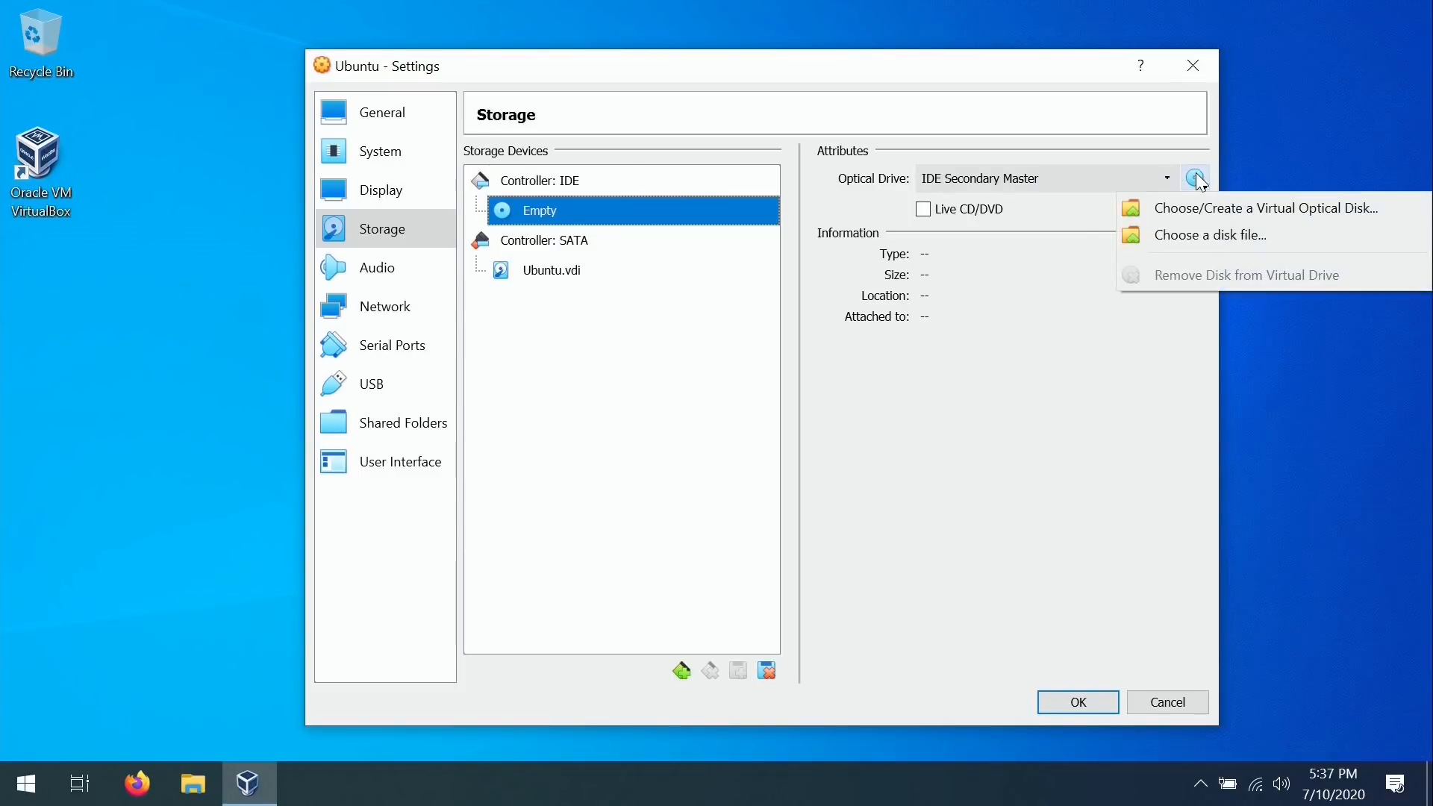
left_click(1273, 235)
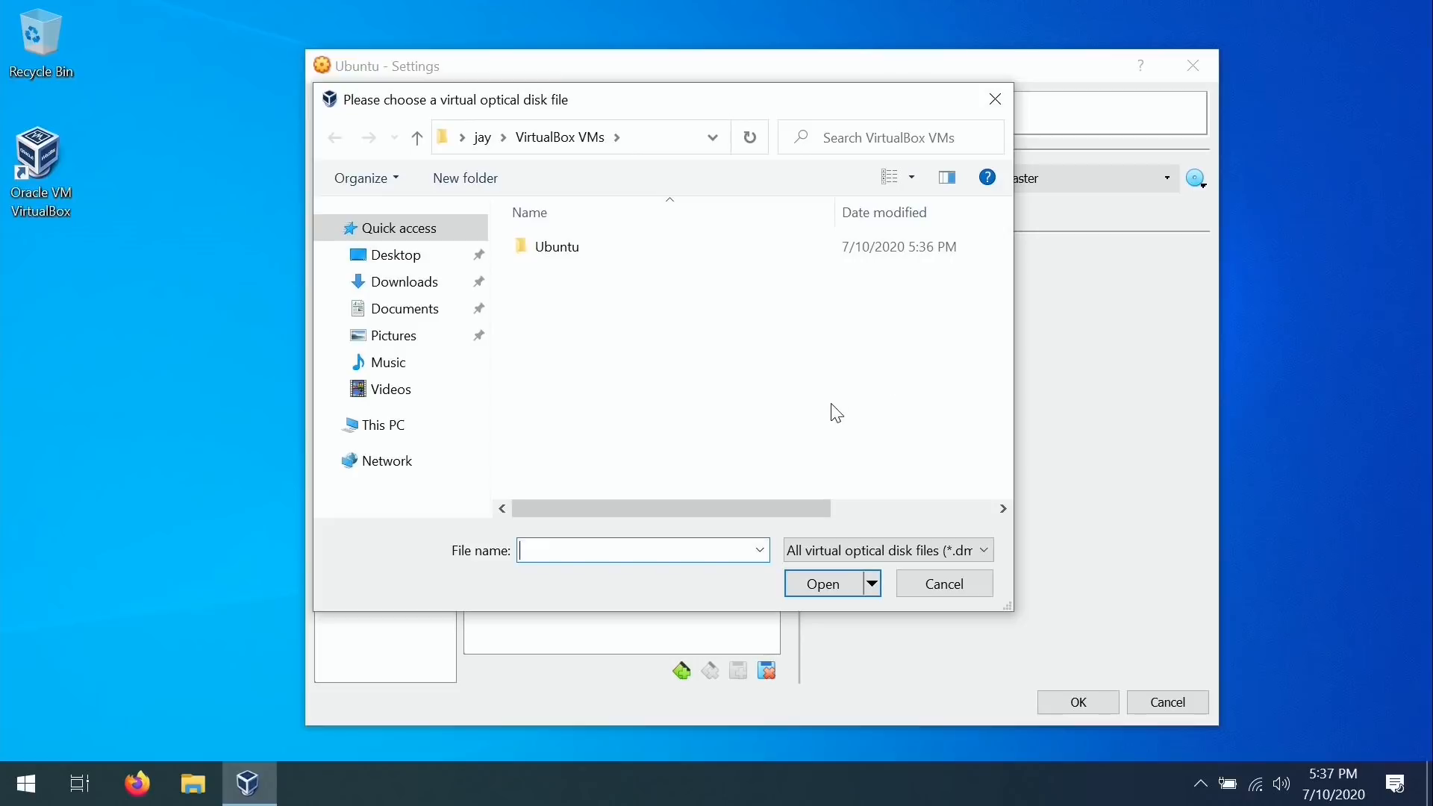
left_click(407, 282)
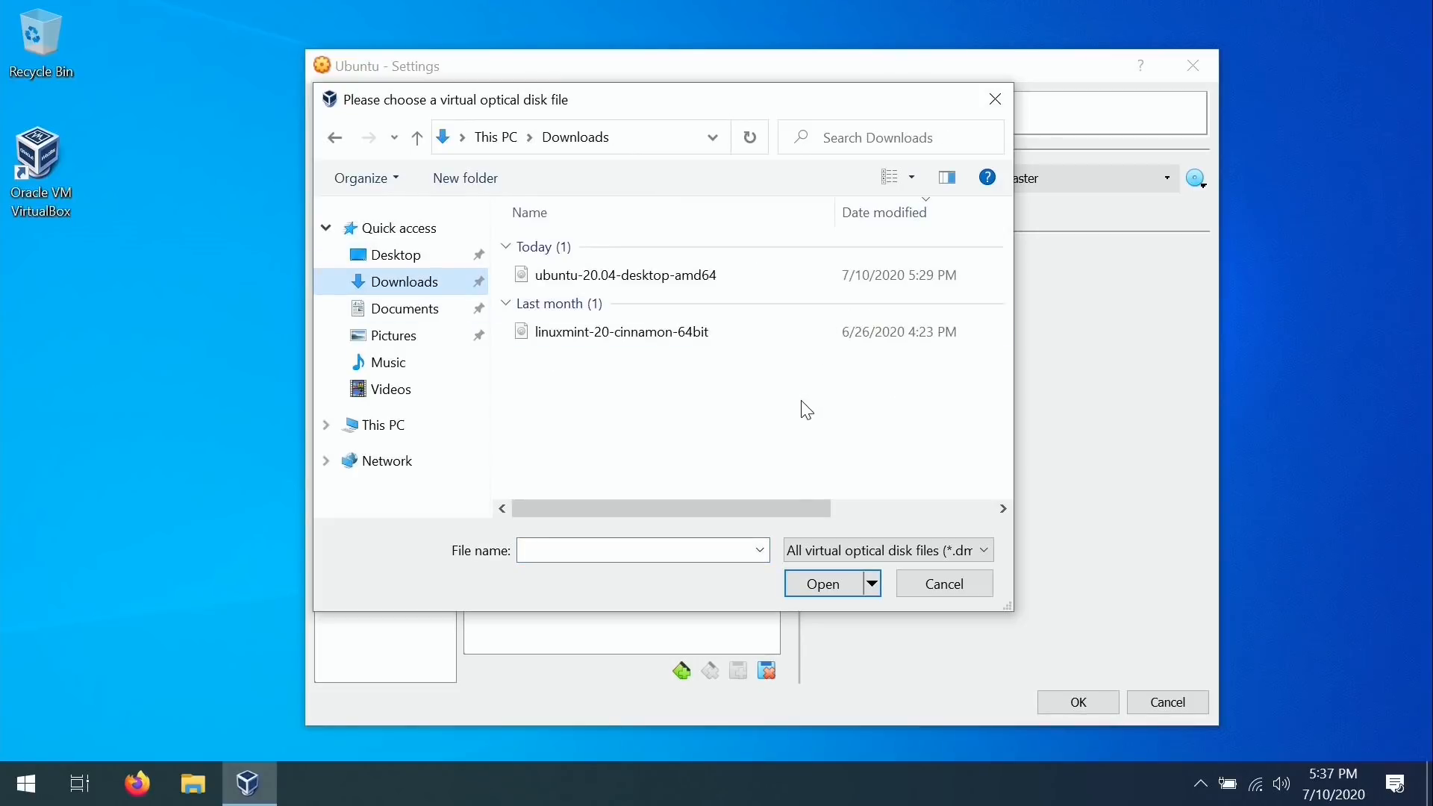
left_click(694, 276)
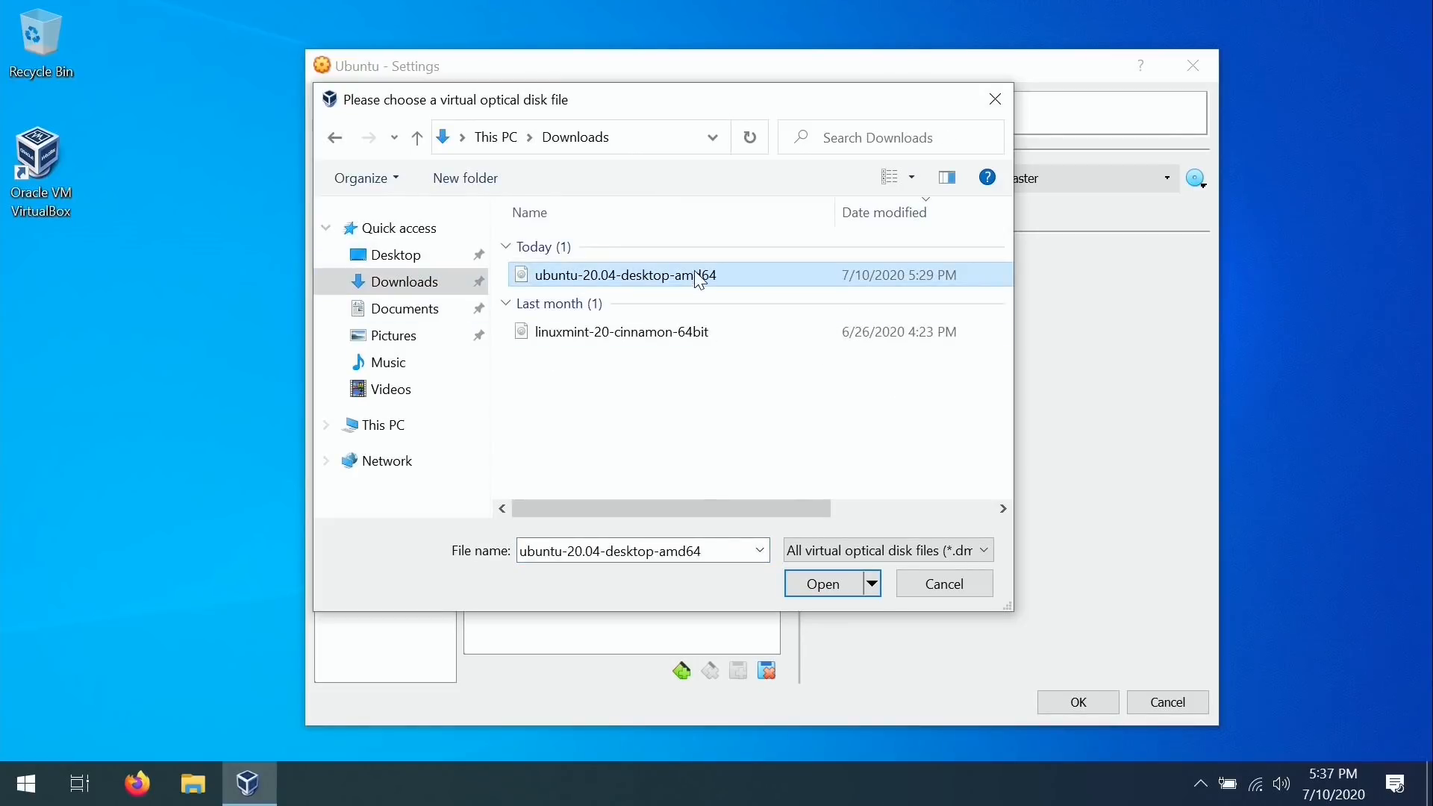
left_click(833, 585)
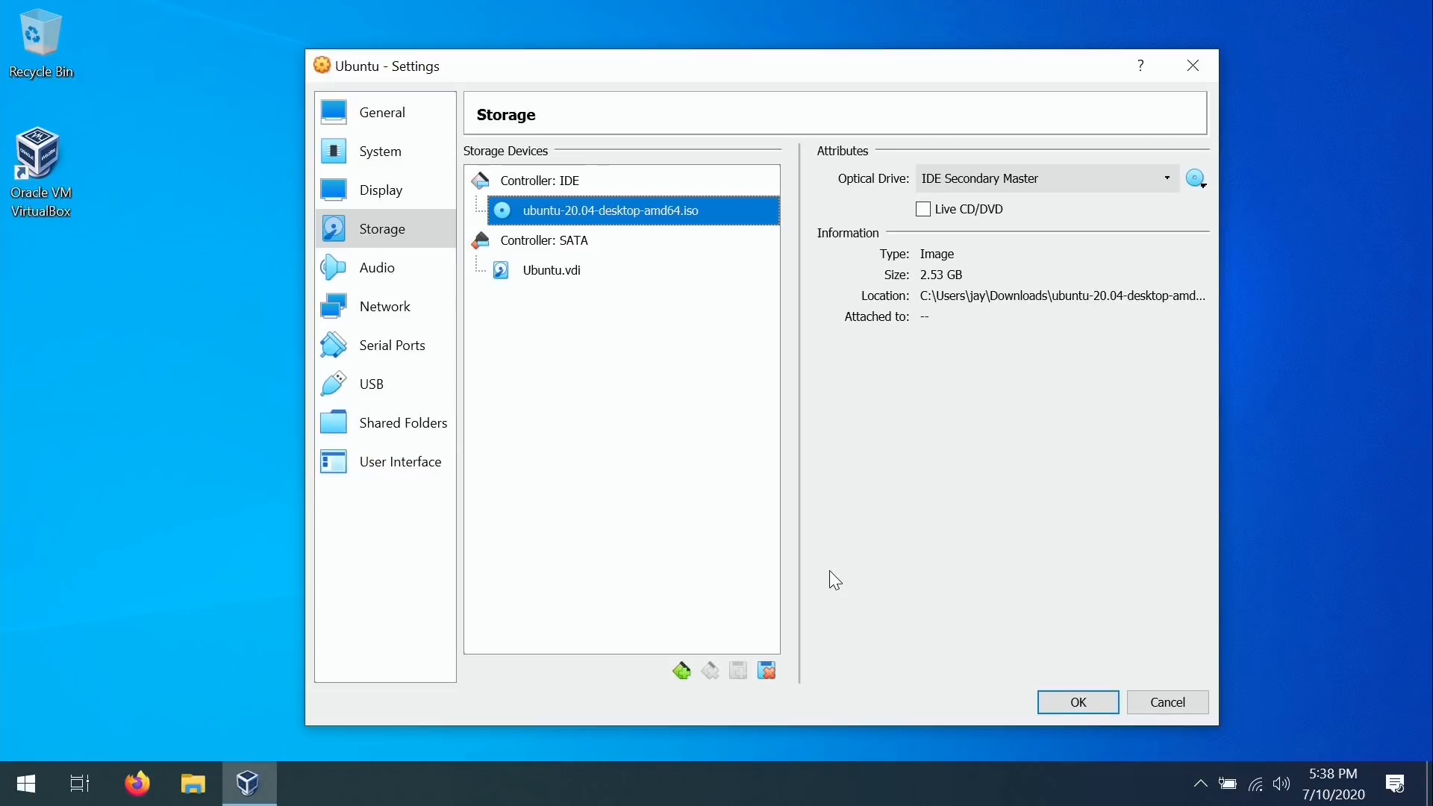
Bridge Adapter 1 to the Intel(R) Dual Band Wireless-AC 8260 and save the settings.
left_click(393, 320)
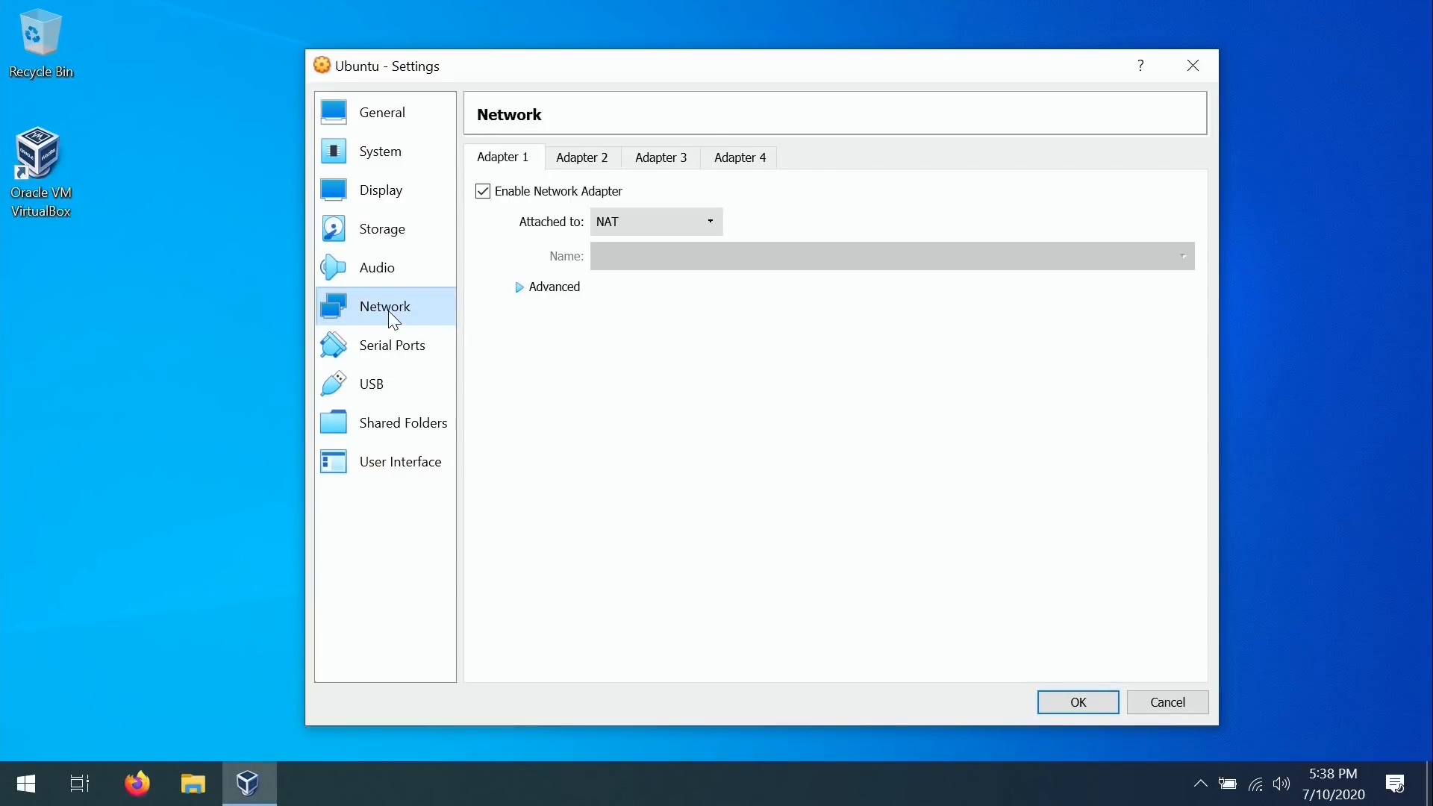
left_click(711, 218)
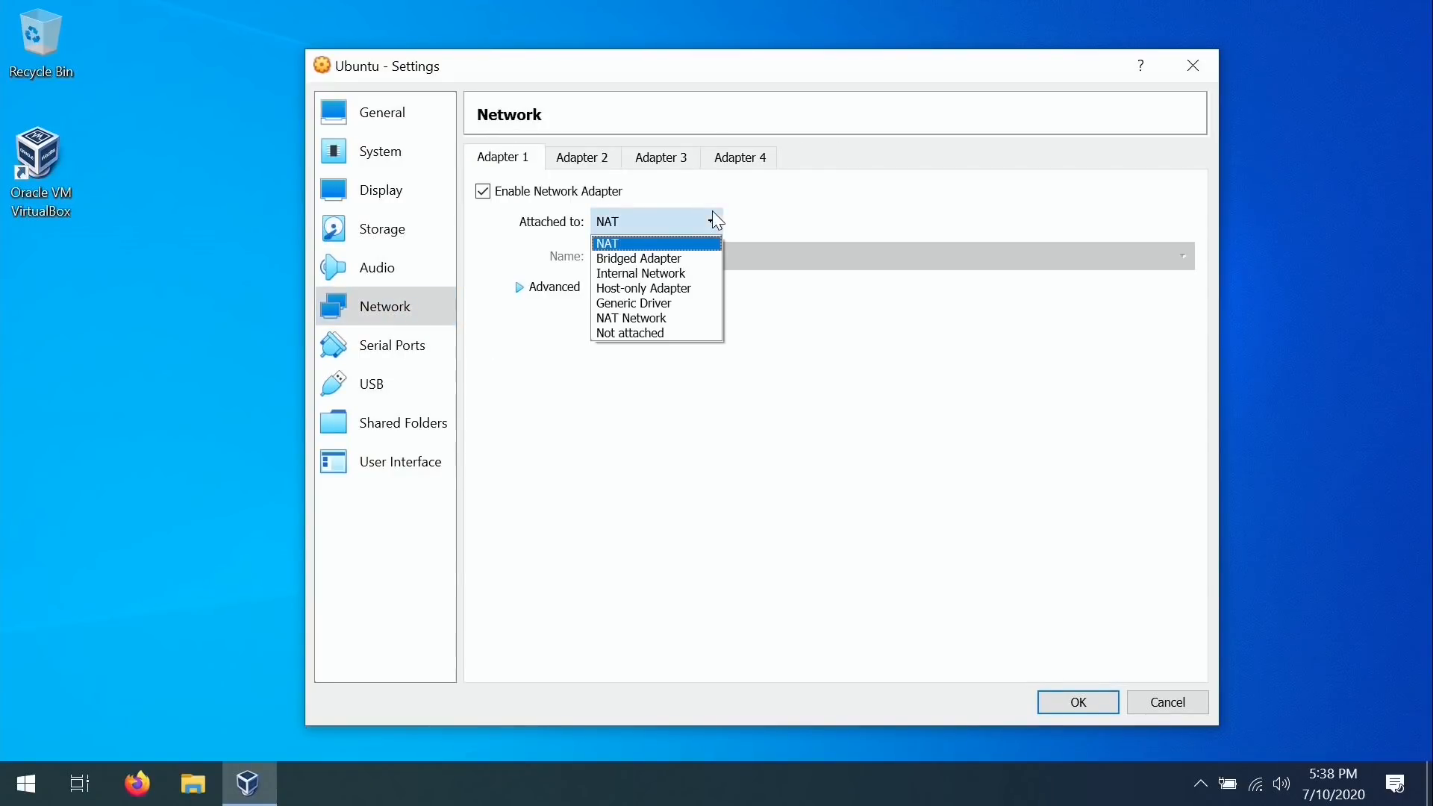
left_click(683, 258)
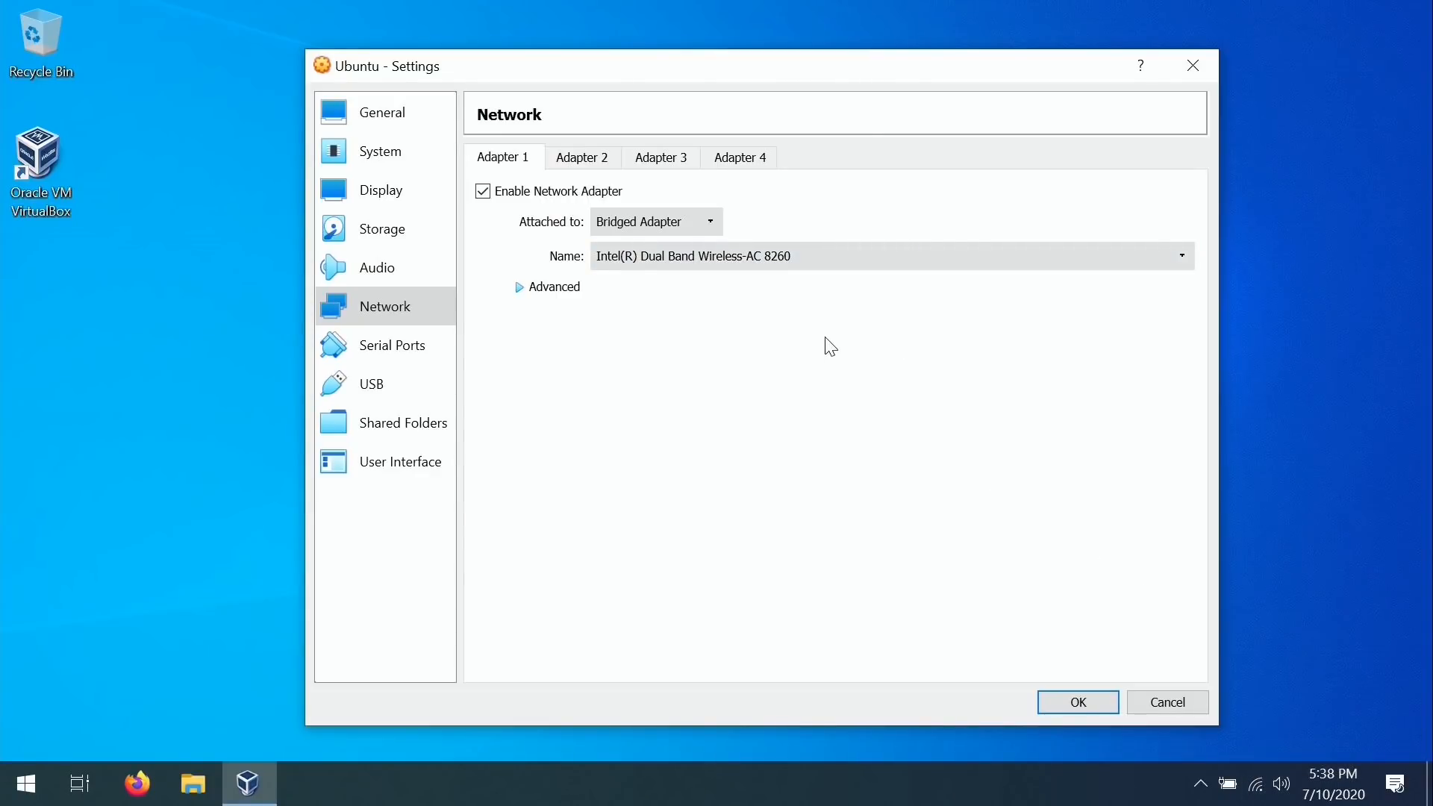
left_click(818, 256)
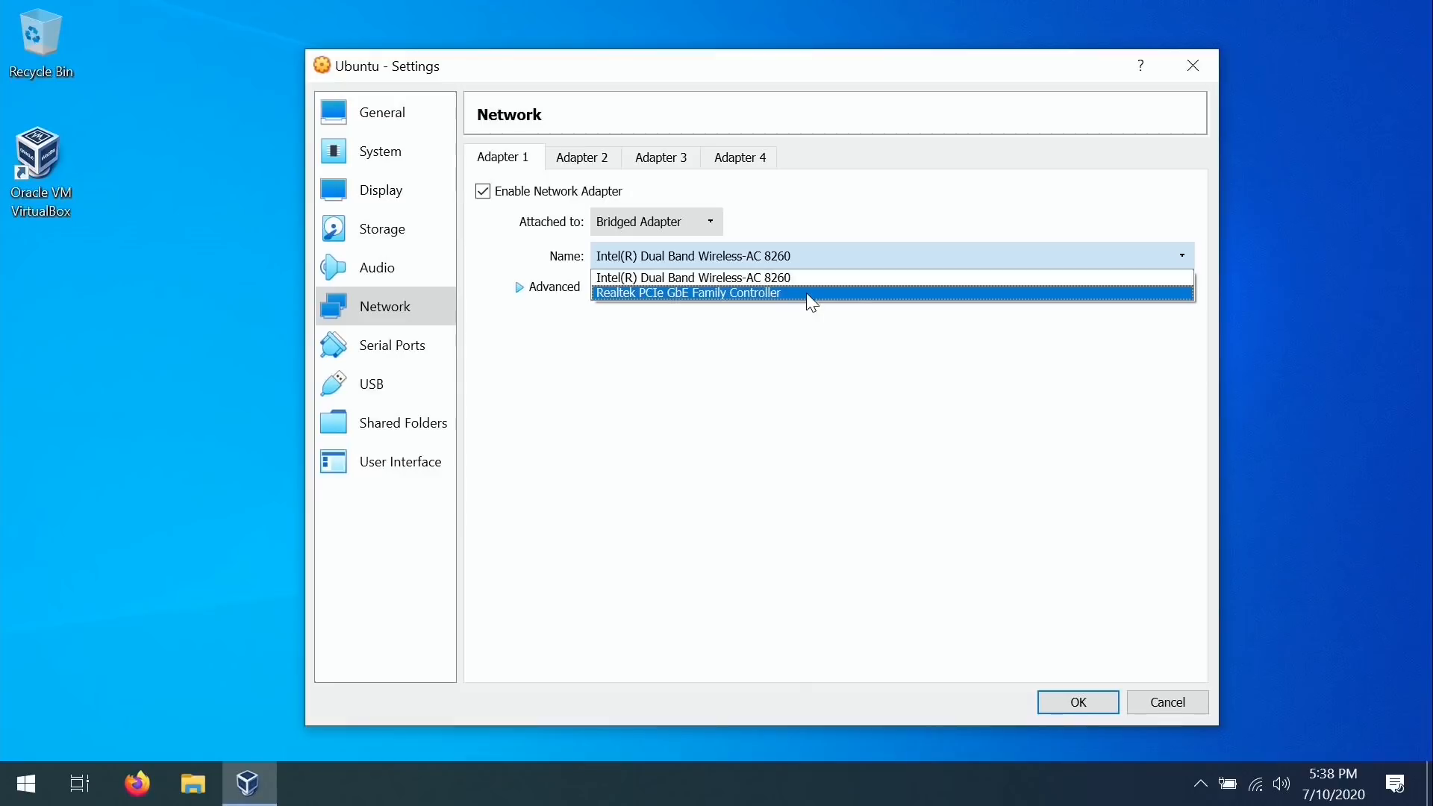
left_click(818, 349)
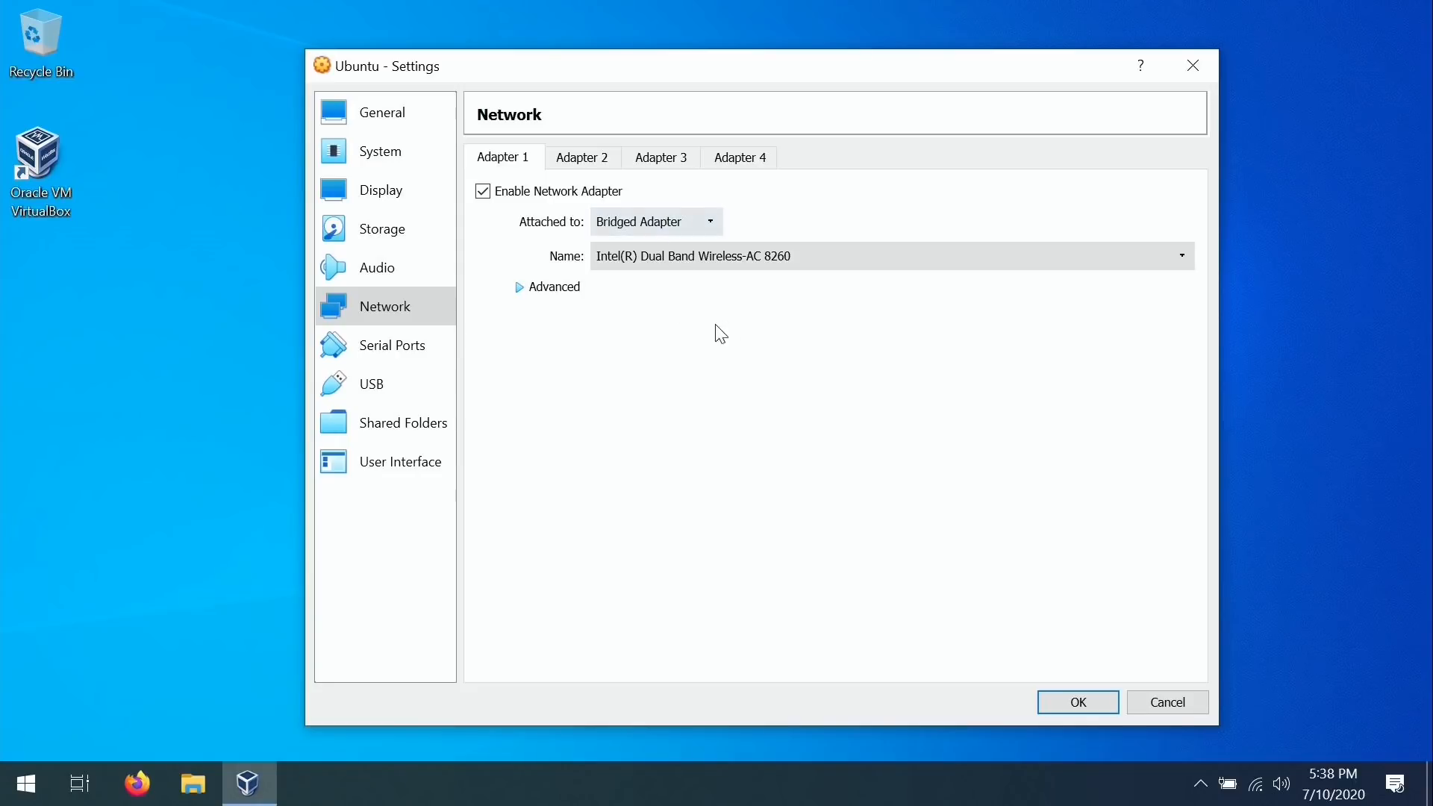
left_click(1082, 704)
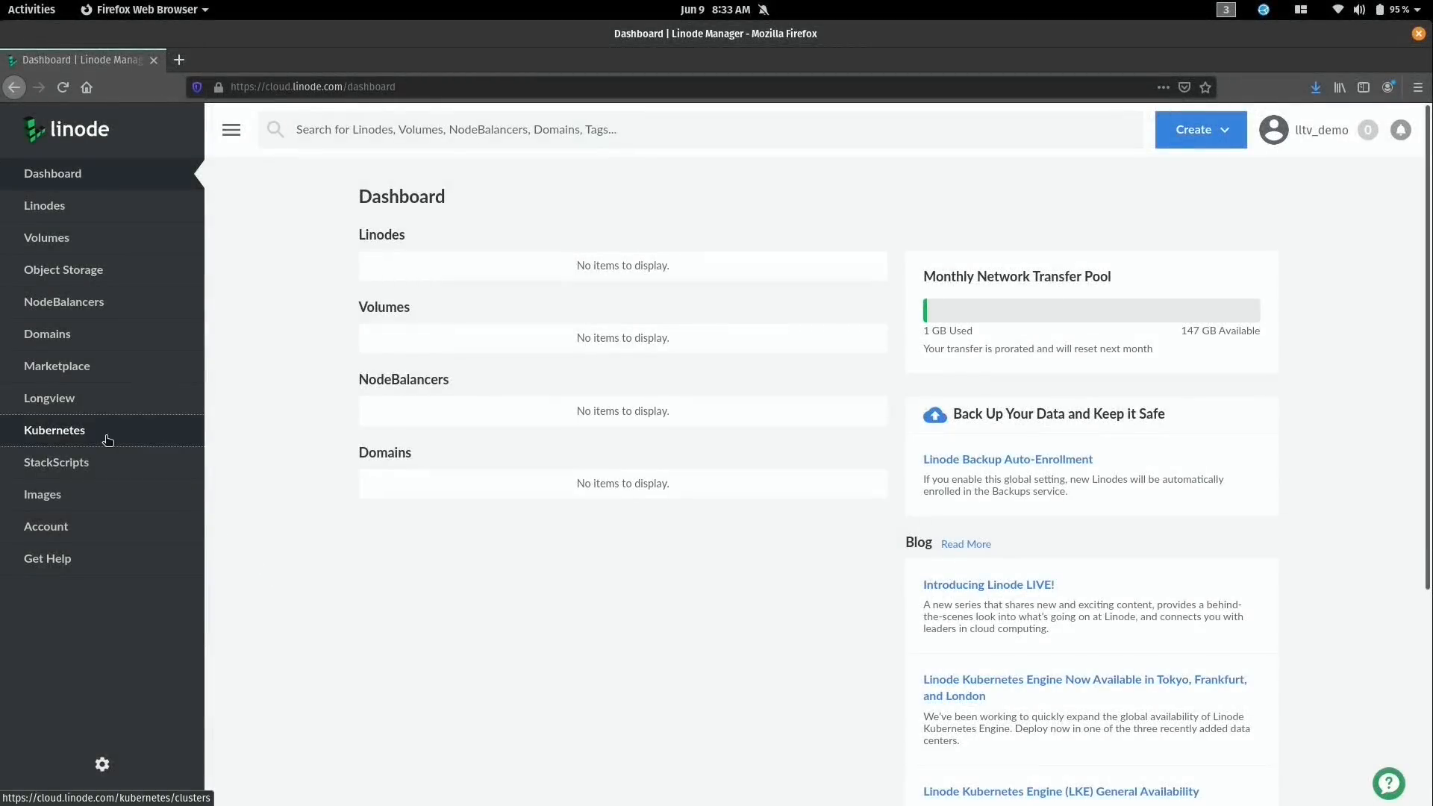
Set up a new Kubernetes cluster 'lltv-test-cluster' in Toronto, ON running version 1.17.
left_click(107, 437)
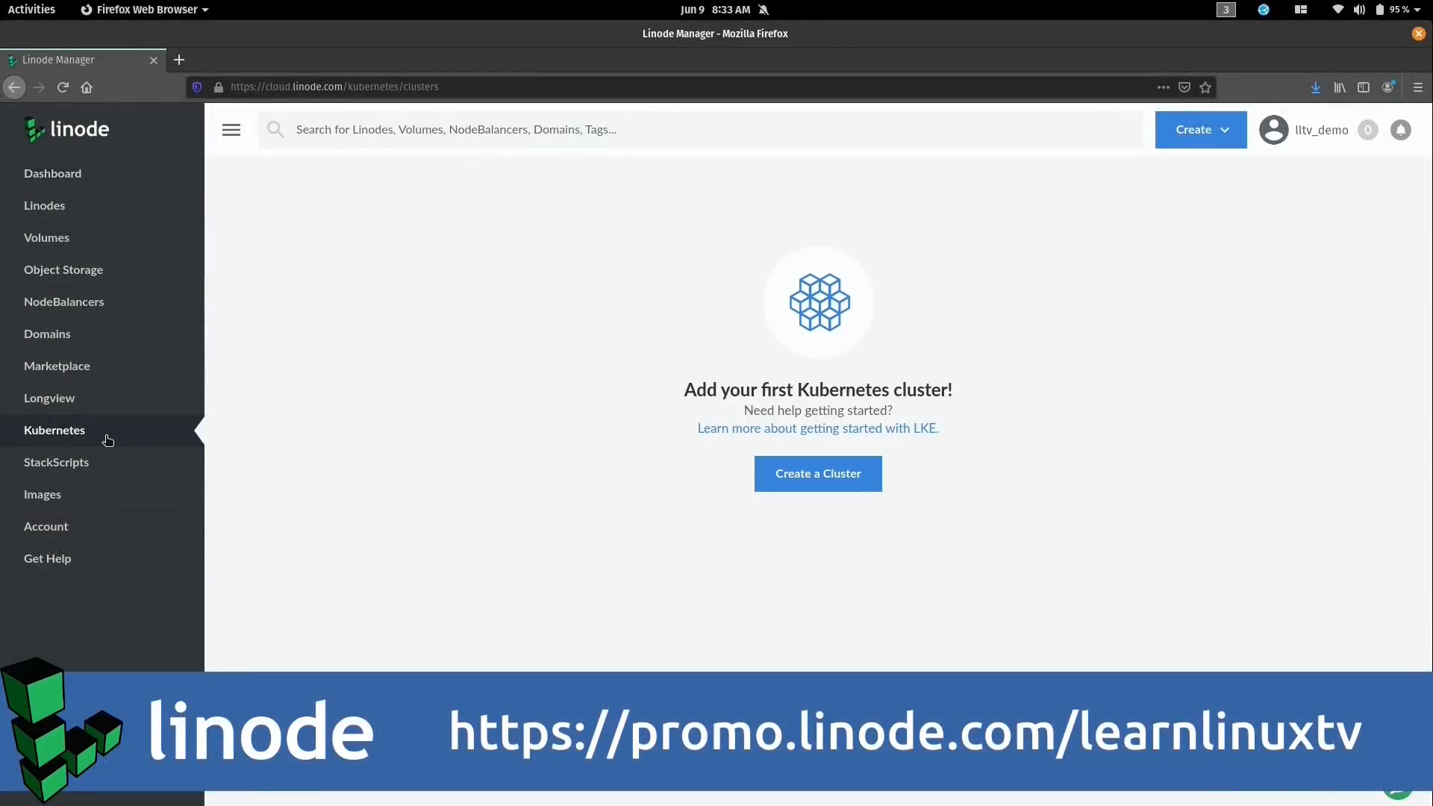
left_click(830, 482)
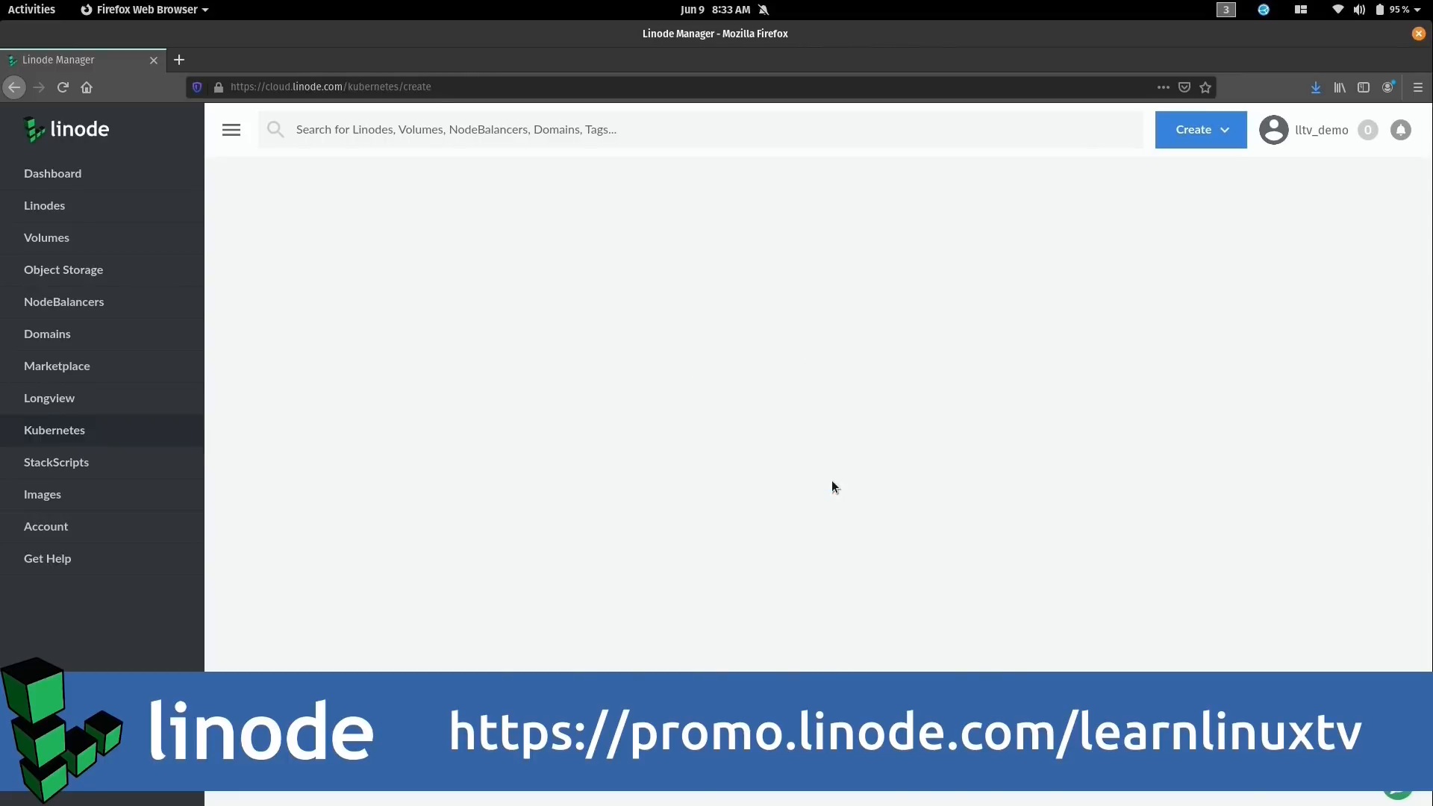
left_click(532, 283)
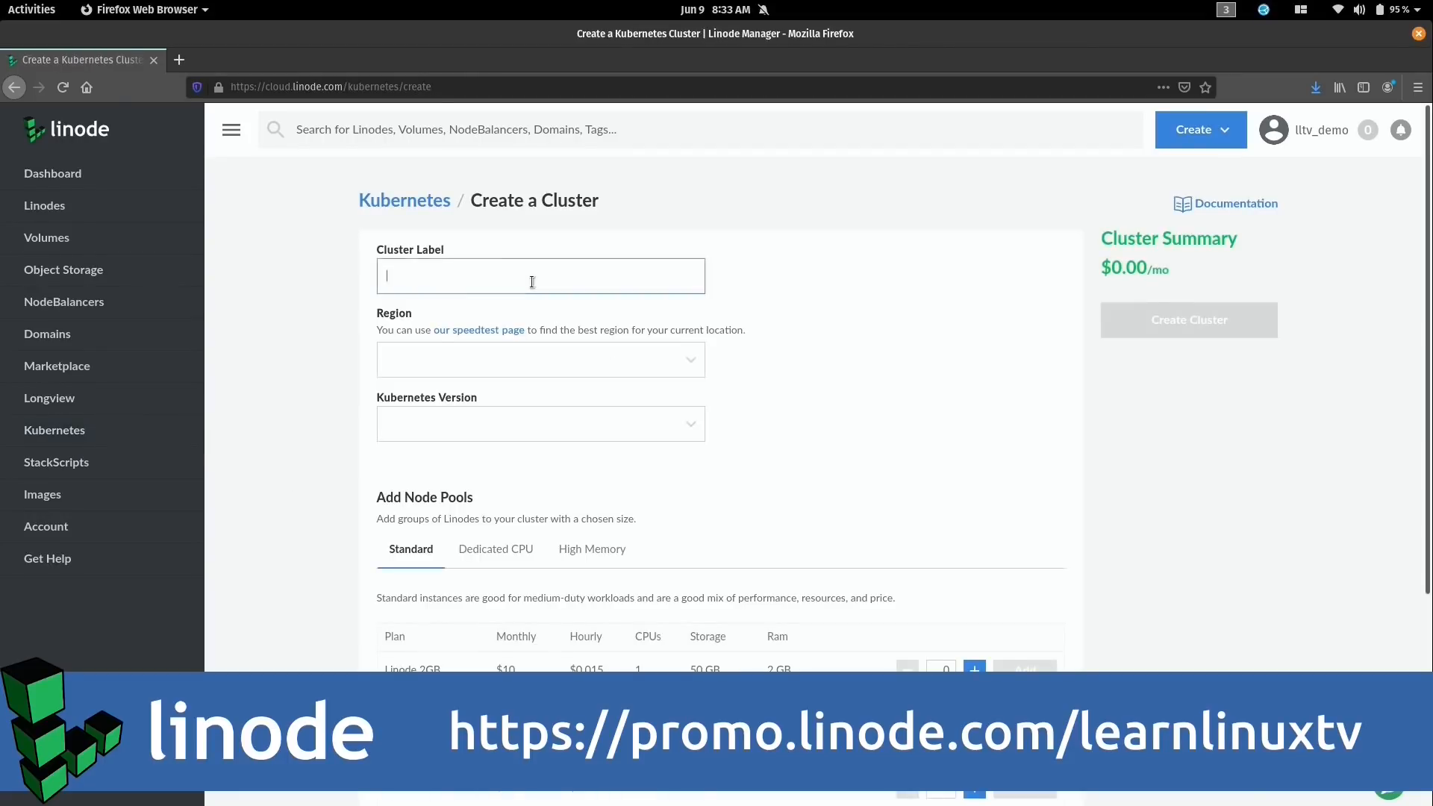
type("lltv-test-cluster")
left_click(691, 362)
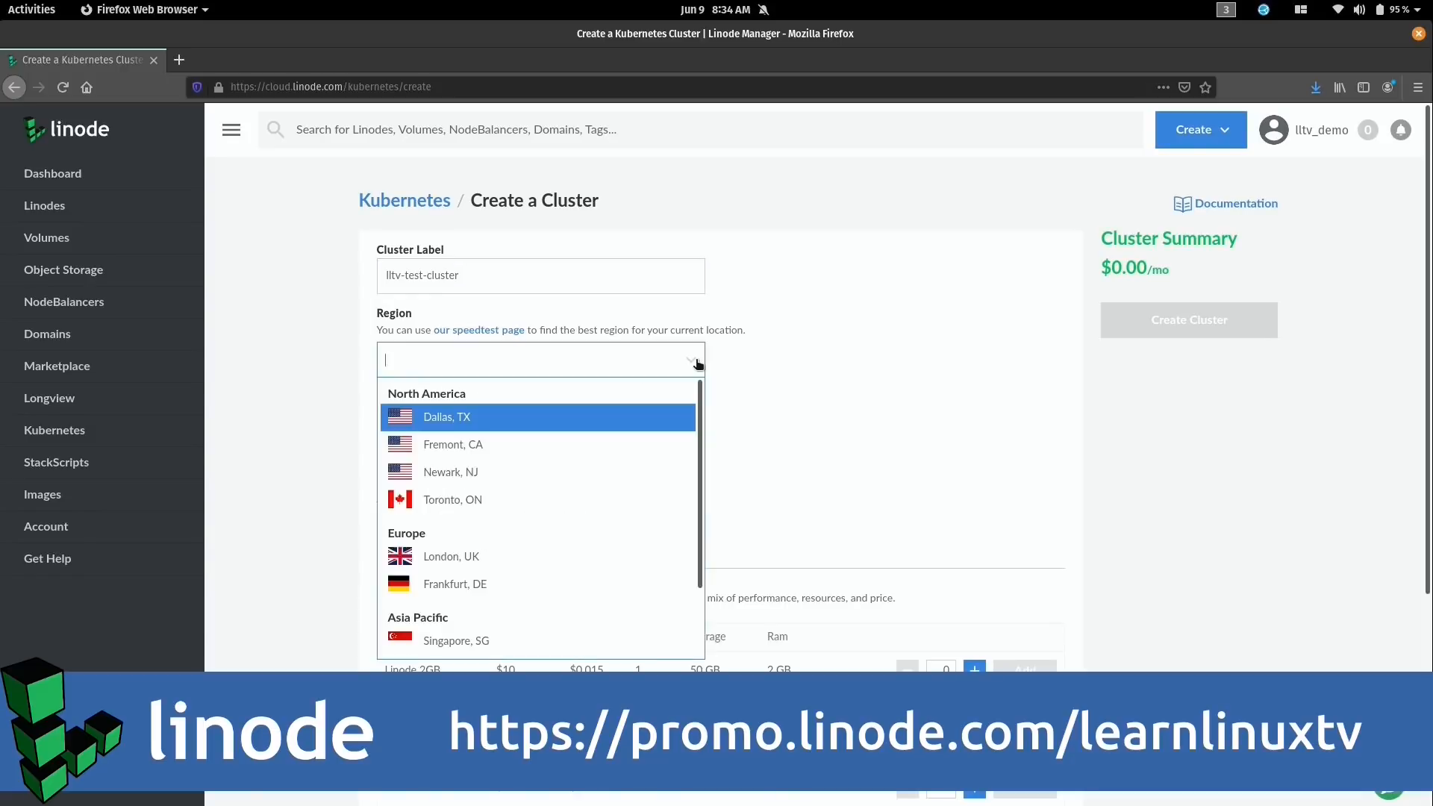
left_click(565, 502)
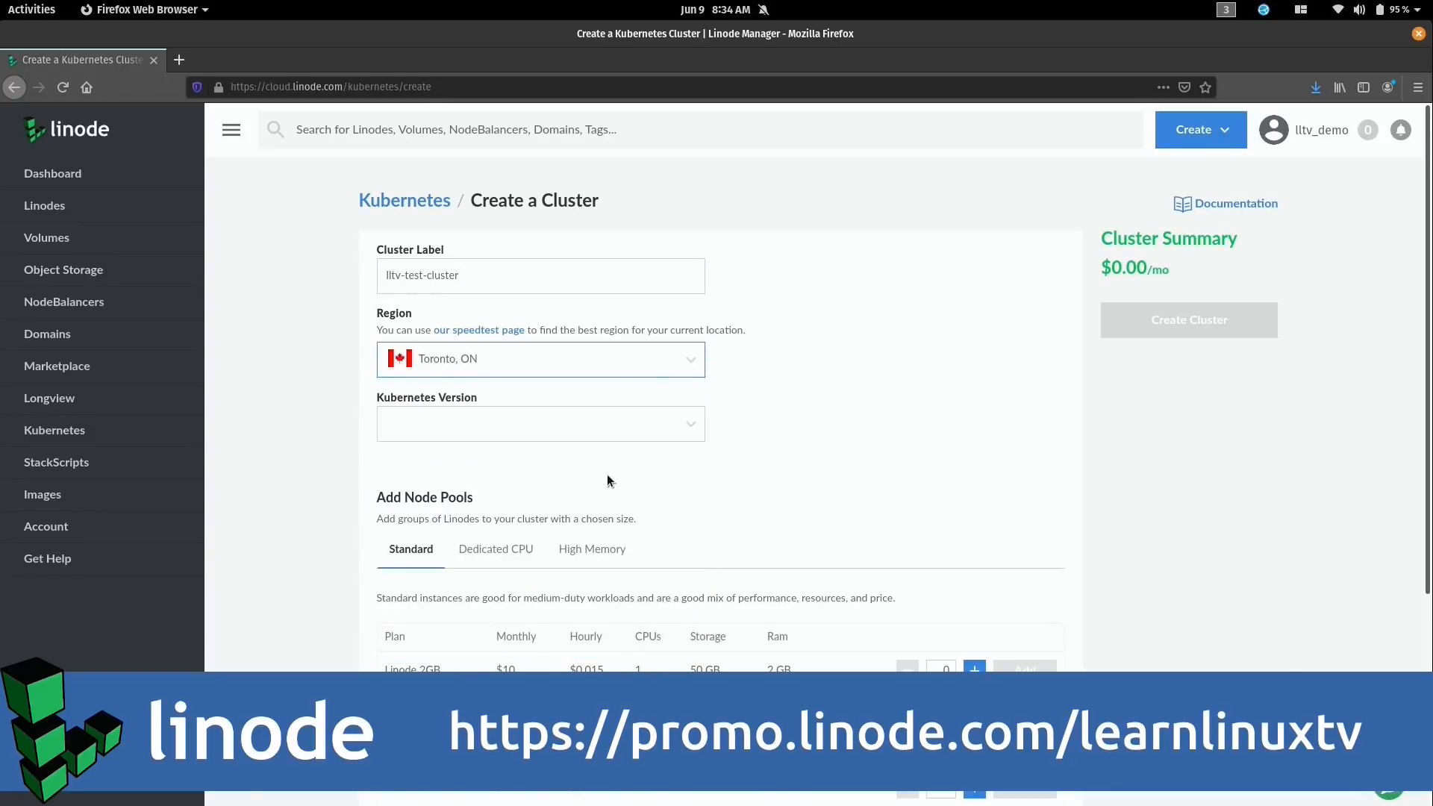
left_click(693, 430)
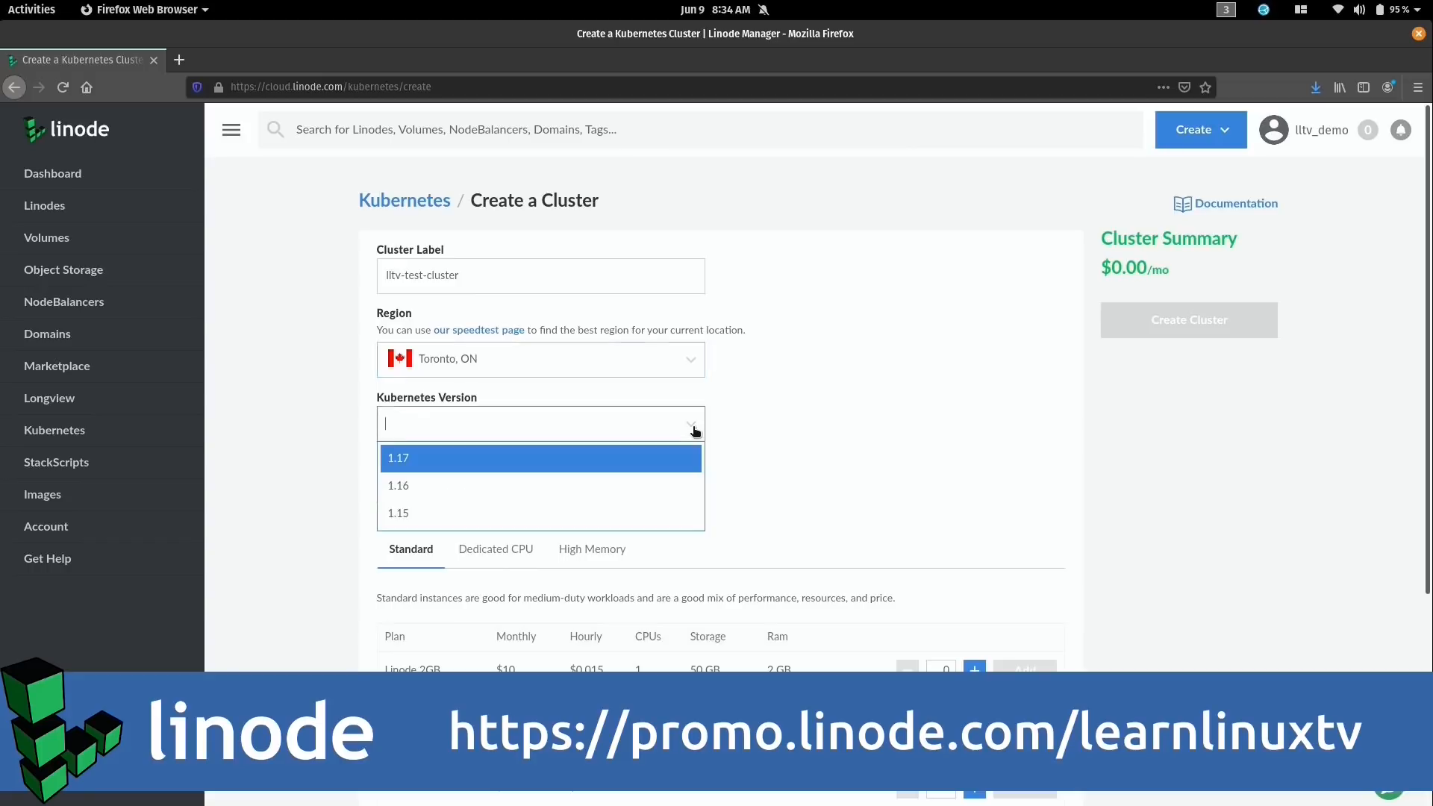
left_click(677, 457)
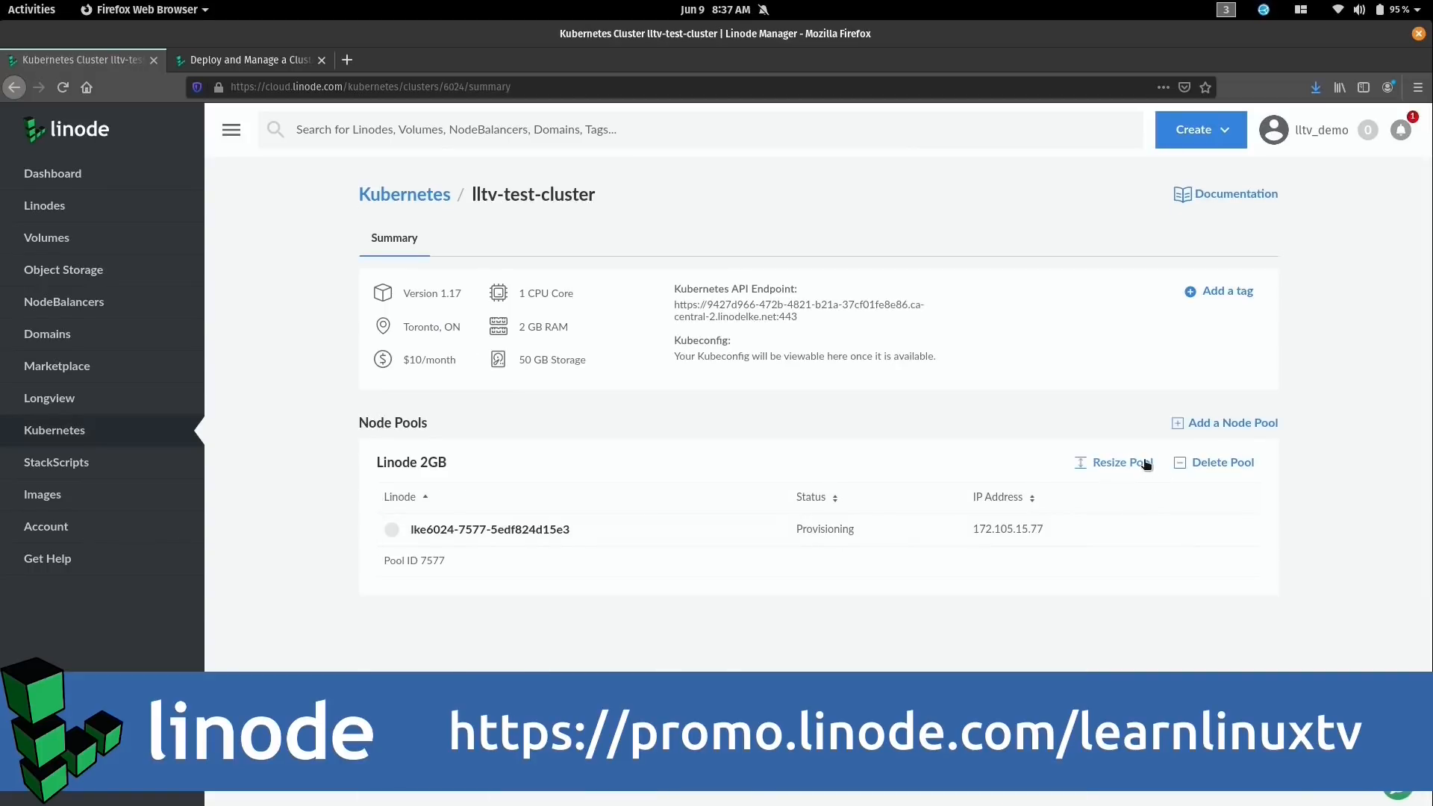
Resize the Linode 2GB pool to 3 nodes and save the change.
left_click(1144, 461)
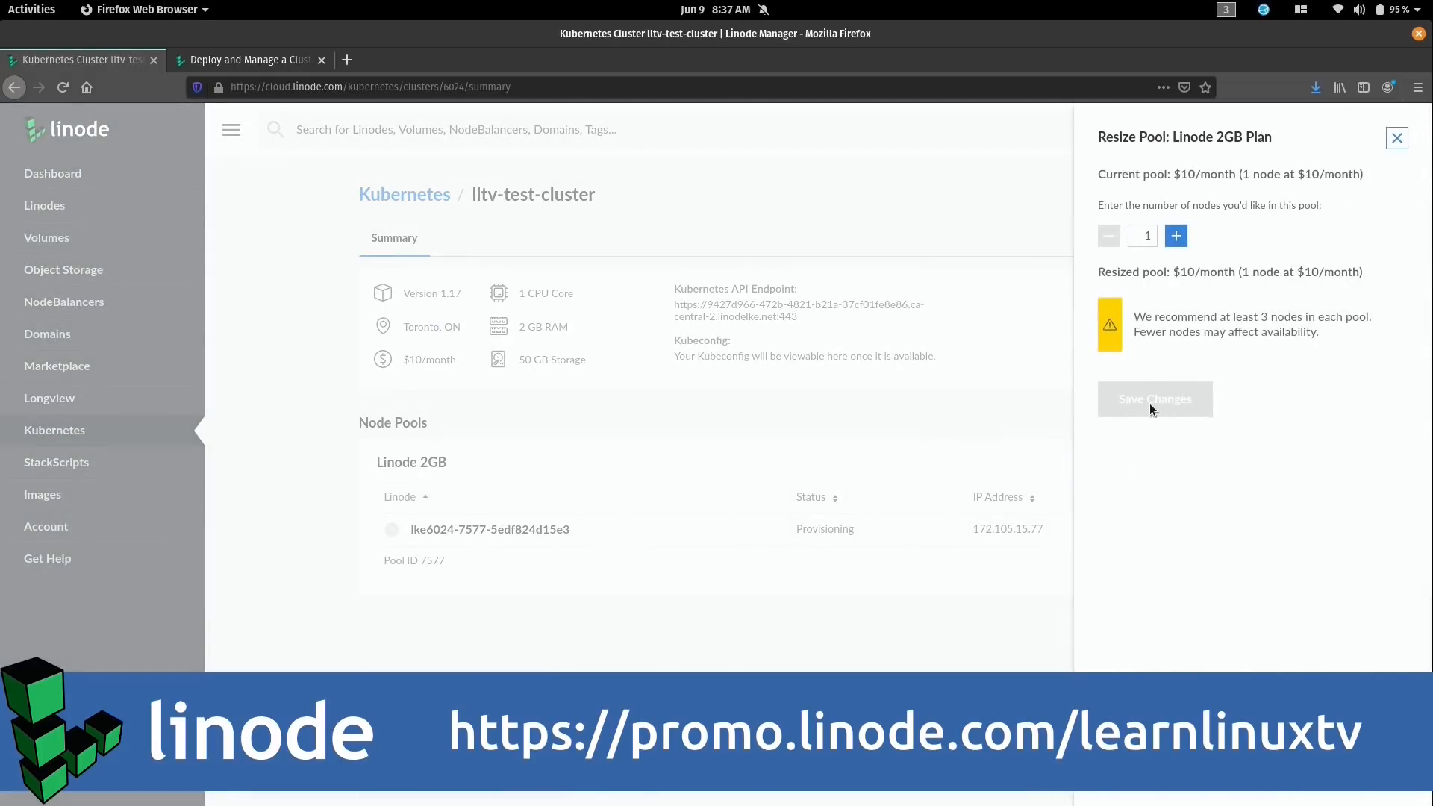
left_click(1175, 236)
left_click(1175, 236)
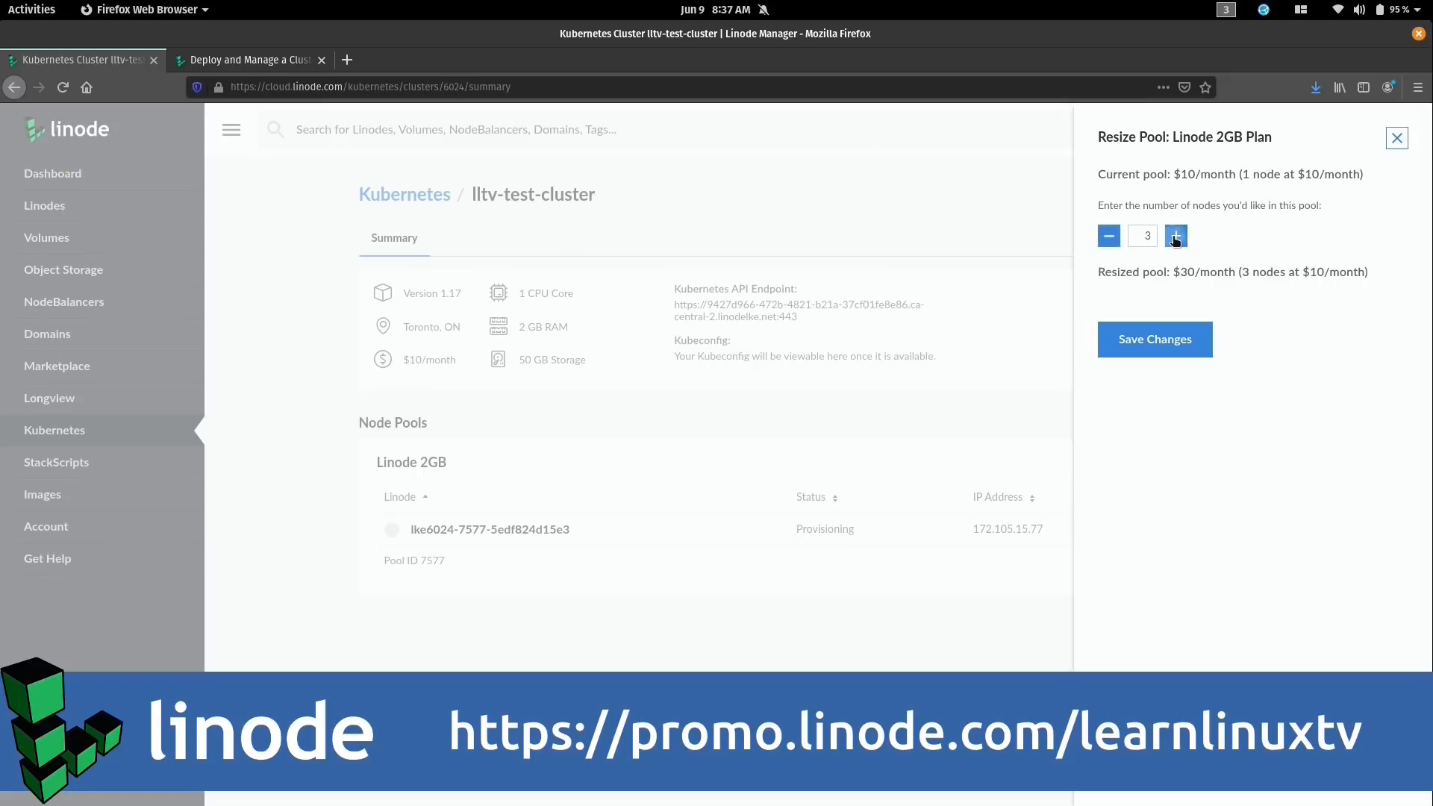
left_click(1185, 345)
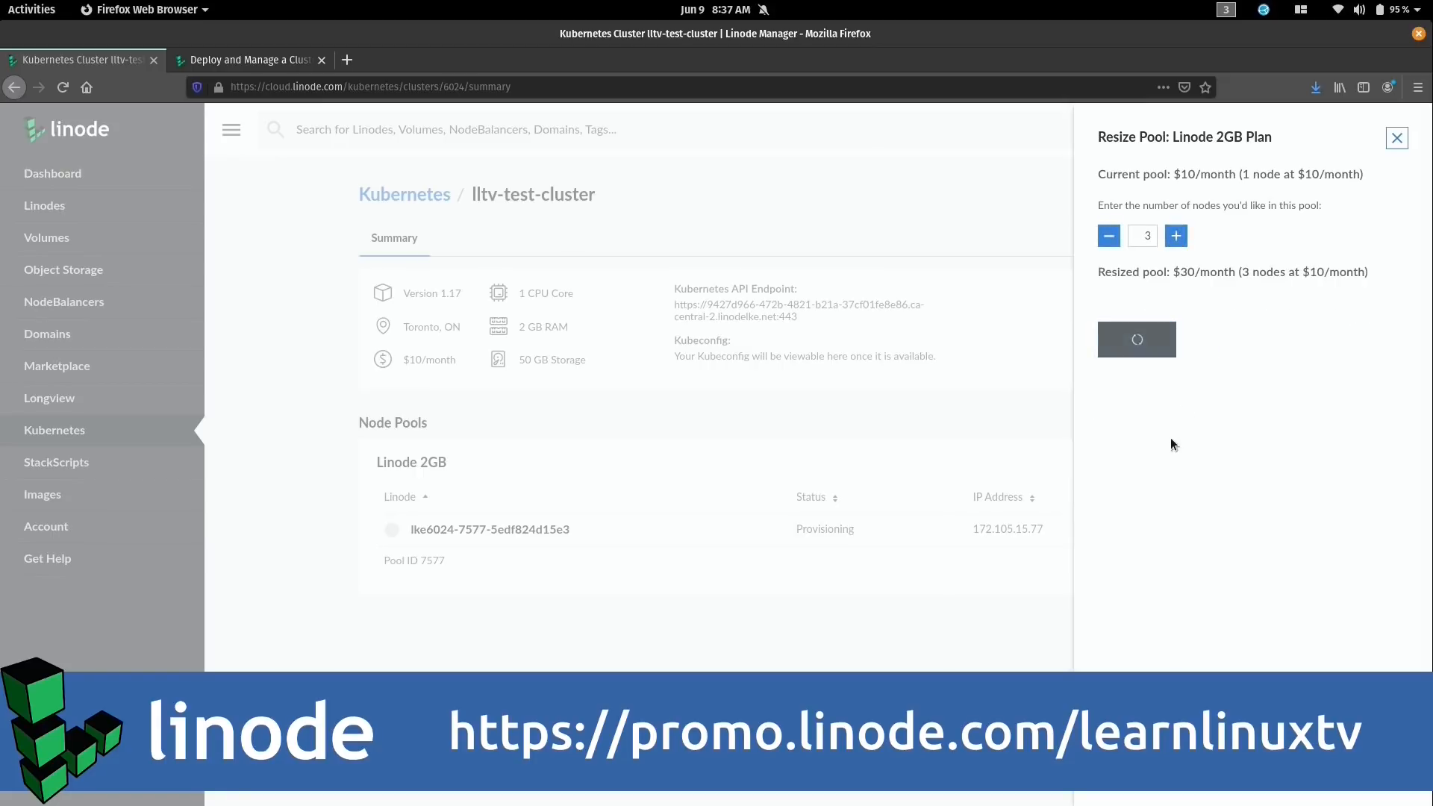
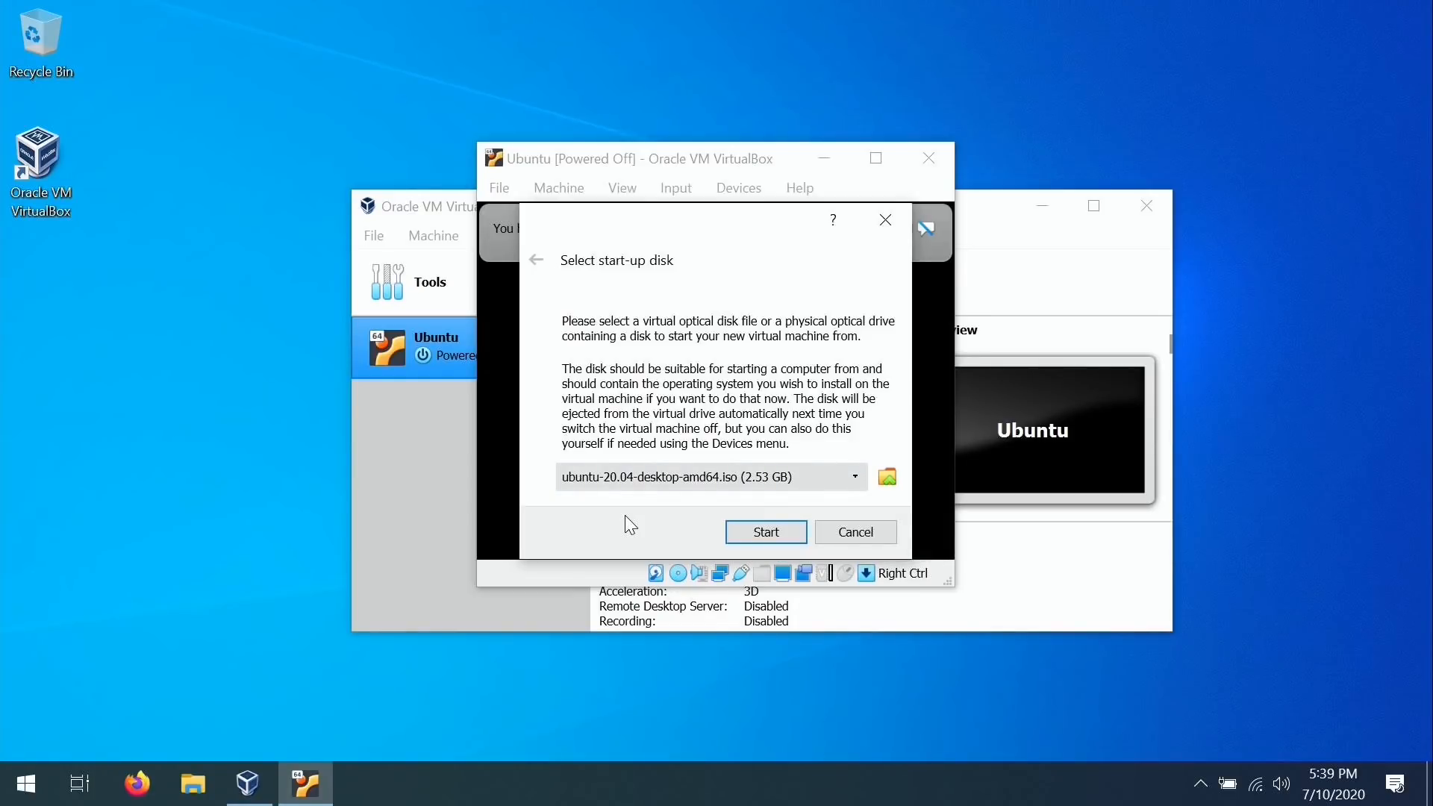
Boot the VM from the Ubuntu ISO and dismiss the keyboard auto-capture and mouse integration notices.
left_click(766, 532)
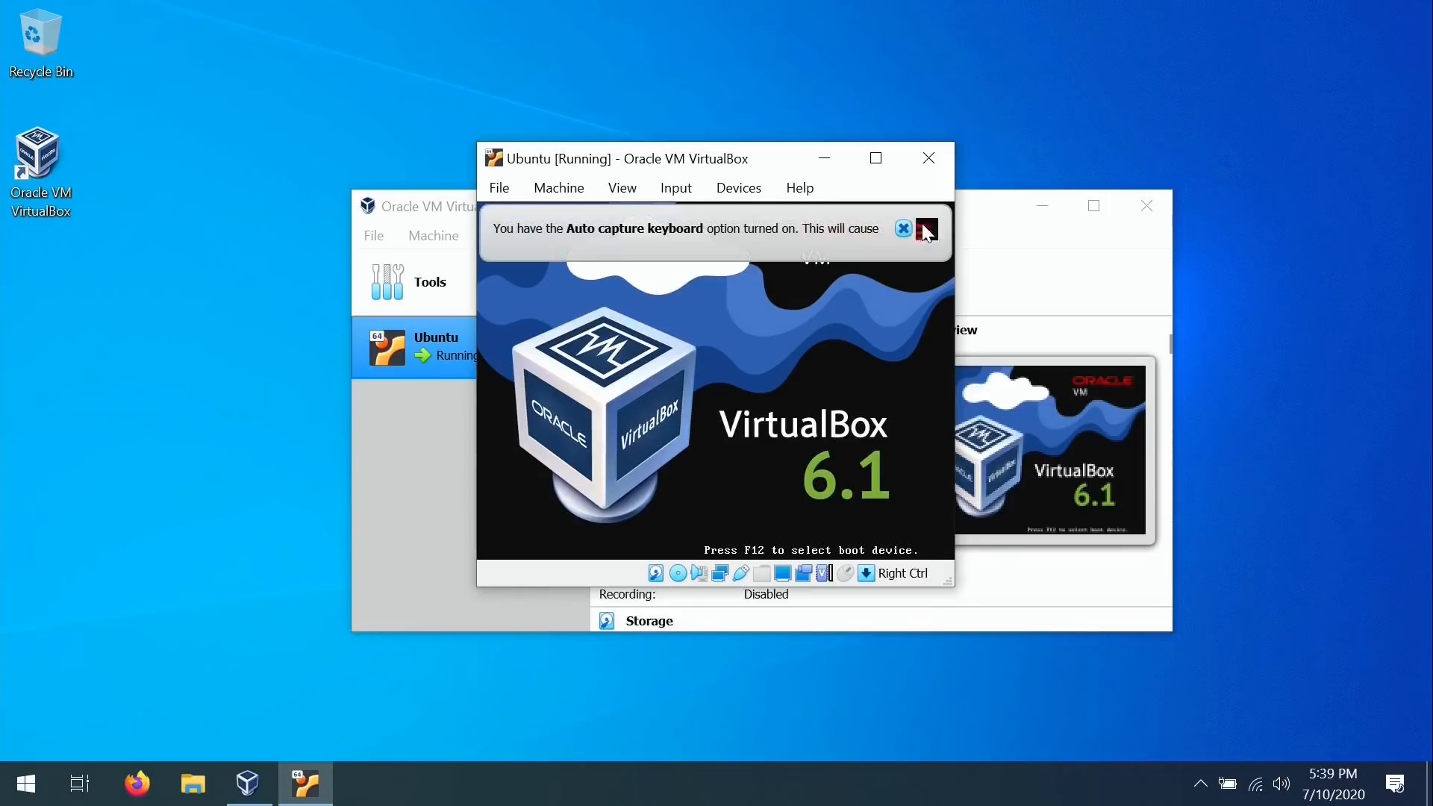
left_click(926, 228)
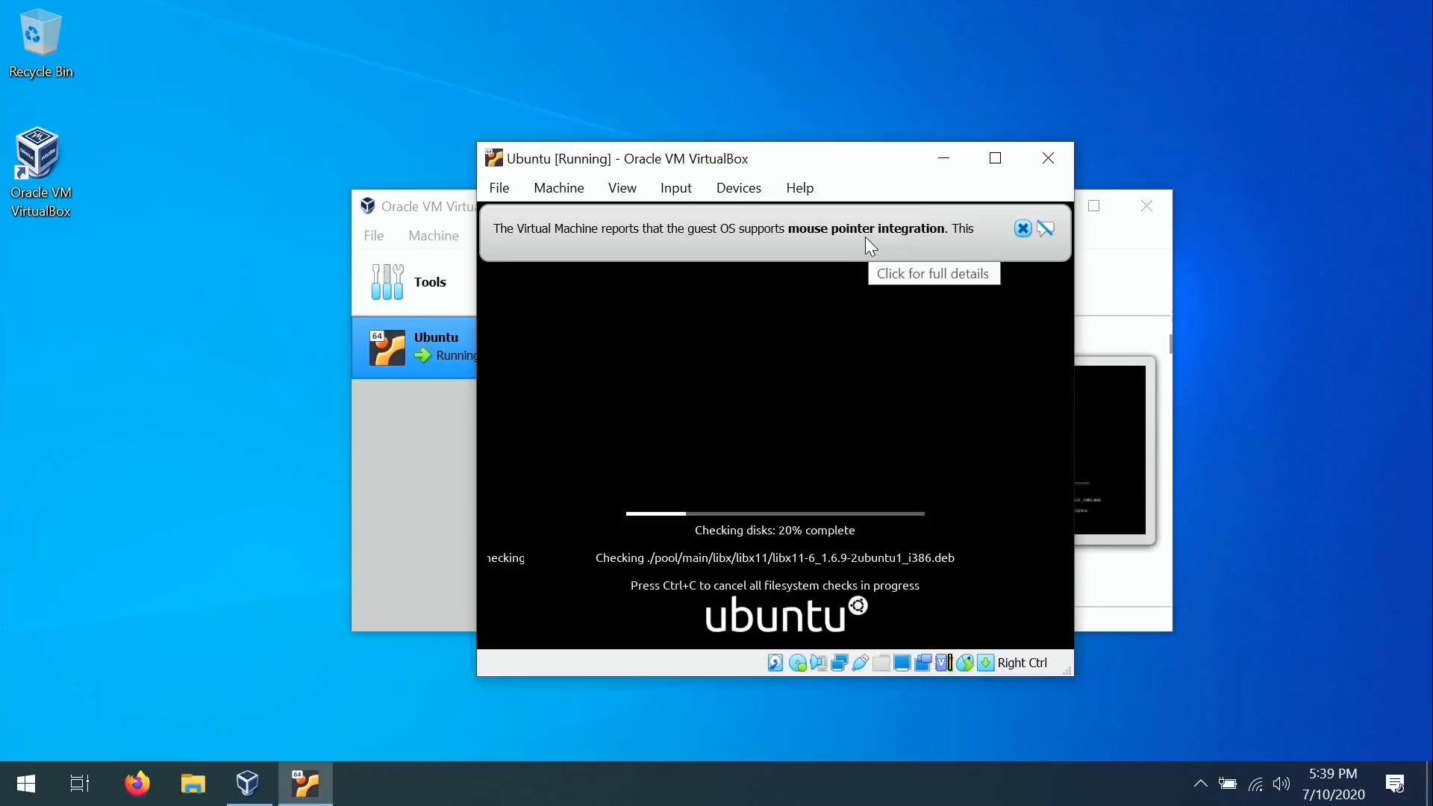
left_click(1046, 229)
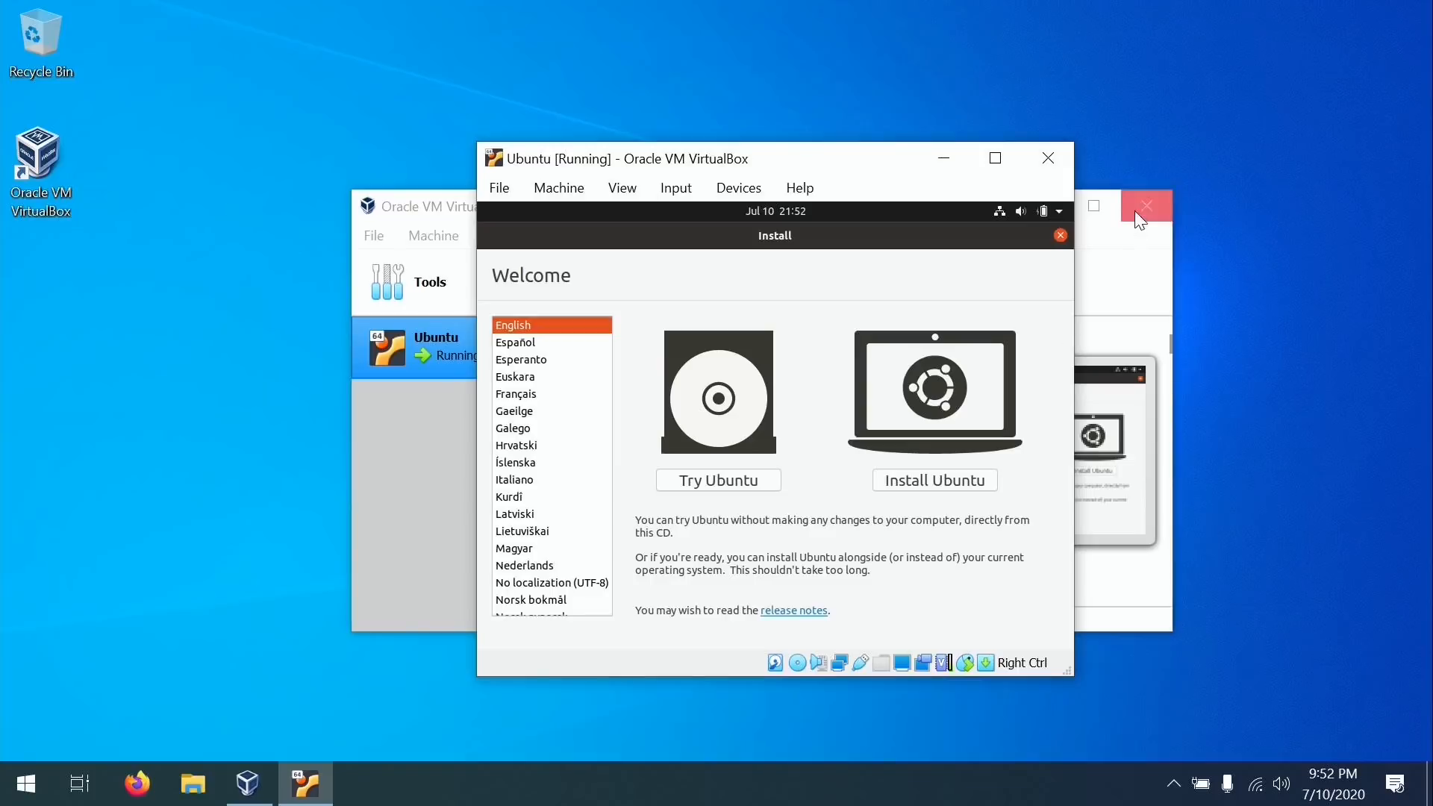
Close the VirtualBox Manager, then start Install Ubuntu with English (US) keyboard and update downloads turned off.
left_click(1138, 211)
left_click(1142, 214)
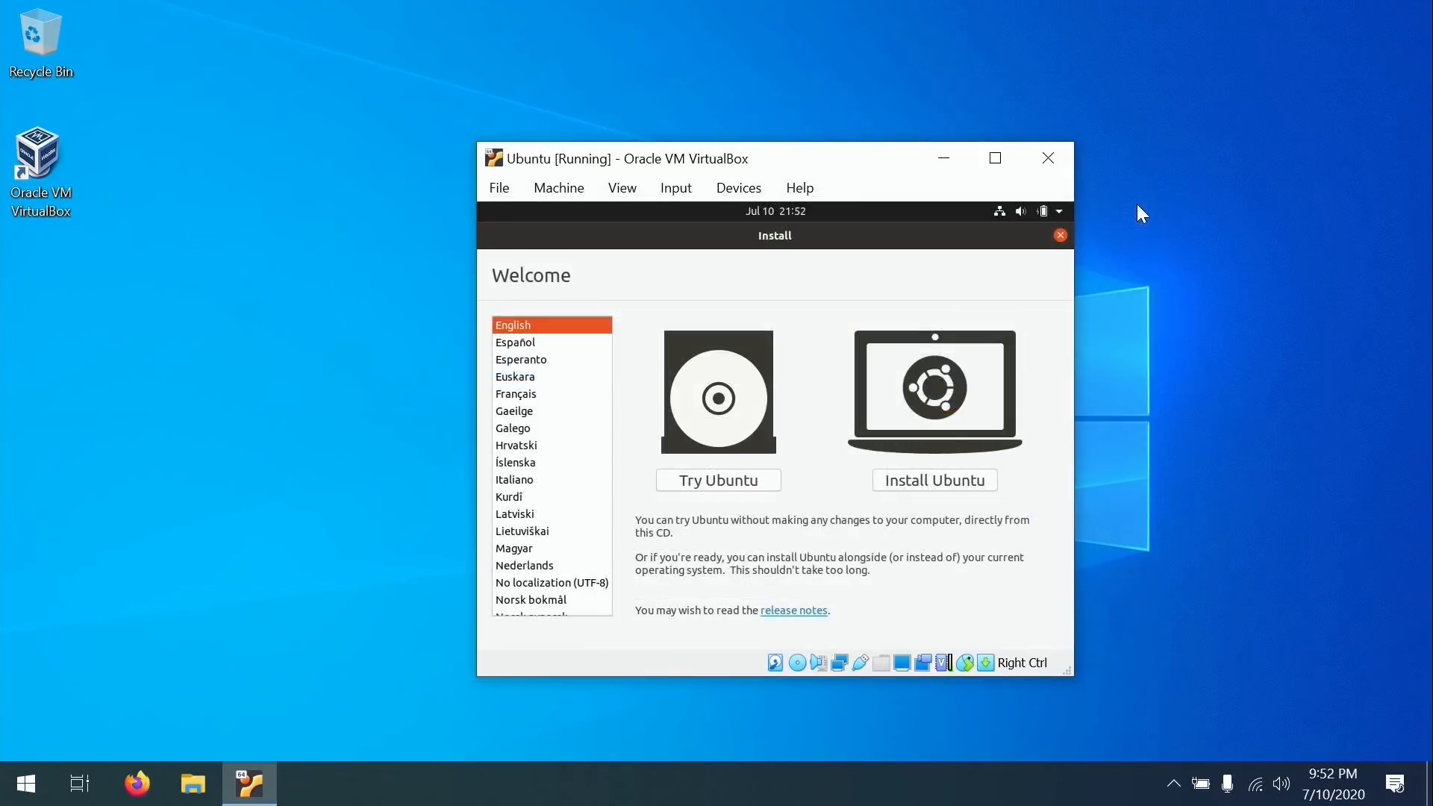
left_click(970, 478)
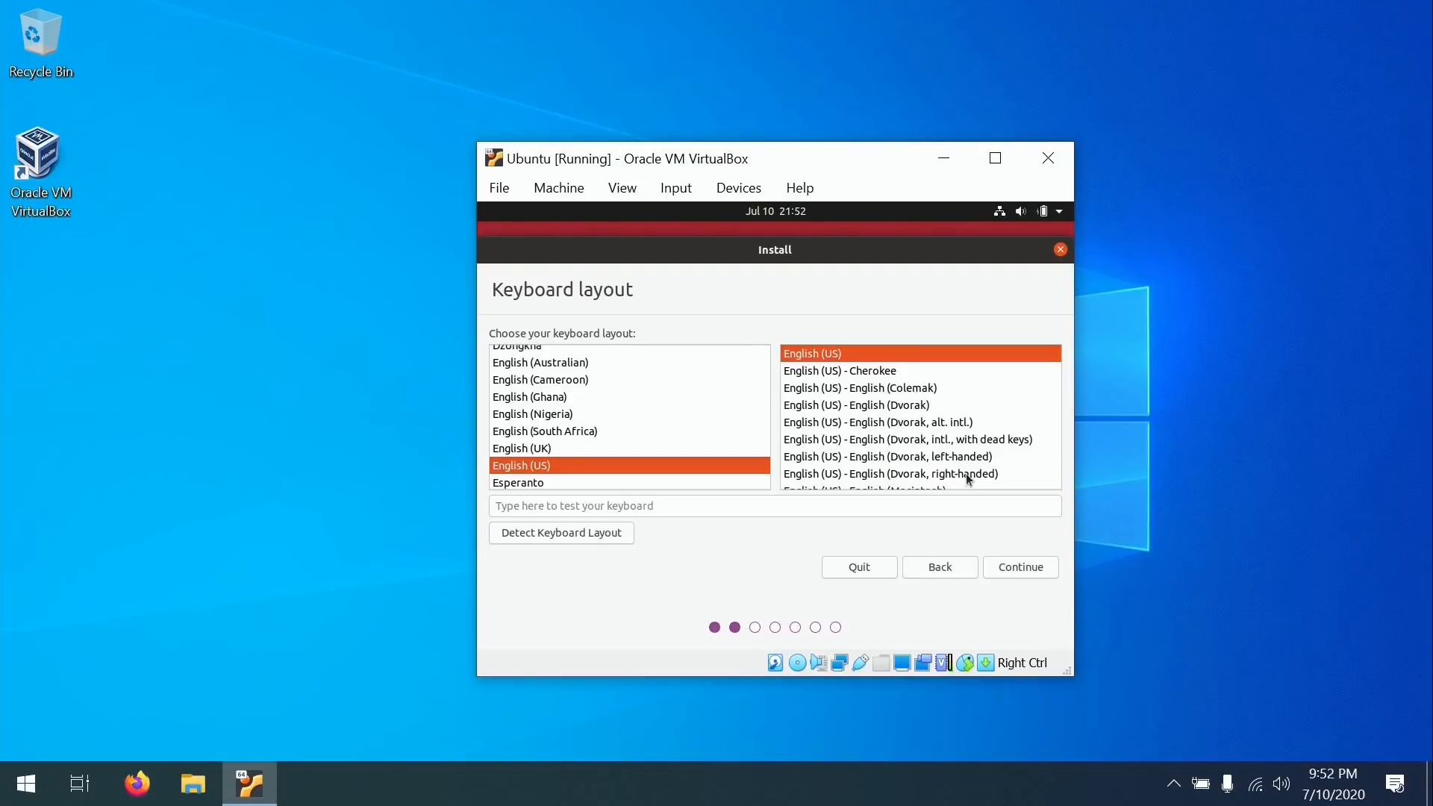
left_click(1023, 567)
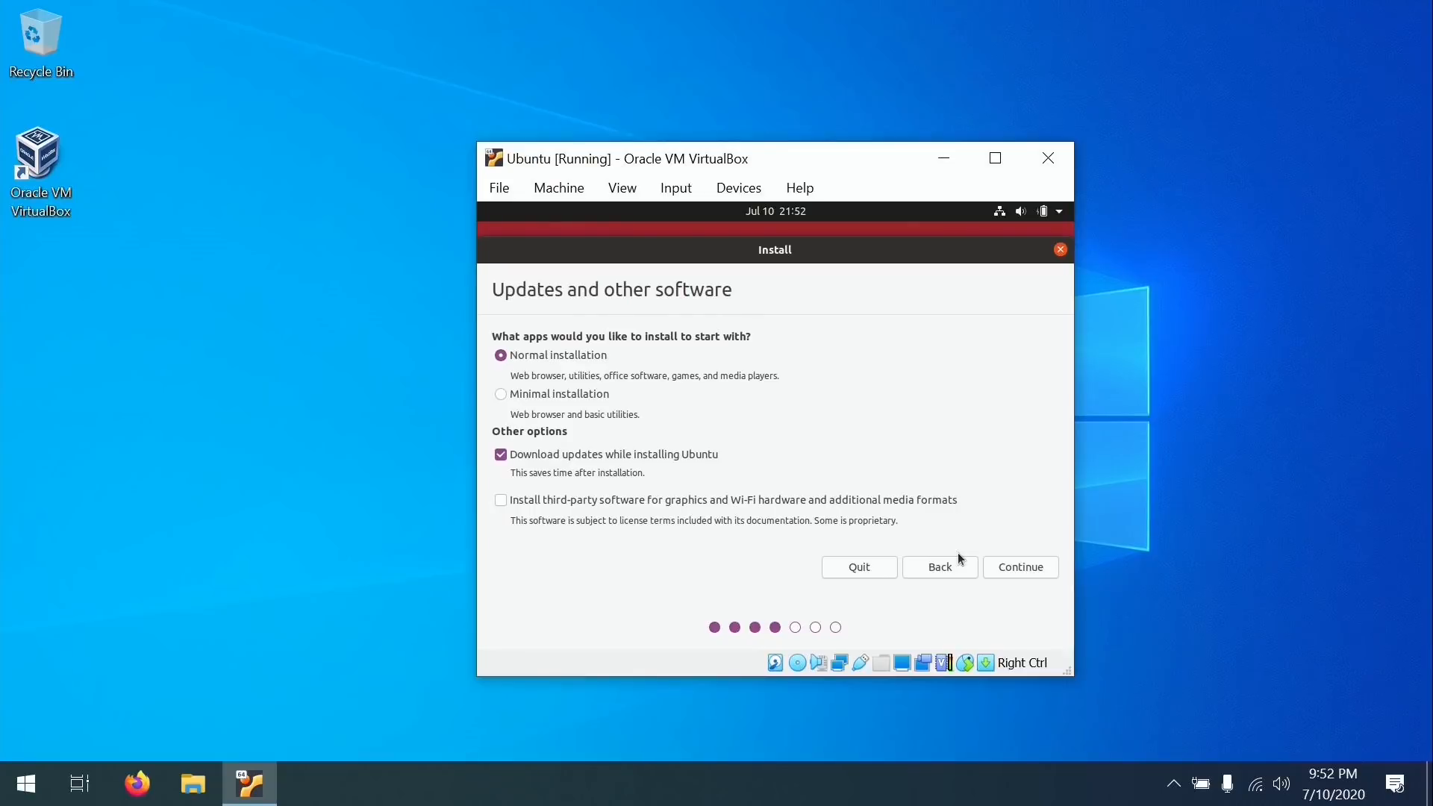
left_click(501, 455)
left_click(1024, 566)
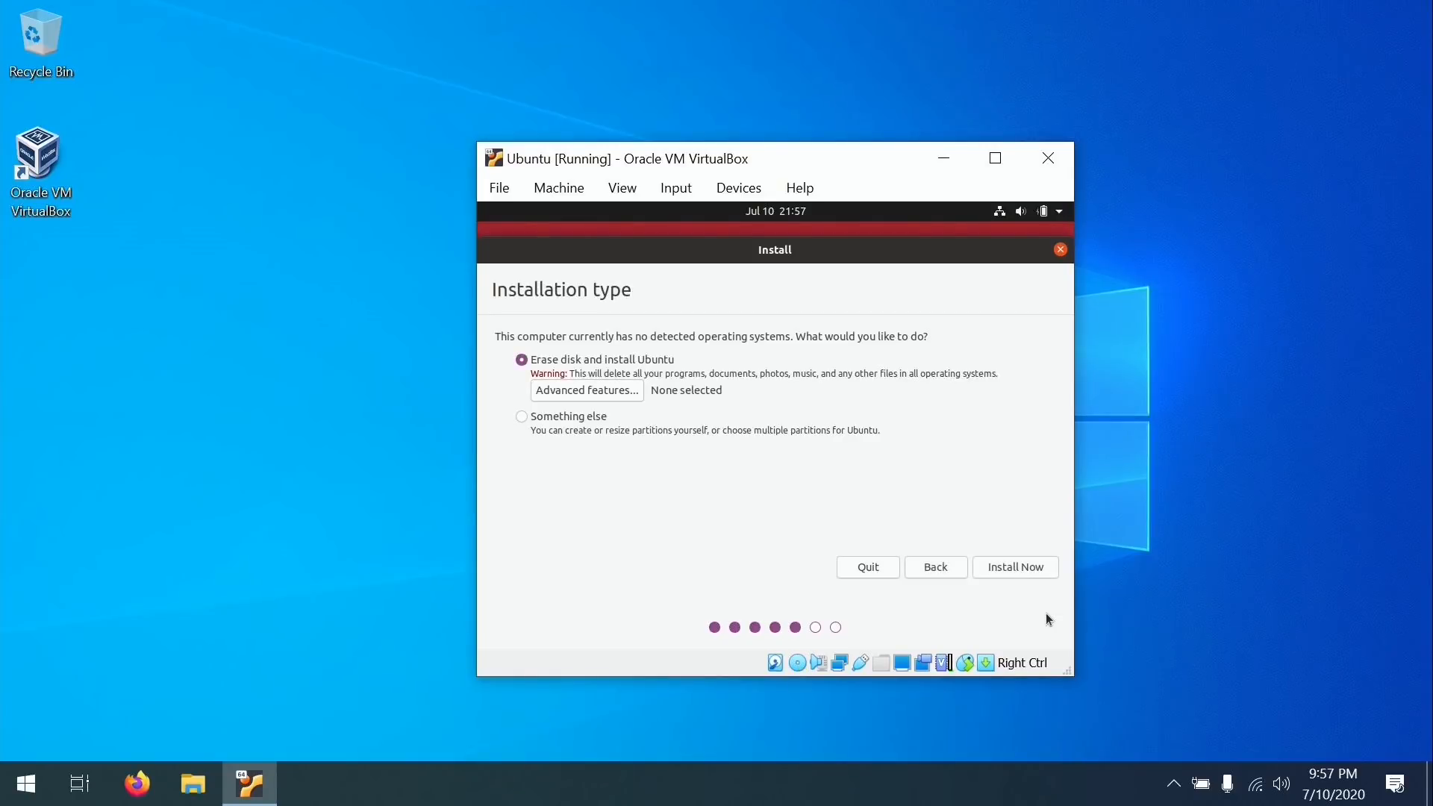
Install with the whole disk erased, confirm the partition changes, and set the time zone to Detroit.
left_click(1032, 571)
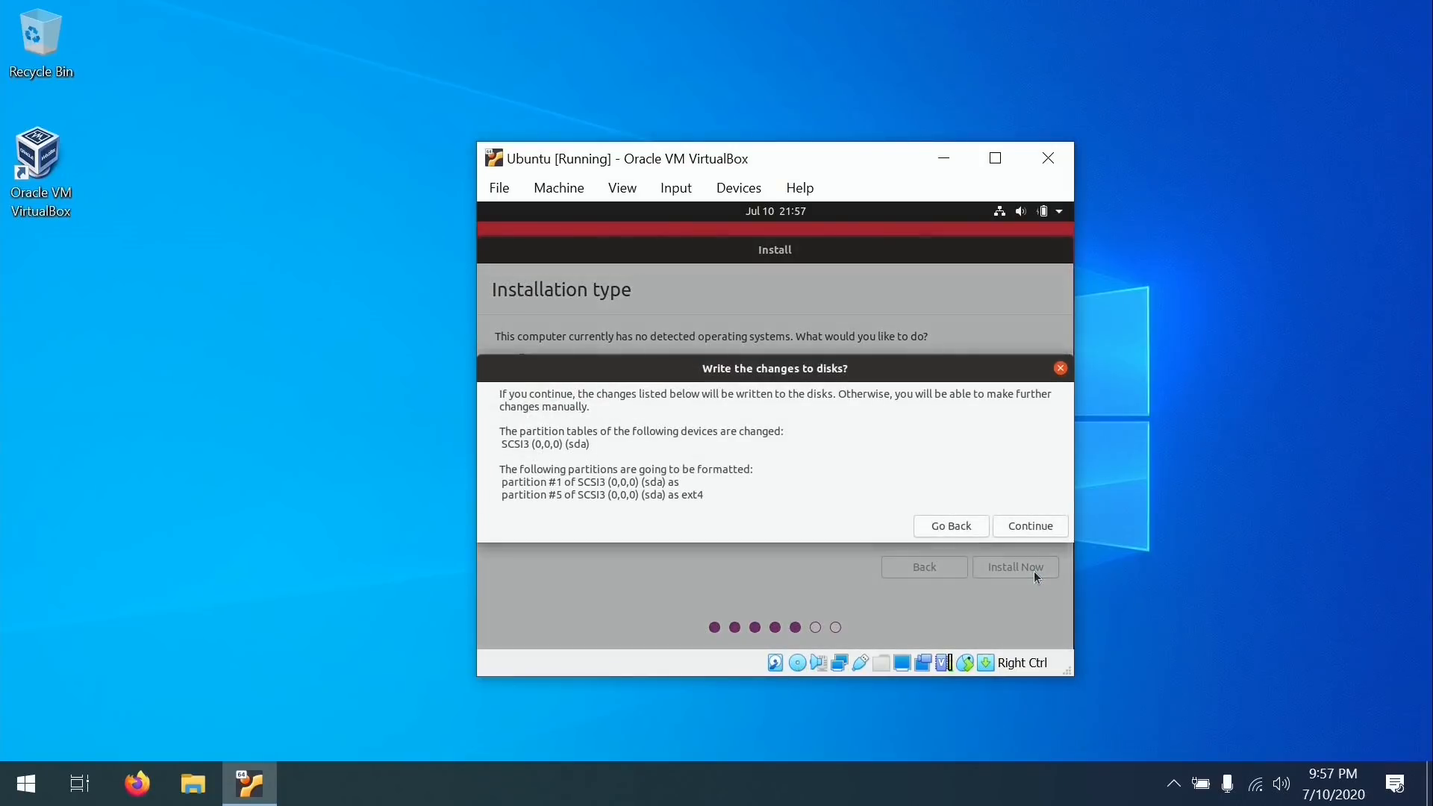
left_click(1024, 527)
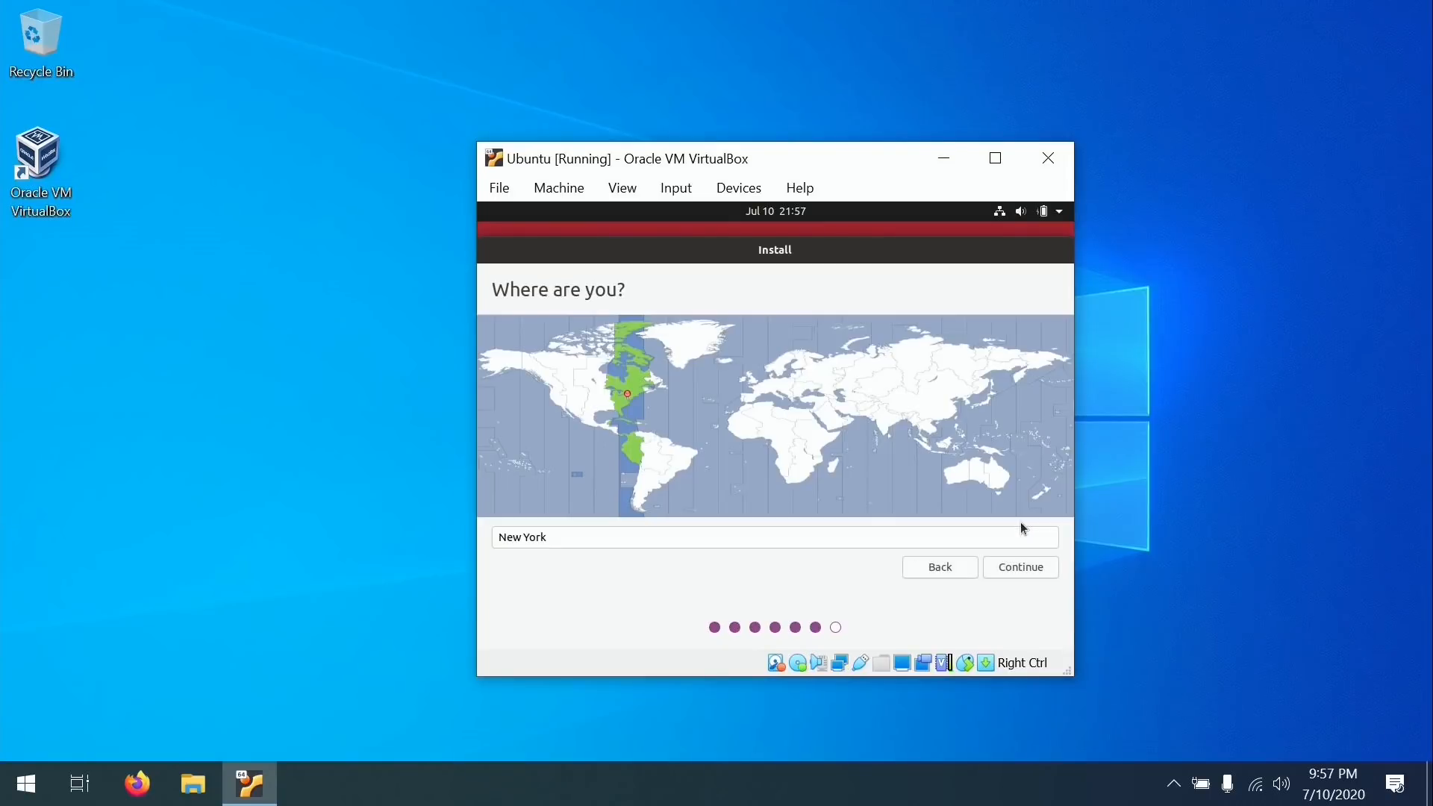
left_click(620, 394)
left_click(619, 392)
left_click(615, 389)
left_click(1000, 569)
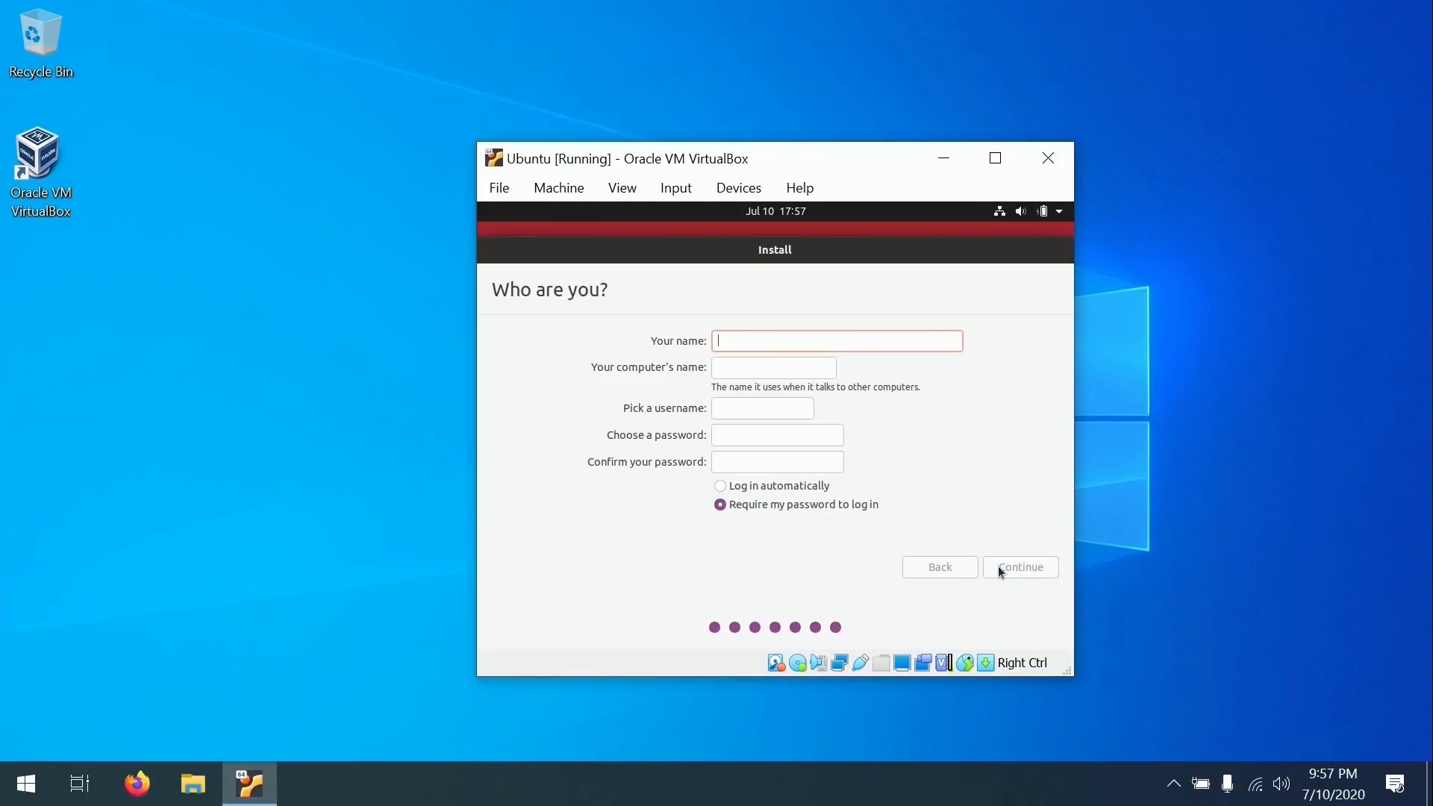
Create the user account with the user's name, computer name 'ubuntu' and a password.
type("jay")
key("Tab")
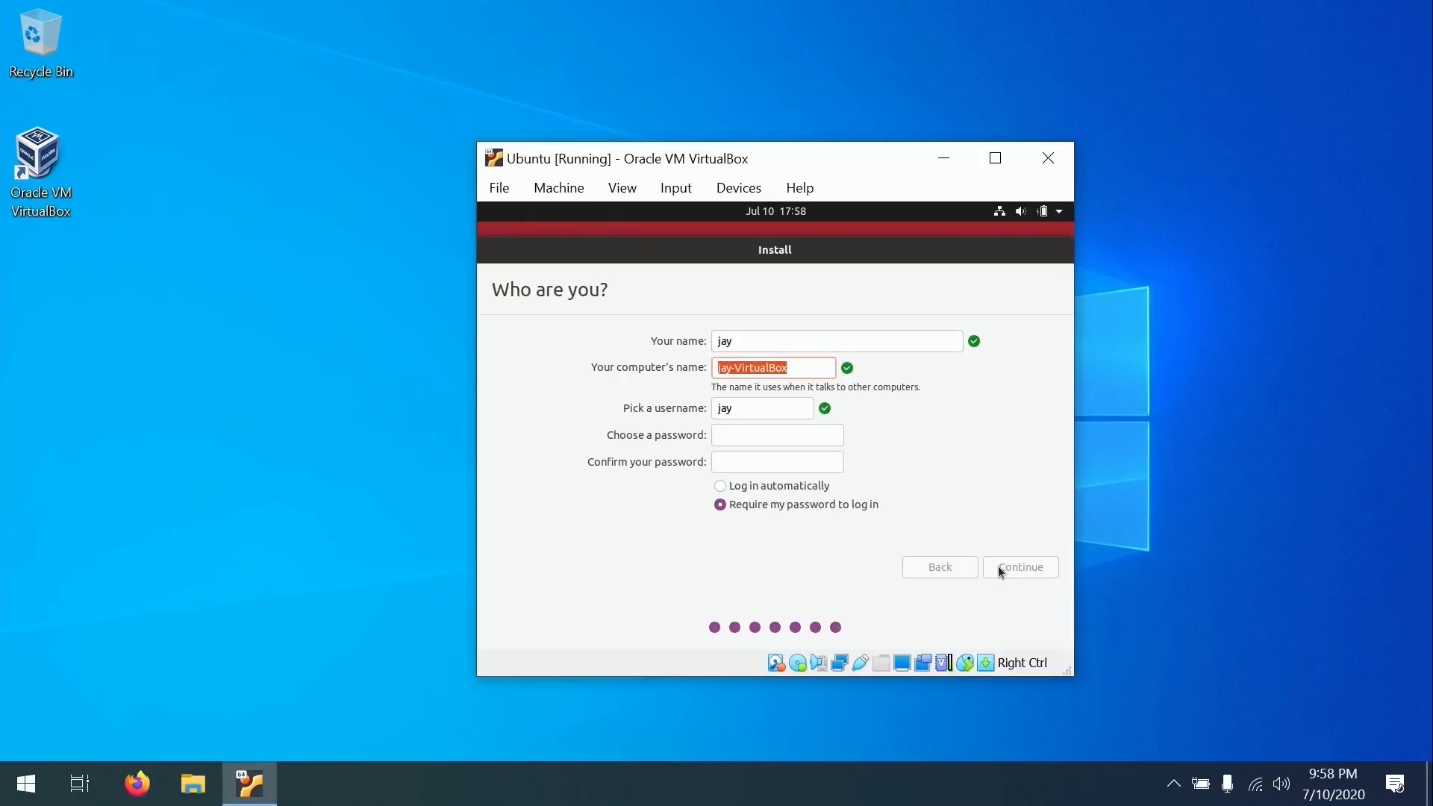
type("ubuntu")
key("Tab")
key("Tab")
type("123456")
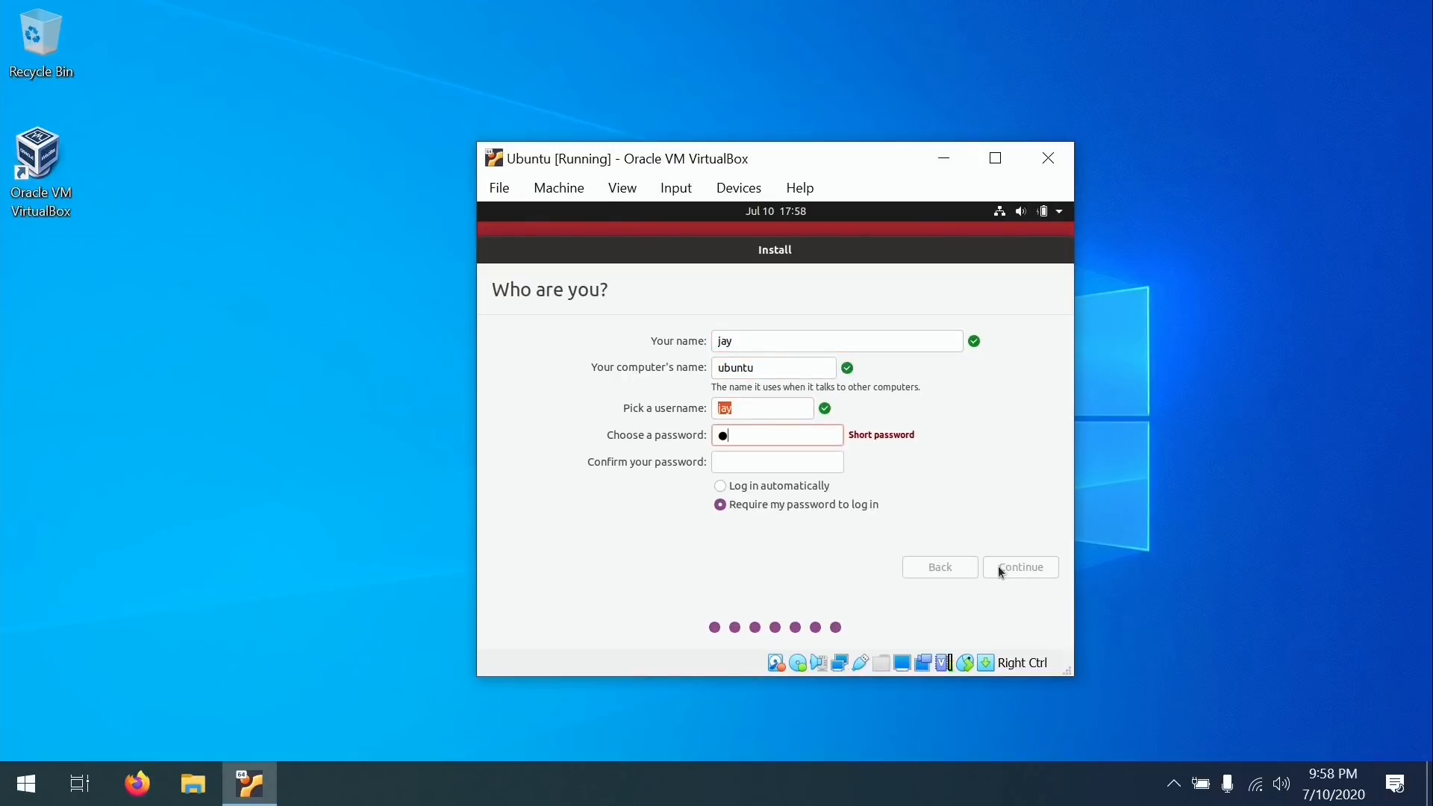
type("789")
key("Tab")
type("12345678")
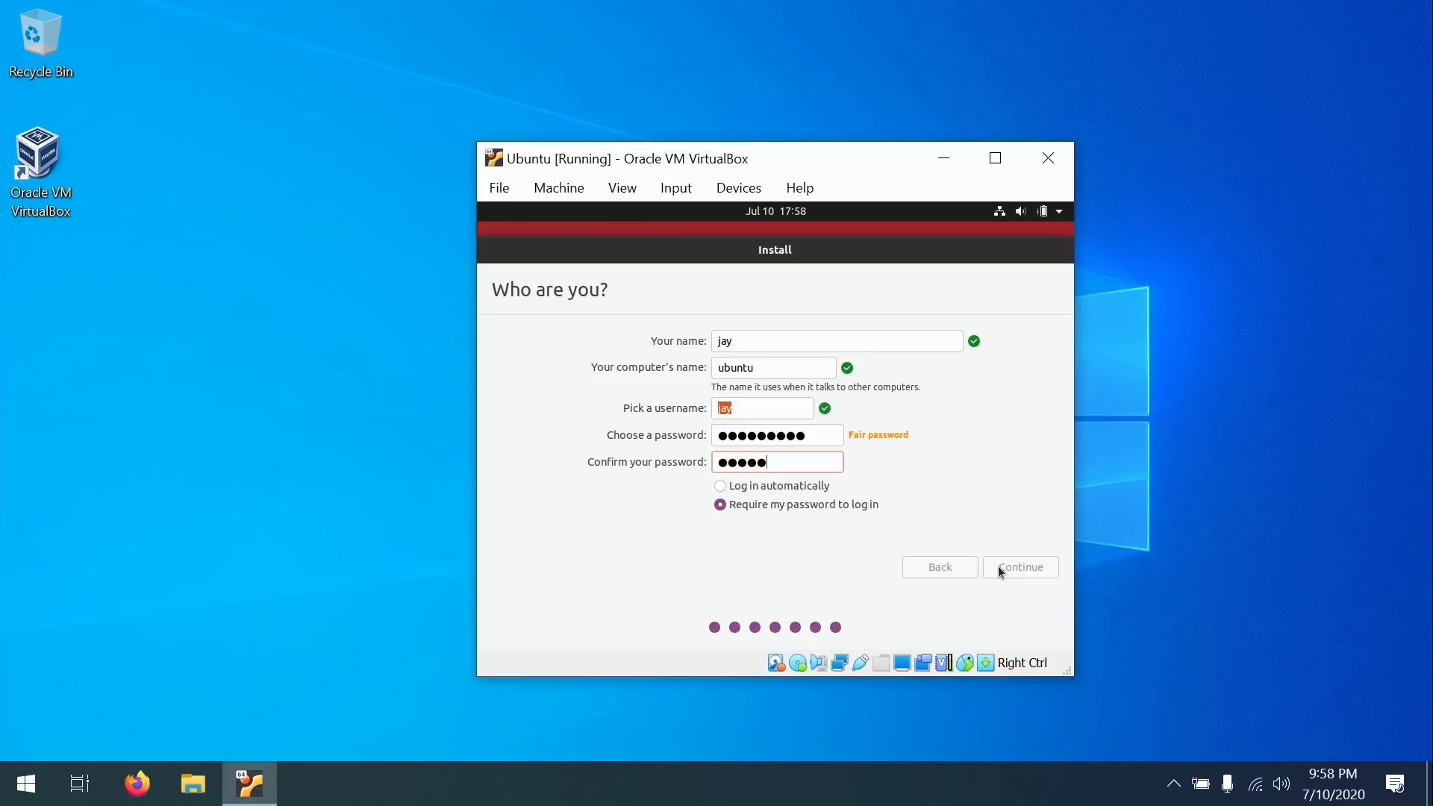
type("9")
left_click(998, 567)
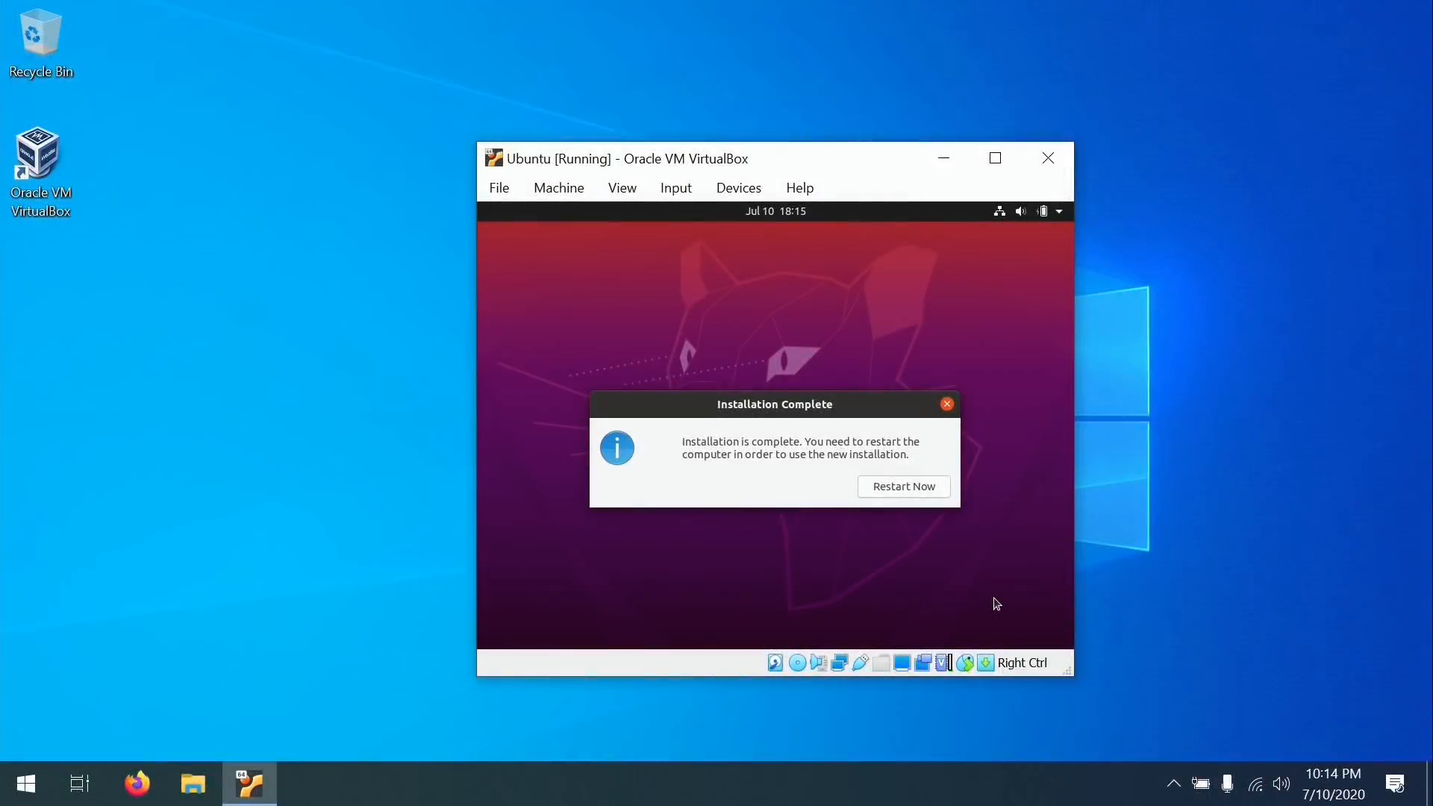
Restart into the new Ubuntu installation and log in with the user's password.
left_click(929, 490)
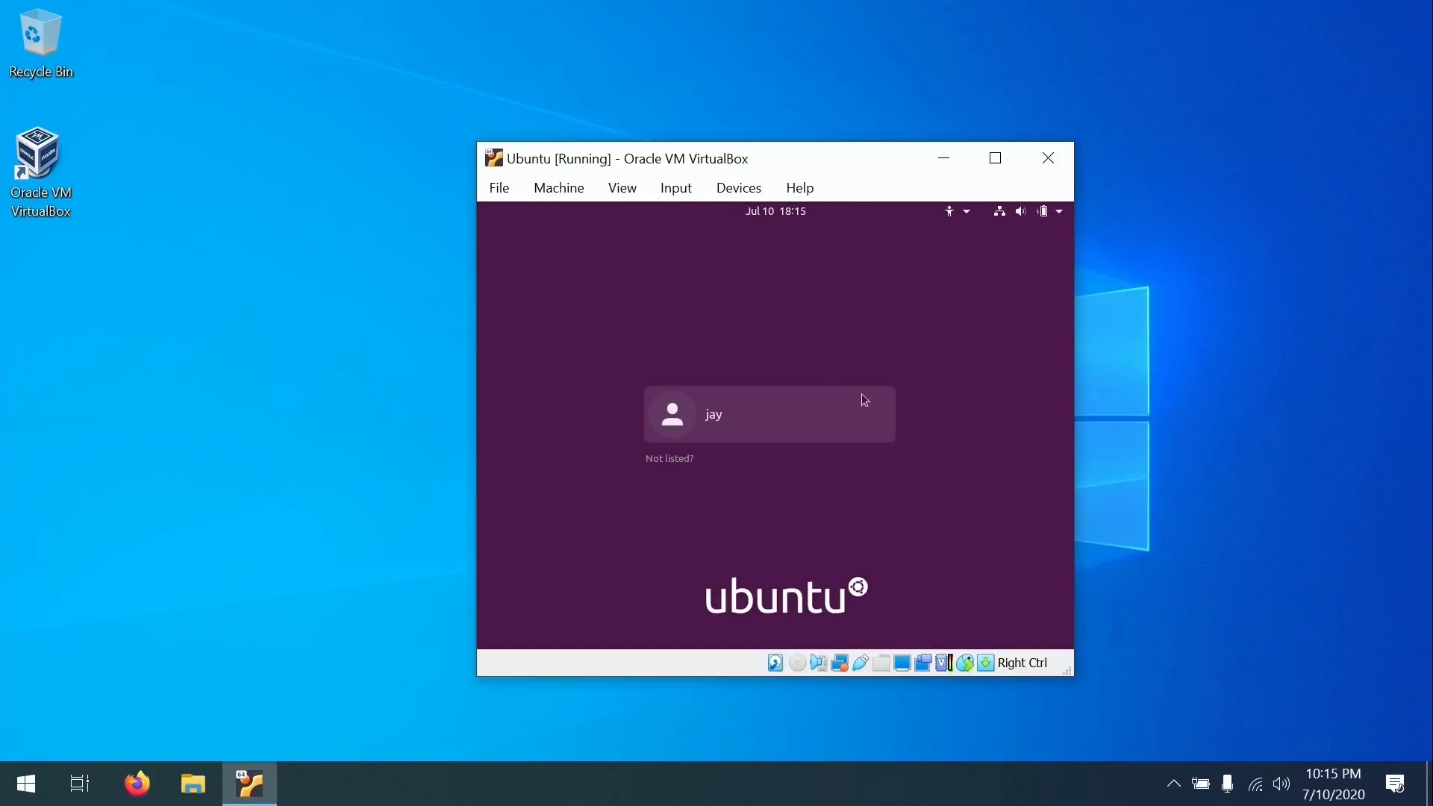
left_click(776, 406)
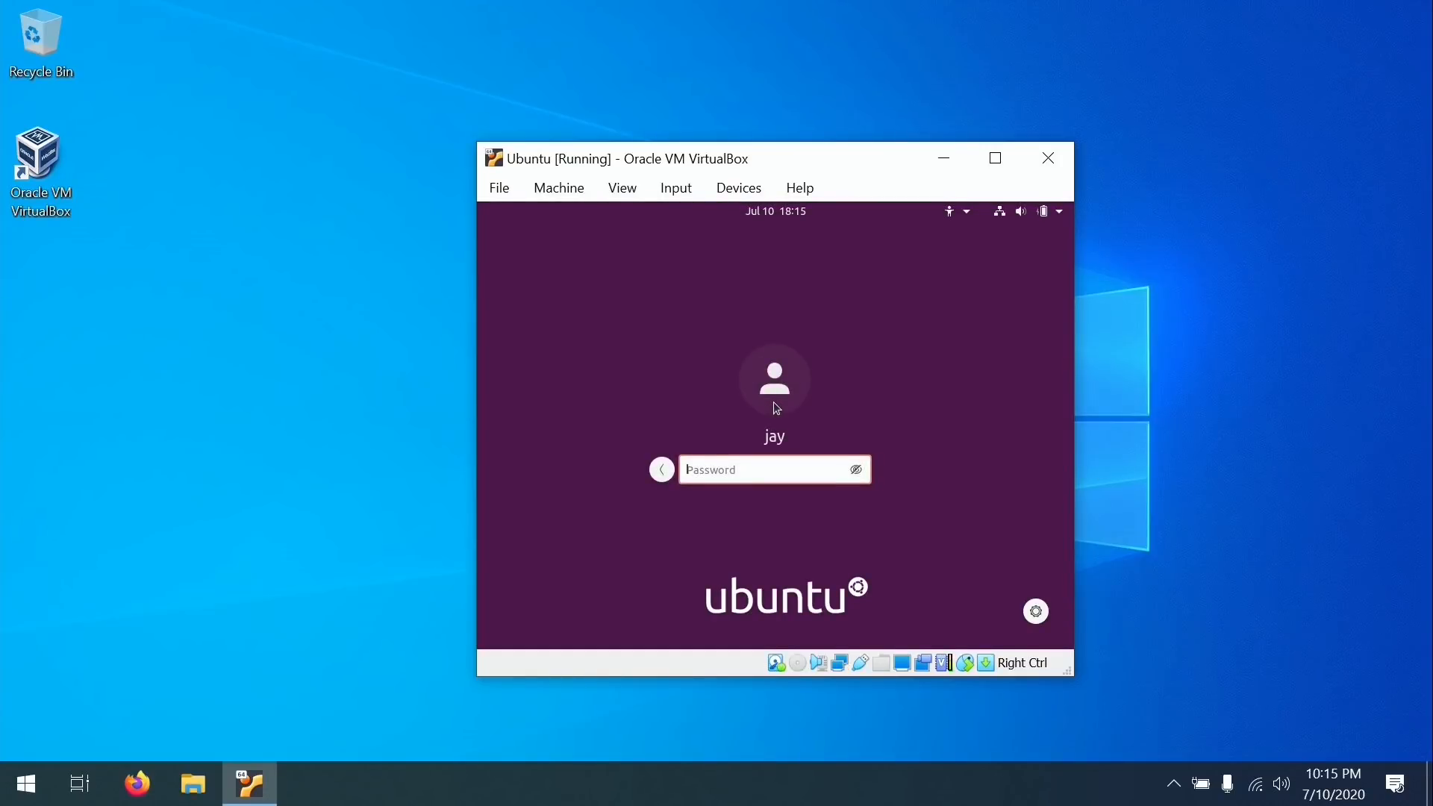
type("**********")
key("Return")
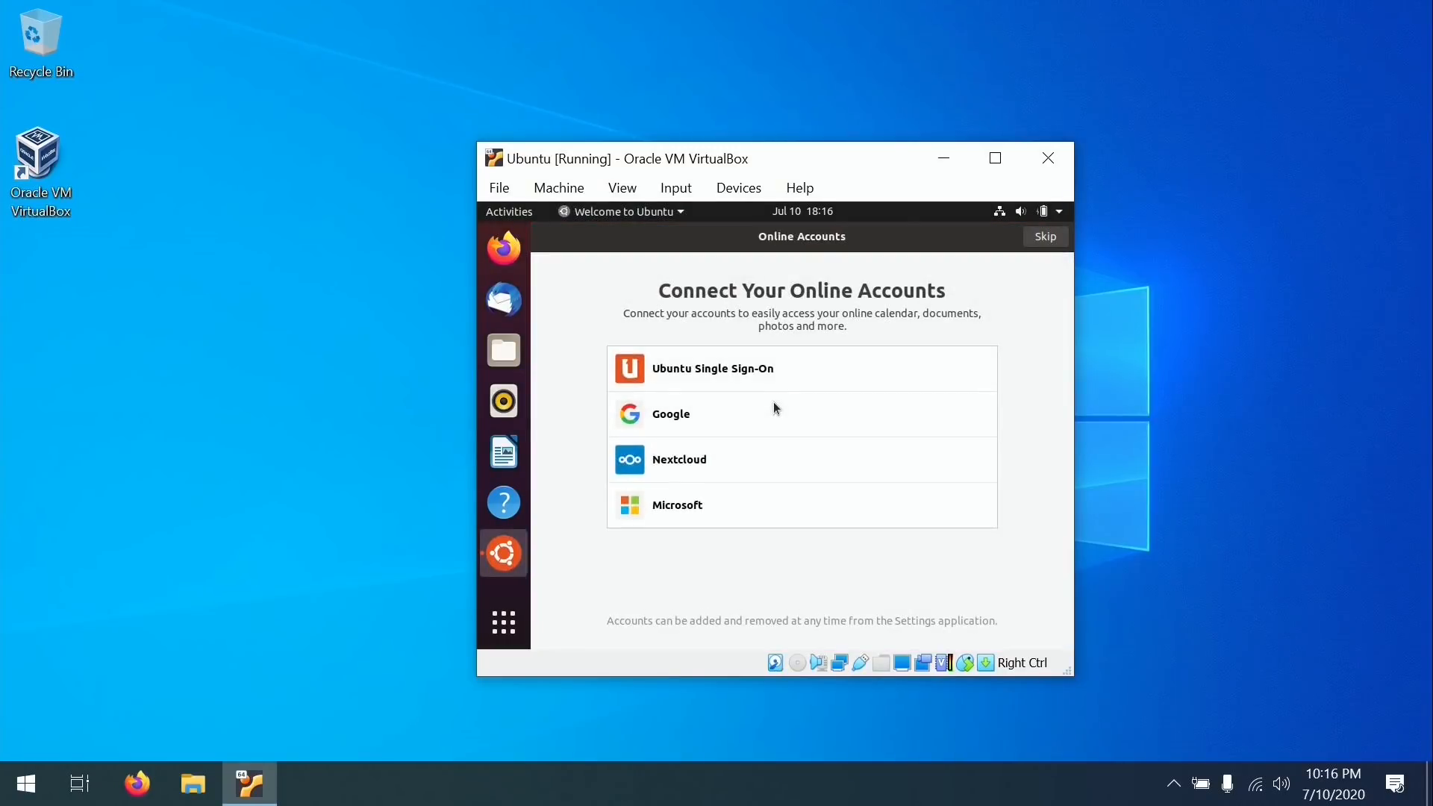
Skip online accounts and step through Livepatch, Help improve Ubuntu and privacy pages to finish the welcome tour.
left_click(1044, 237)
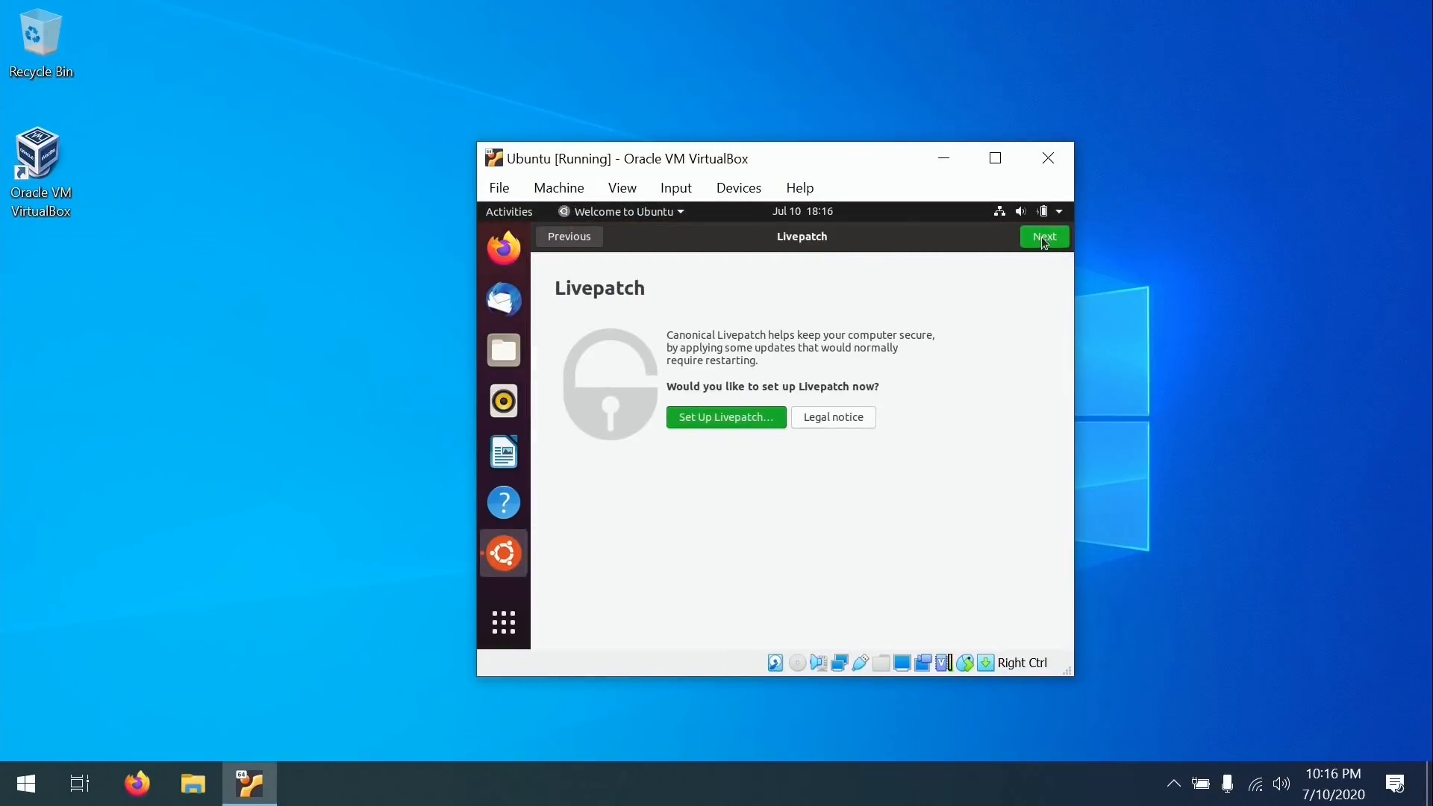
left_click(1044, 238)
left_click(1043, 238)
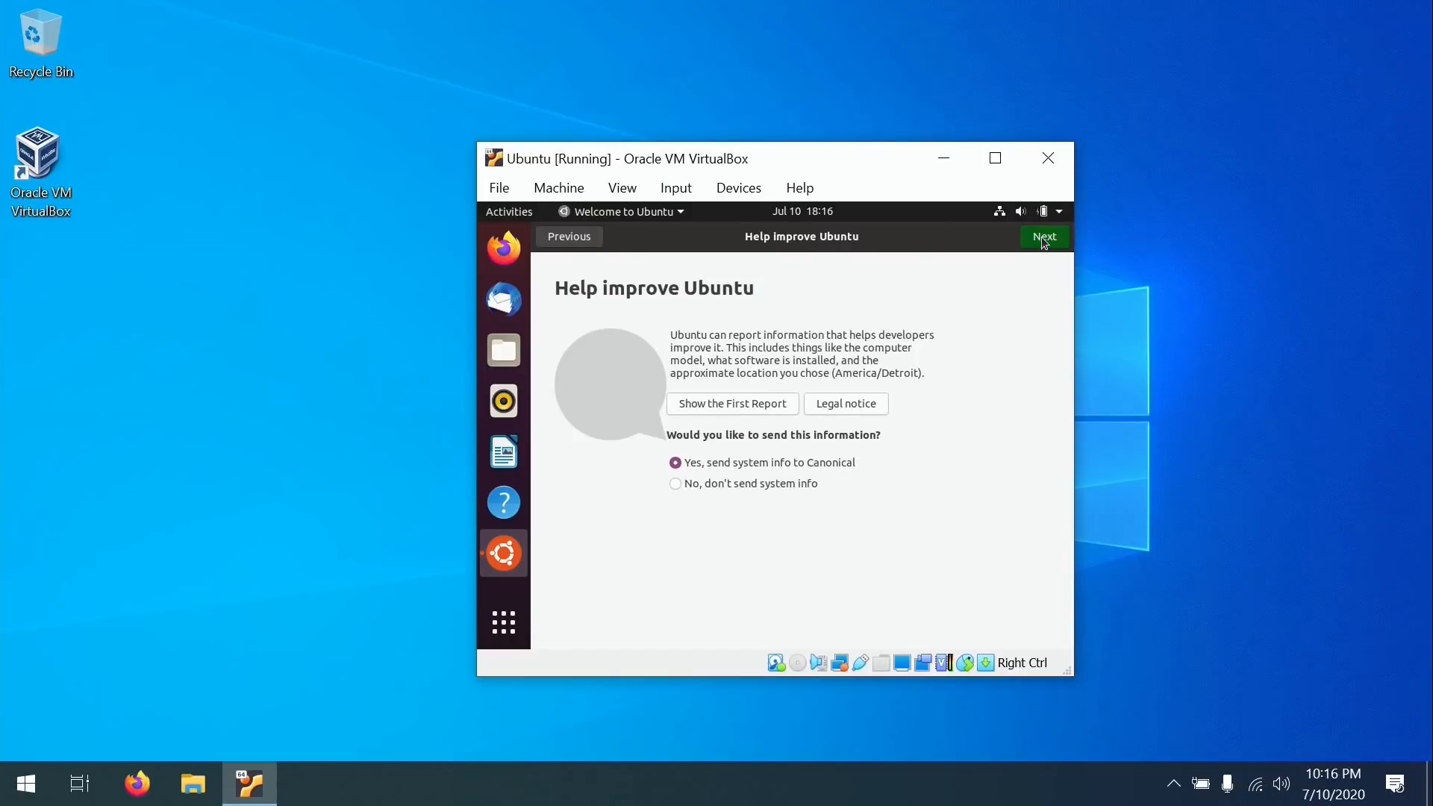
left_click(1044, 238)
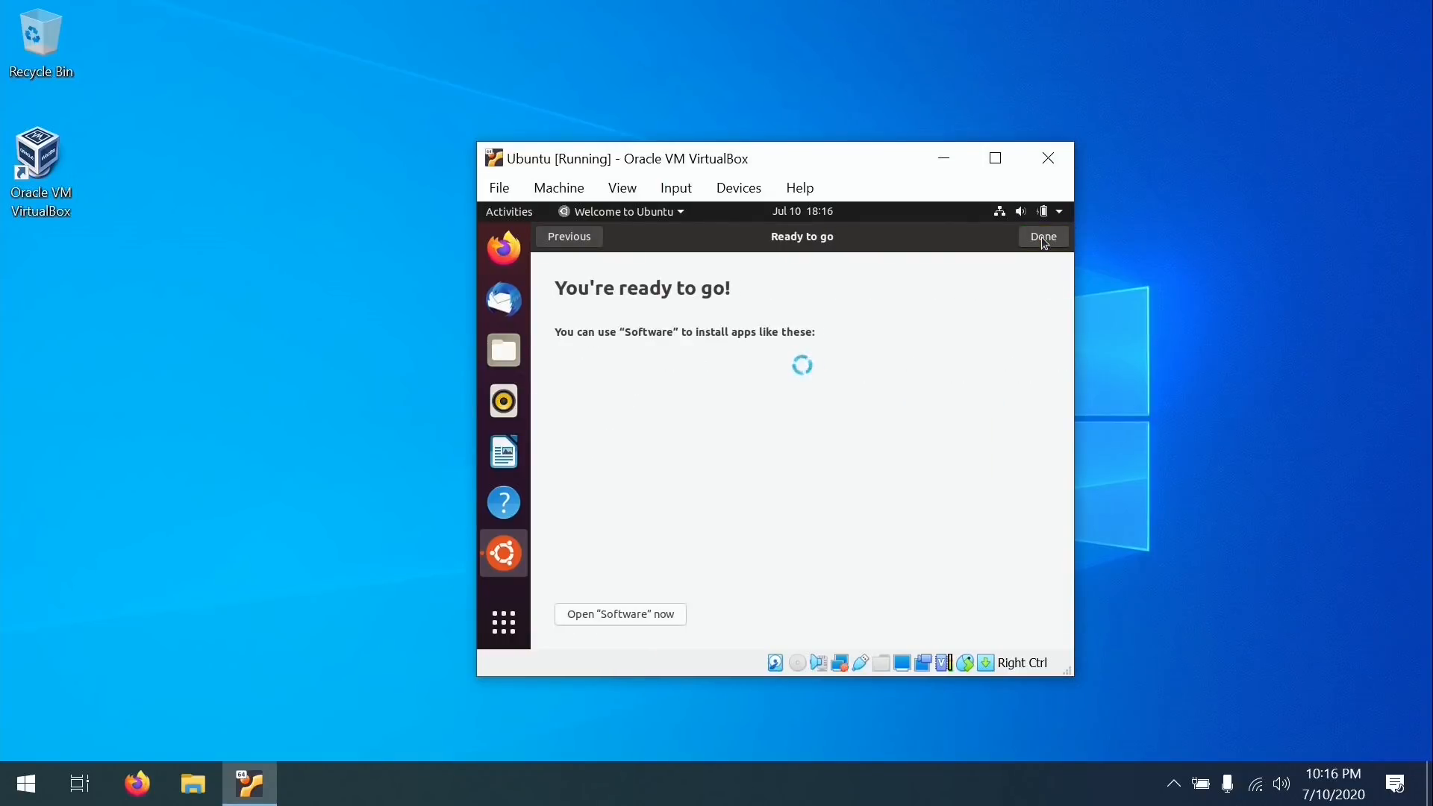
left_click(1044, 237)
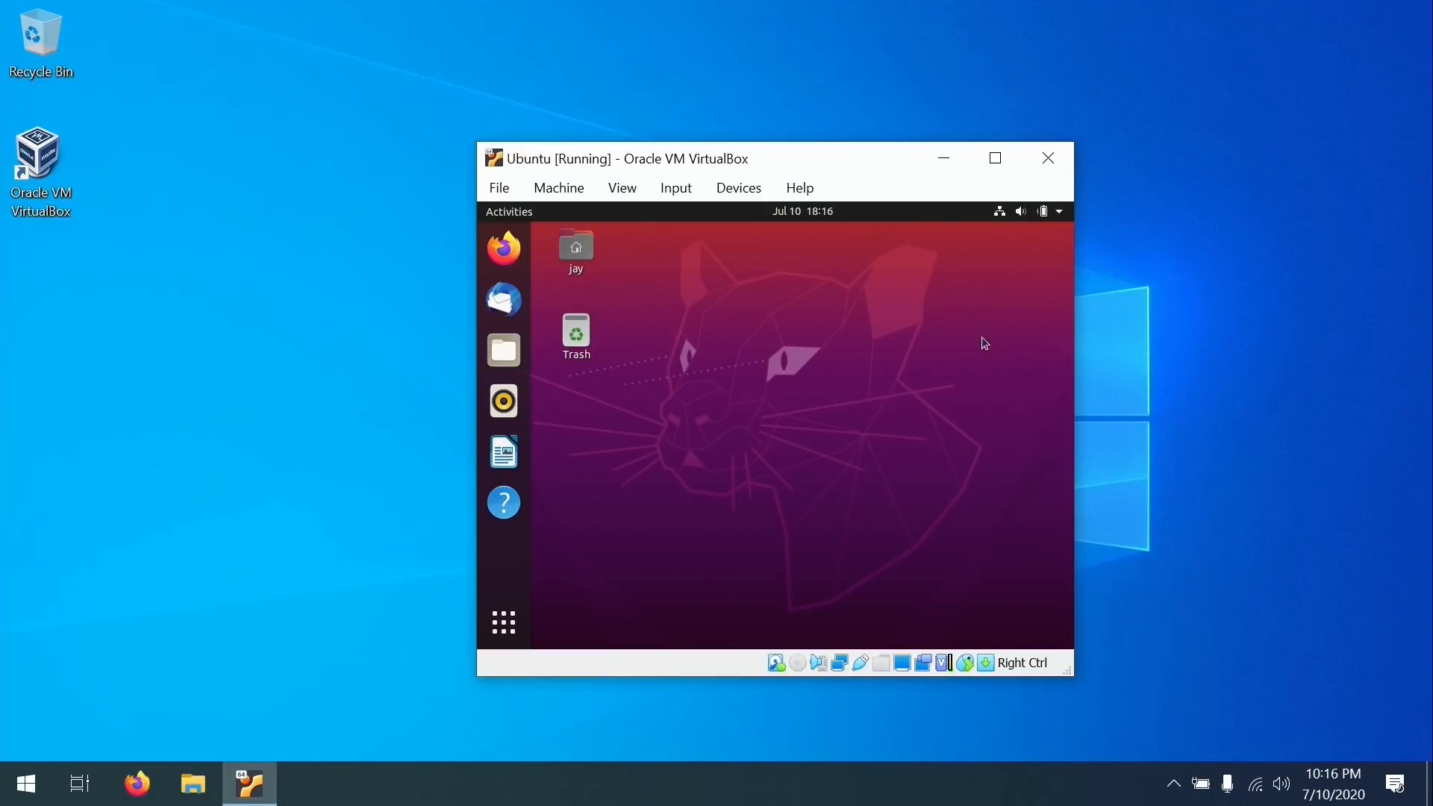
Move the VM window left and enlarge it up and to the right.
left_click_drag(902, 163, 767, 172)
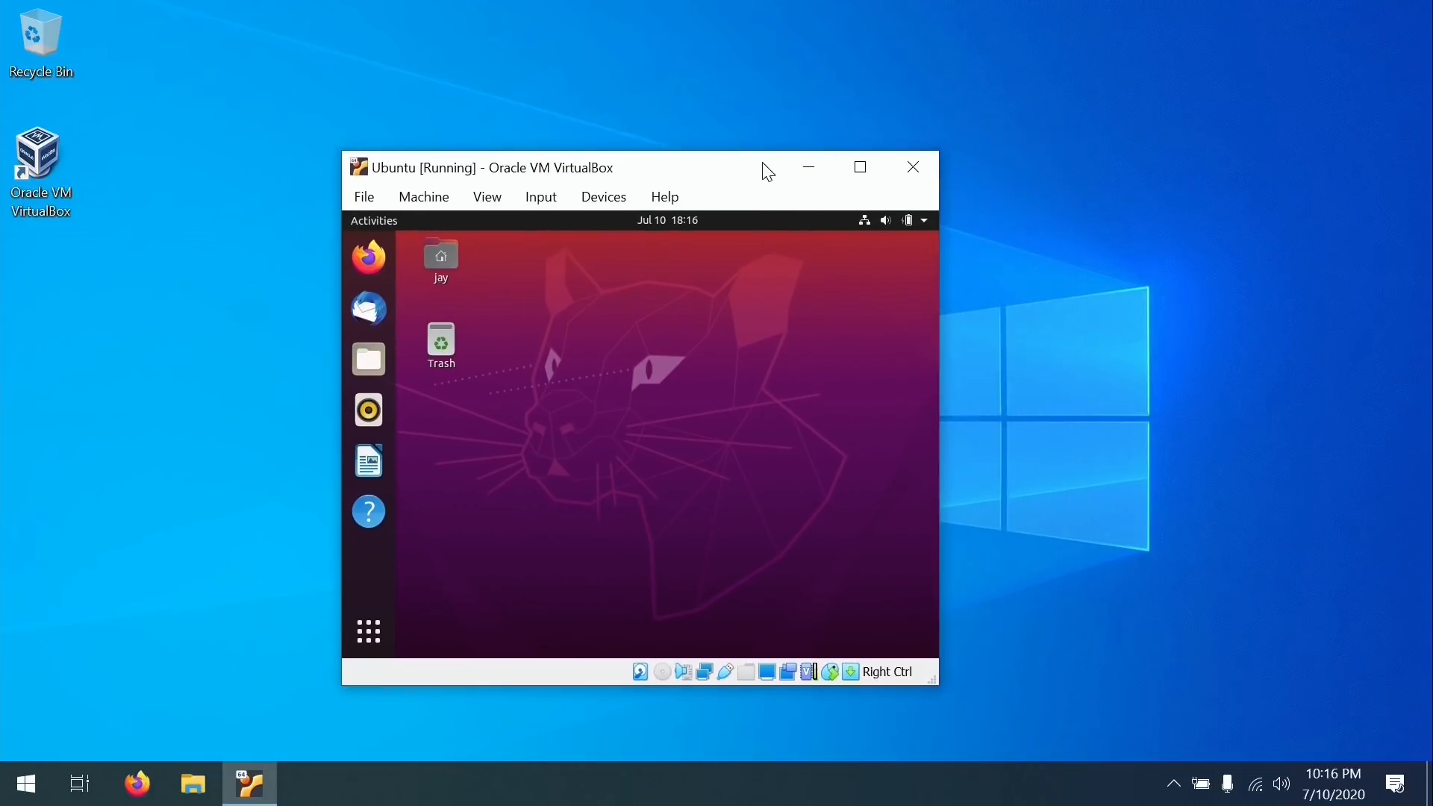
left_click(939, 150)
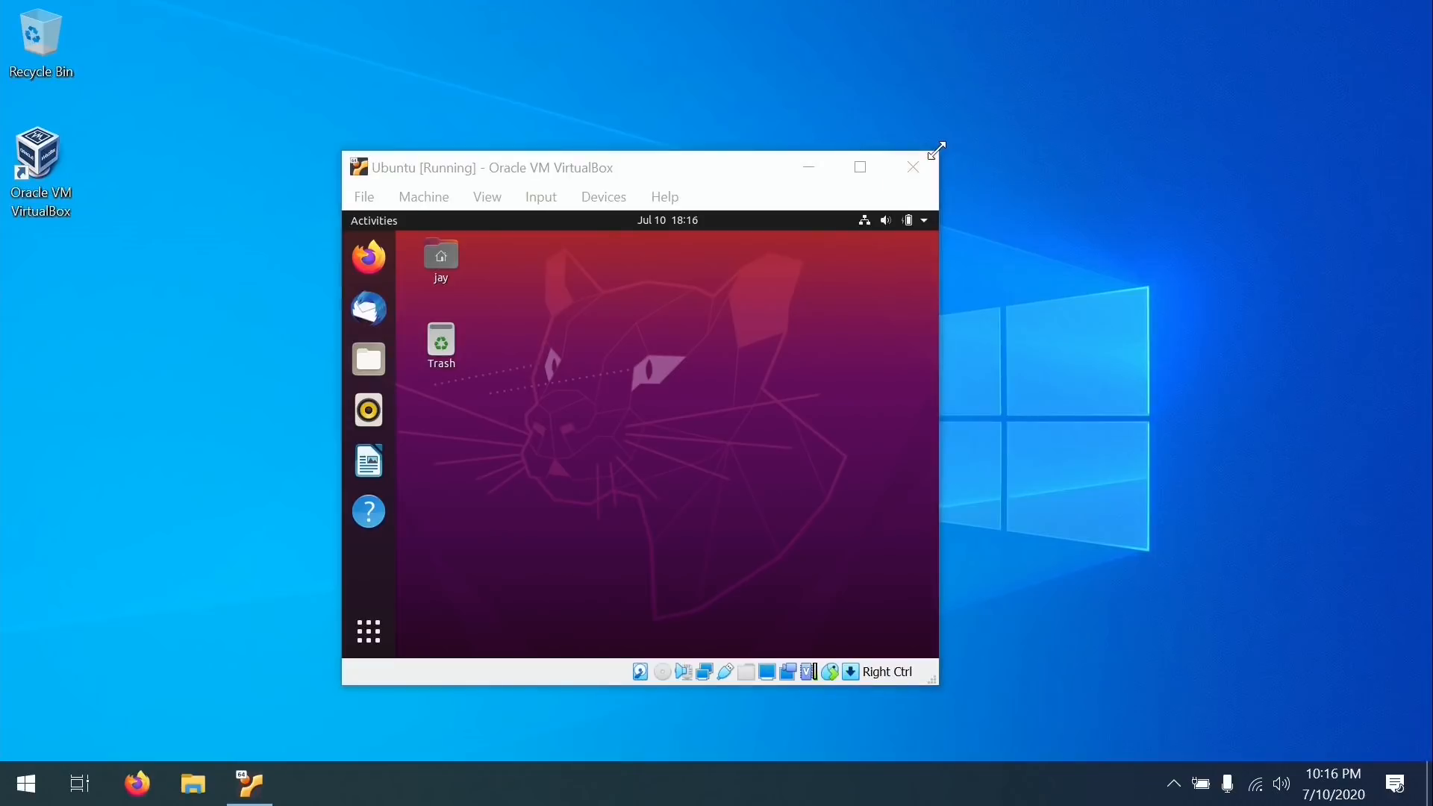
left_click_drag(939, 151, 1167, 30)
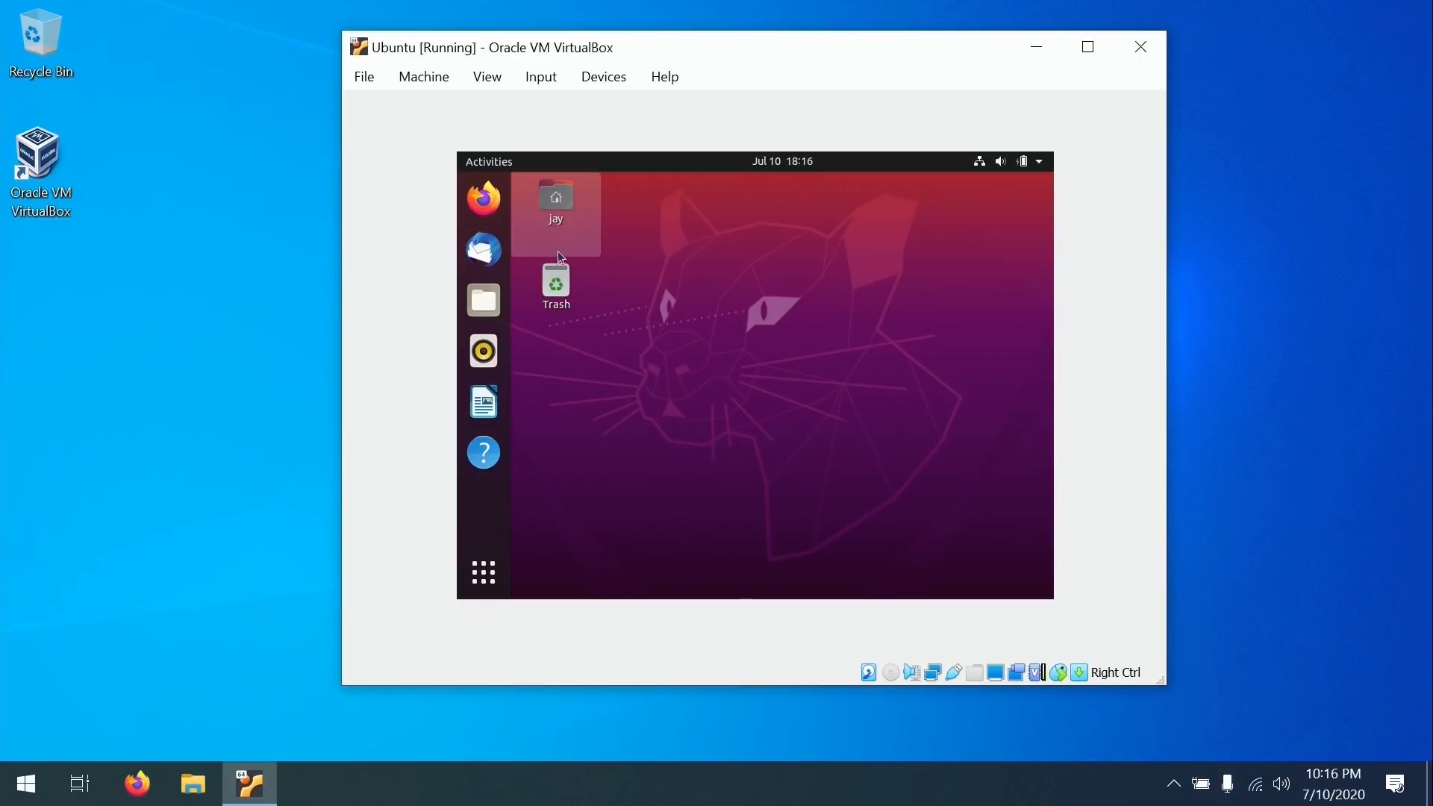
Launch Terminal via the 'ter' search, enlarge its text, and run sudo apt update.
left_click(501, 161)
type("ter")
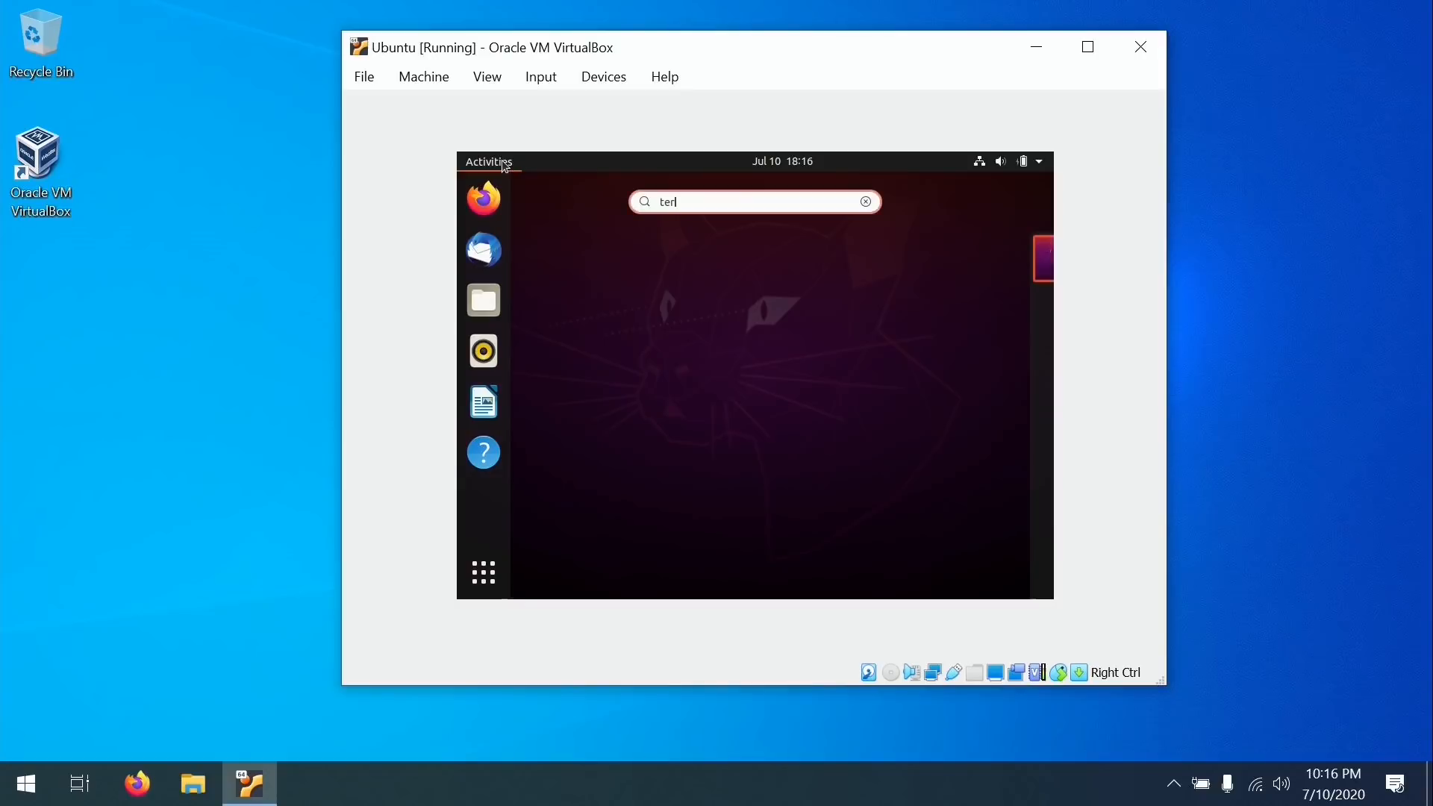
left_click(742, 264)
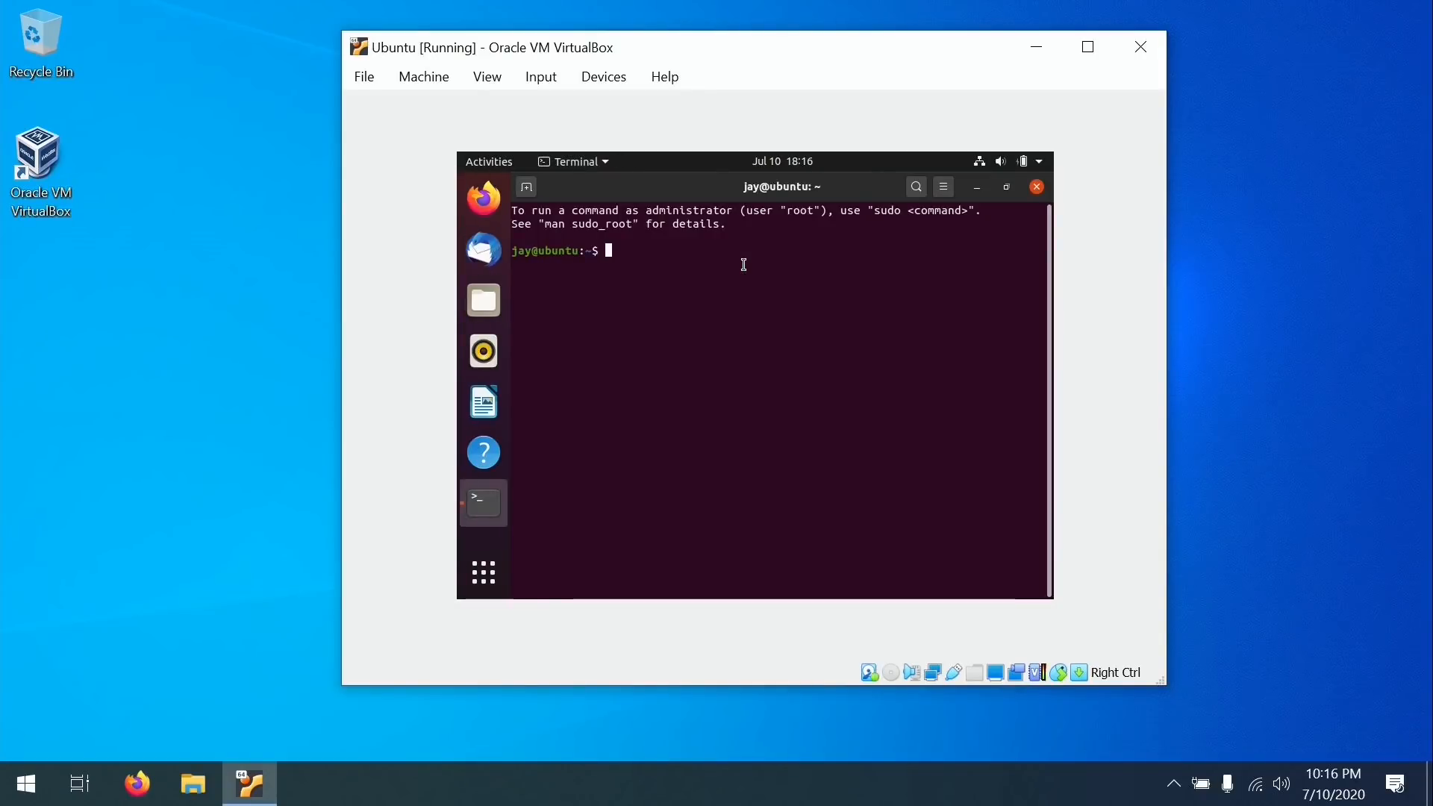
key("ctrl+plus")
key("ctrl+plus")
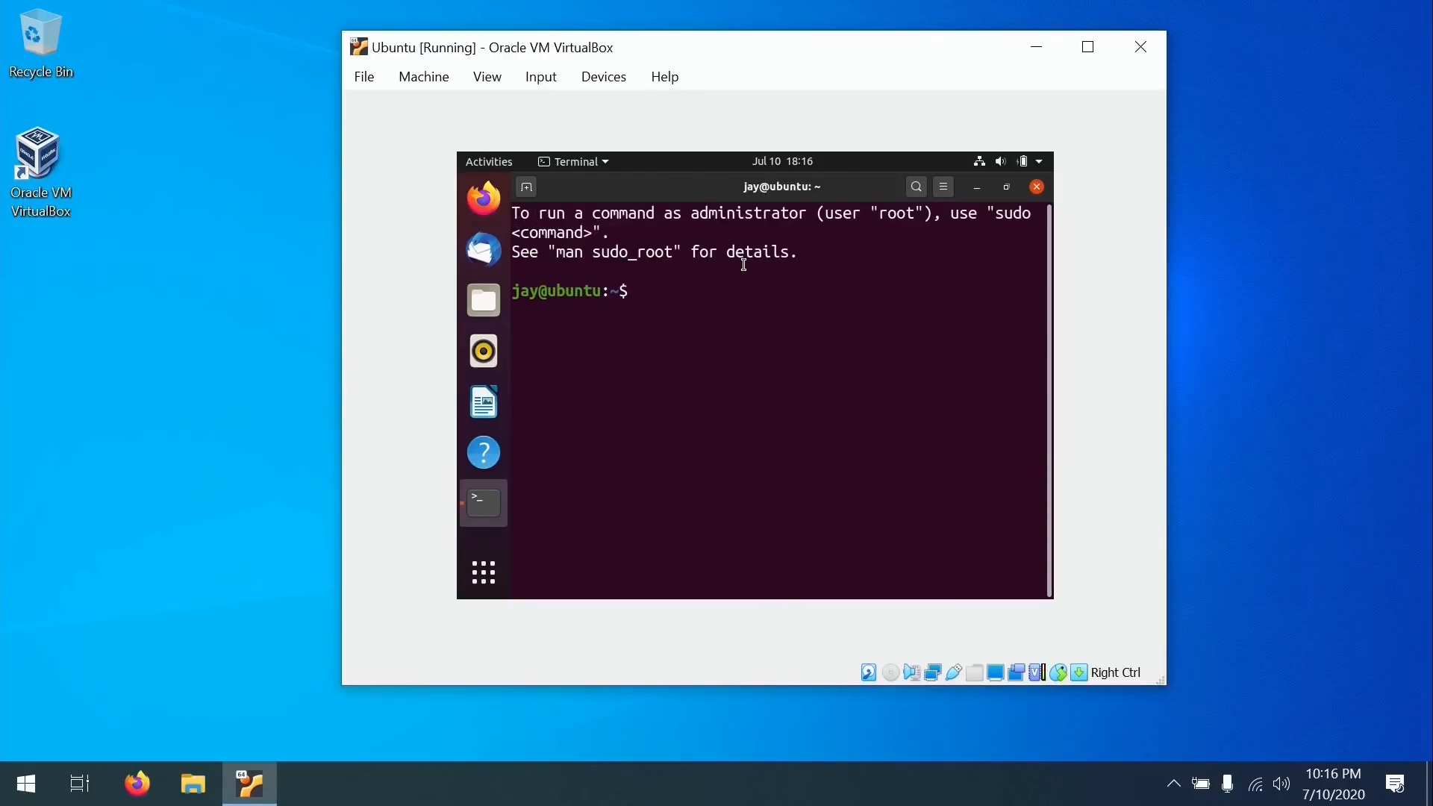
type("sudo apt update")
key("Return")
key("Return")
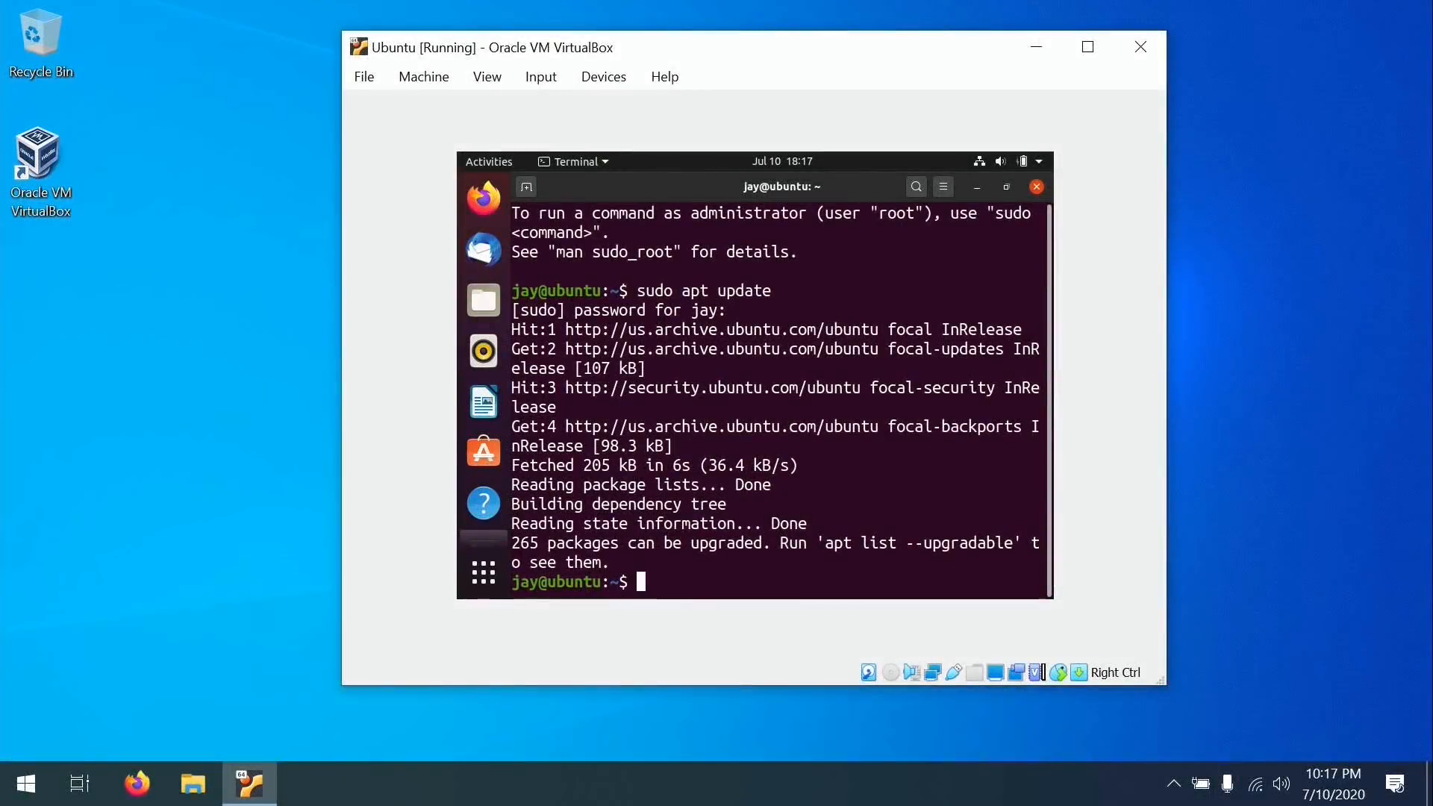
Clear the terminal and apt install virtualbox-guest-dkms and virtualbox-guest-x11, accepting the new packages.
key("ctrl+l")
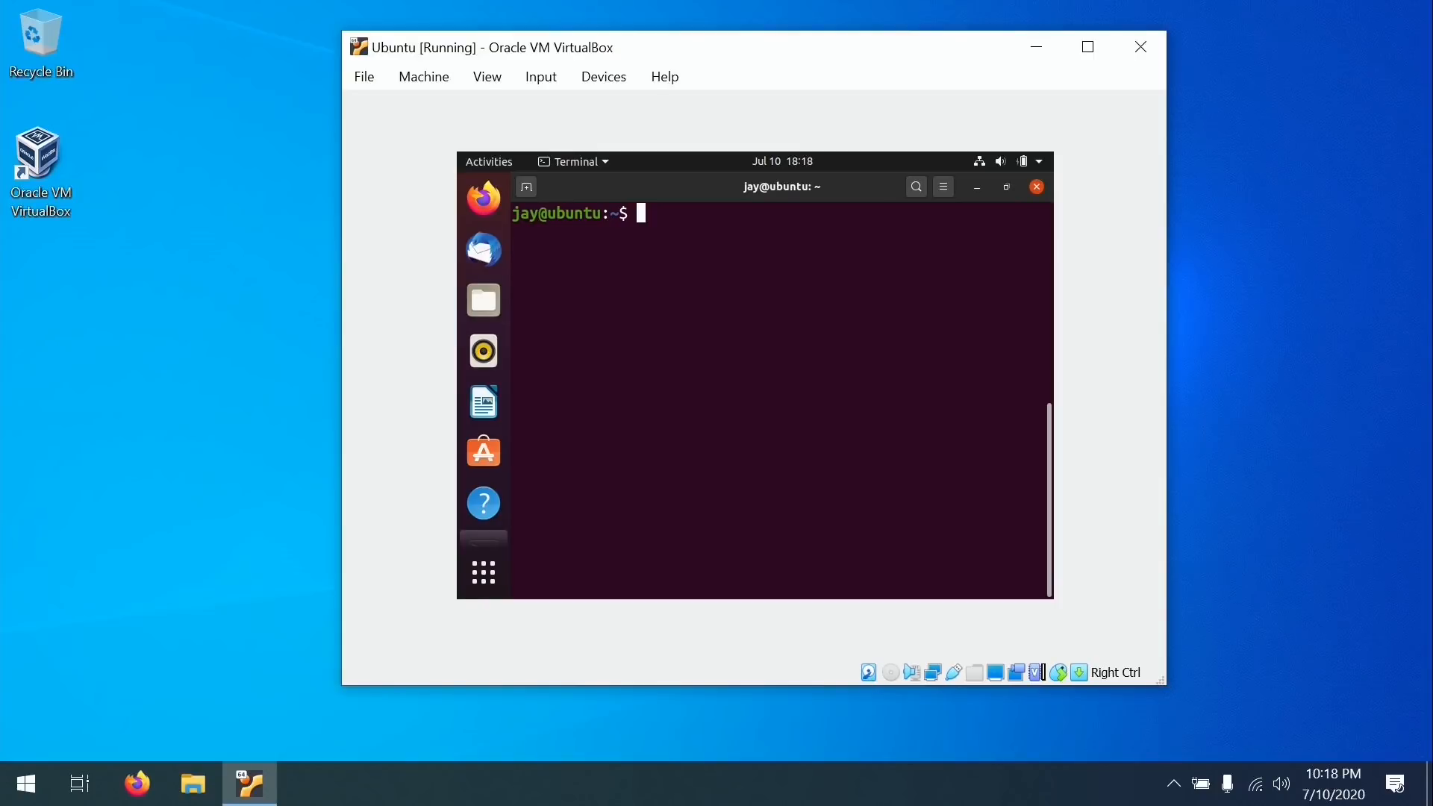
type("sudo apt insta")
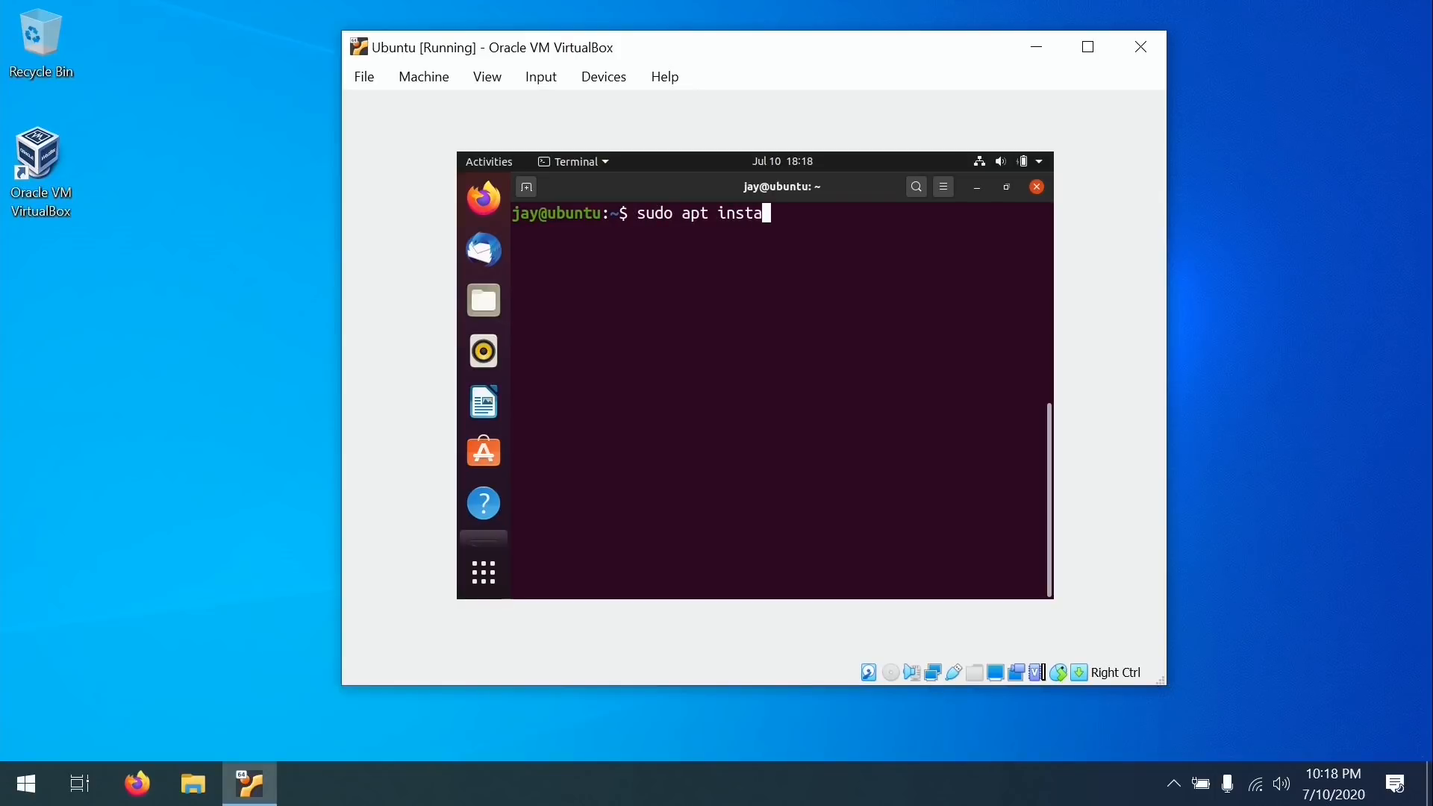
type("ll virtualbox-guest-dk")
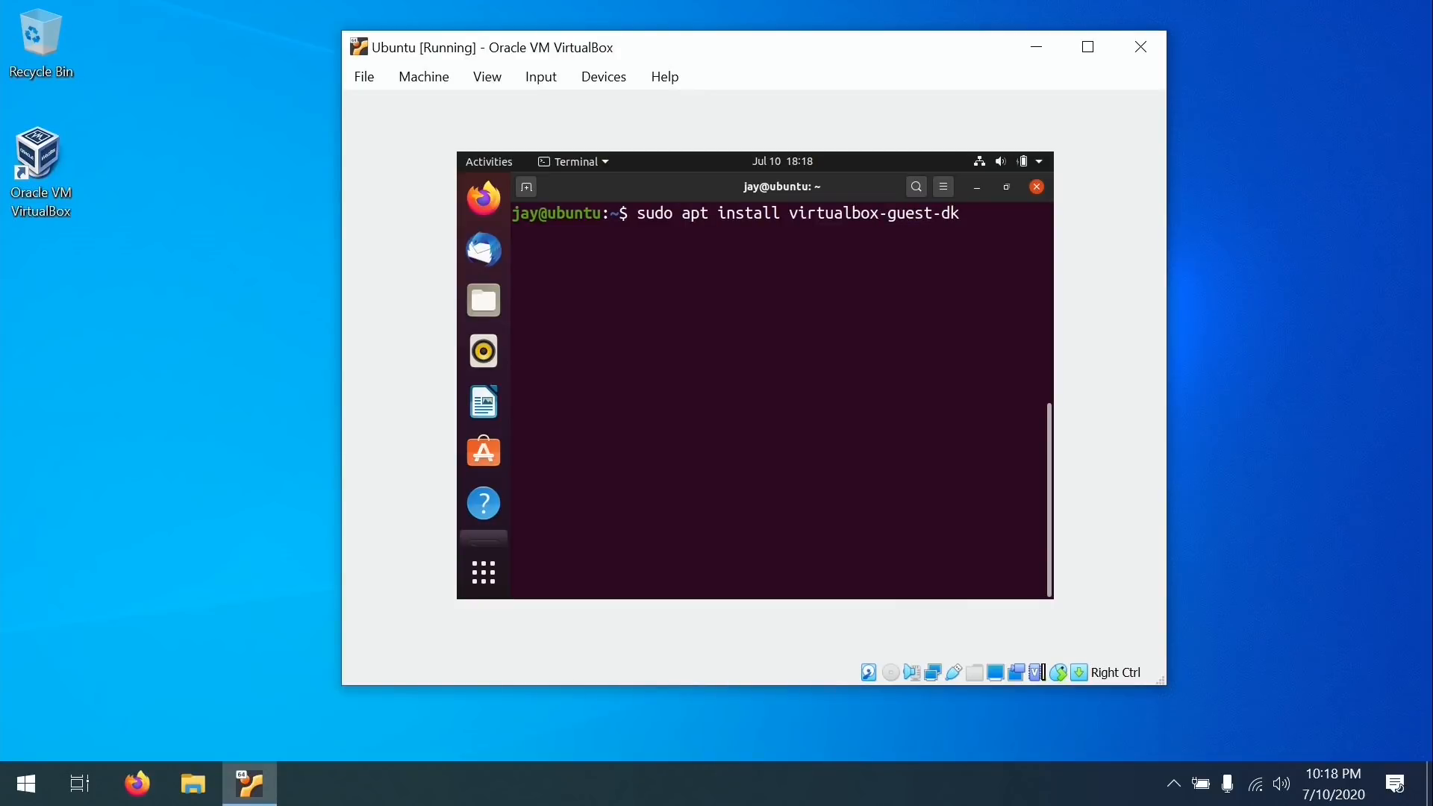
type("ms virtualbox")
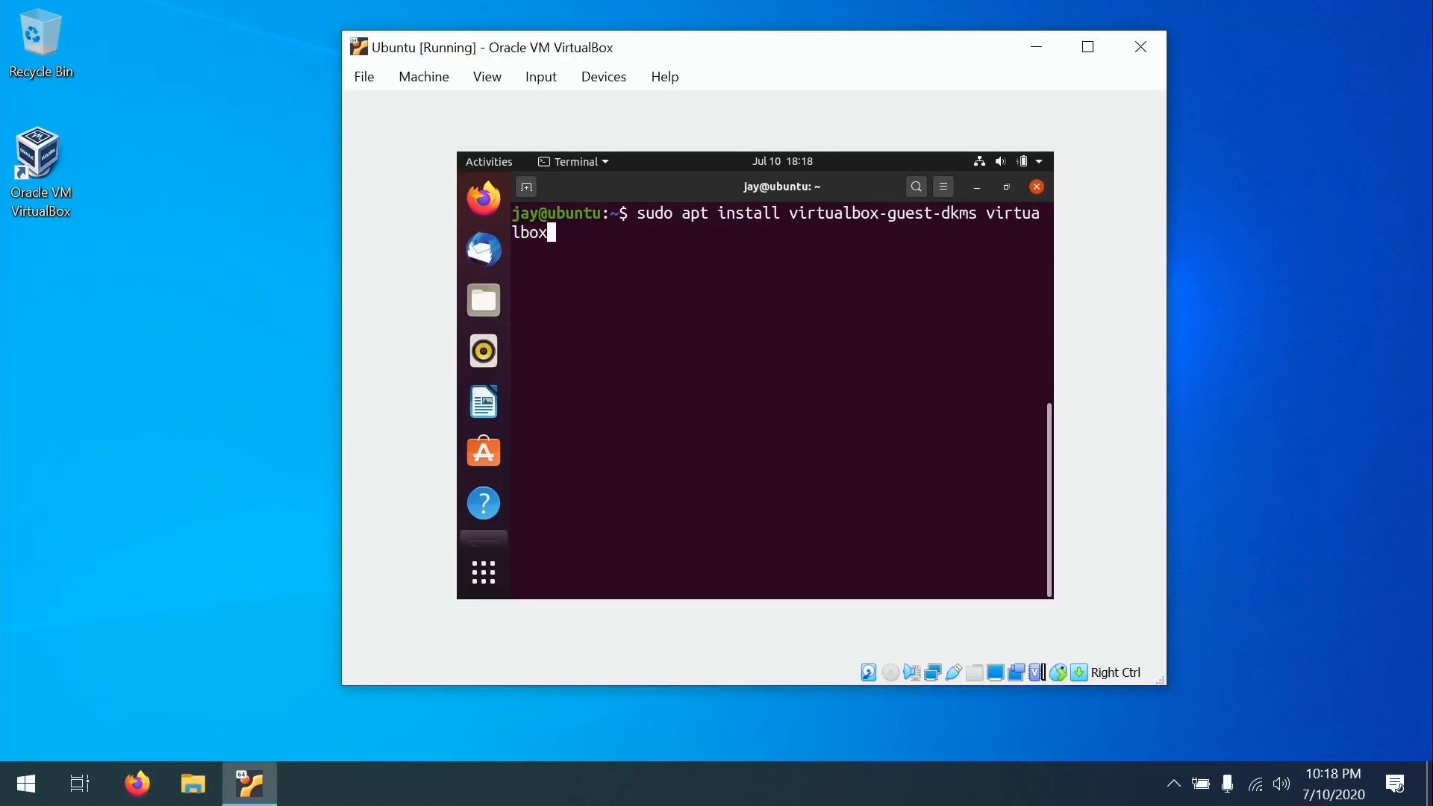
type("-guest-x11")
key("Return")
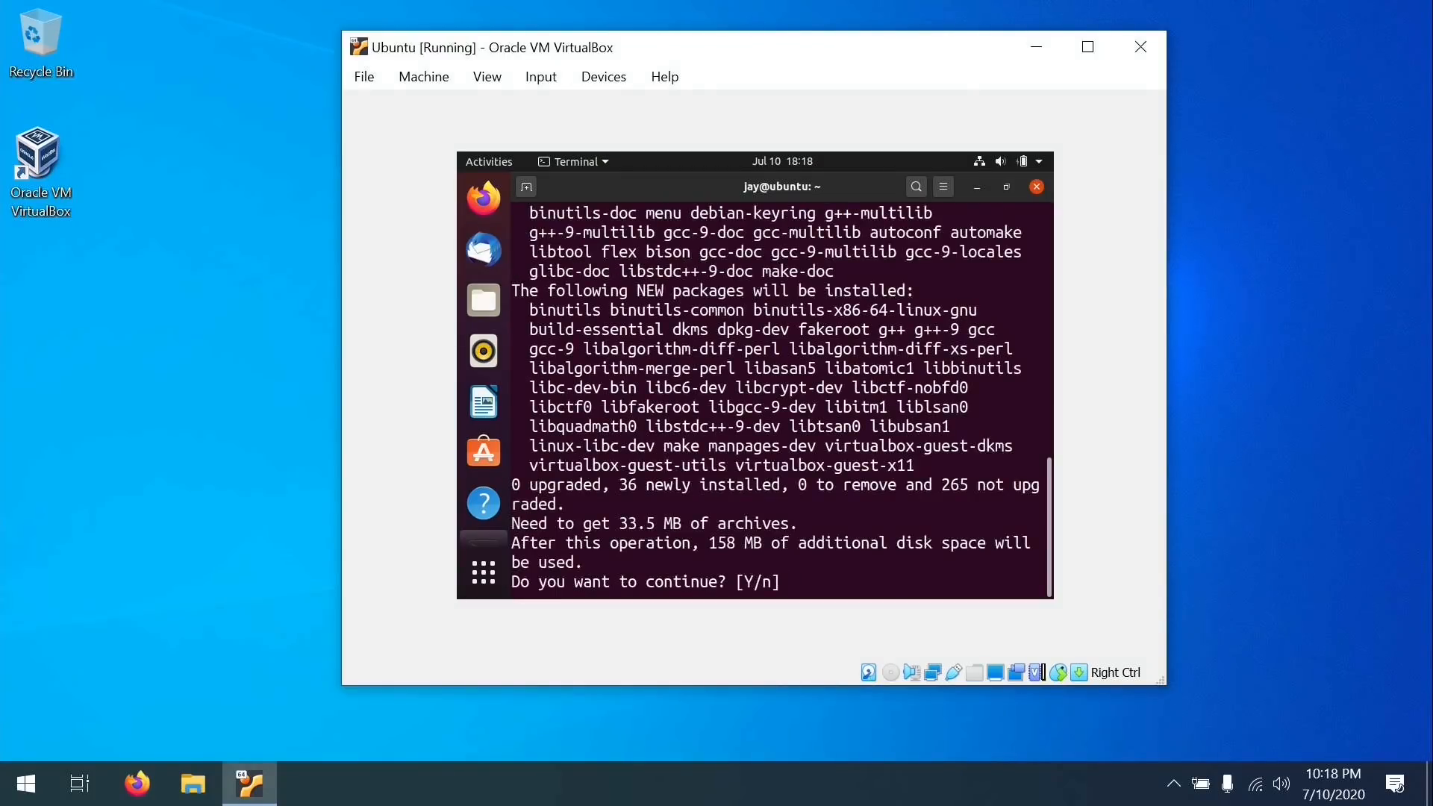
key("Return")
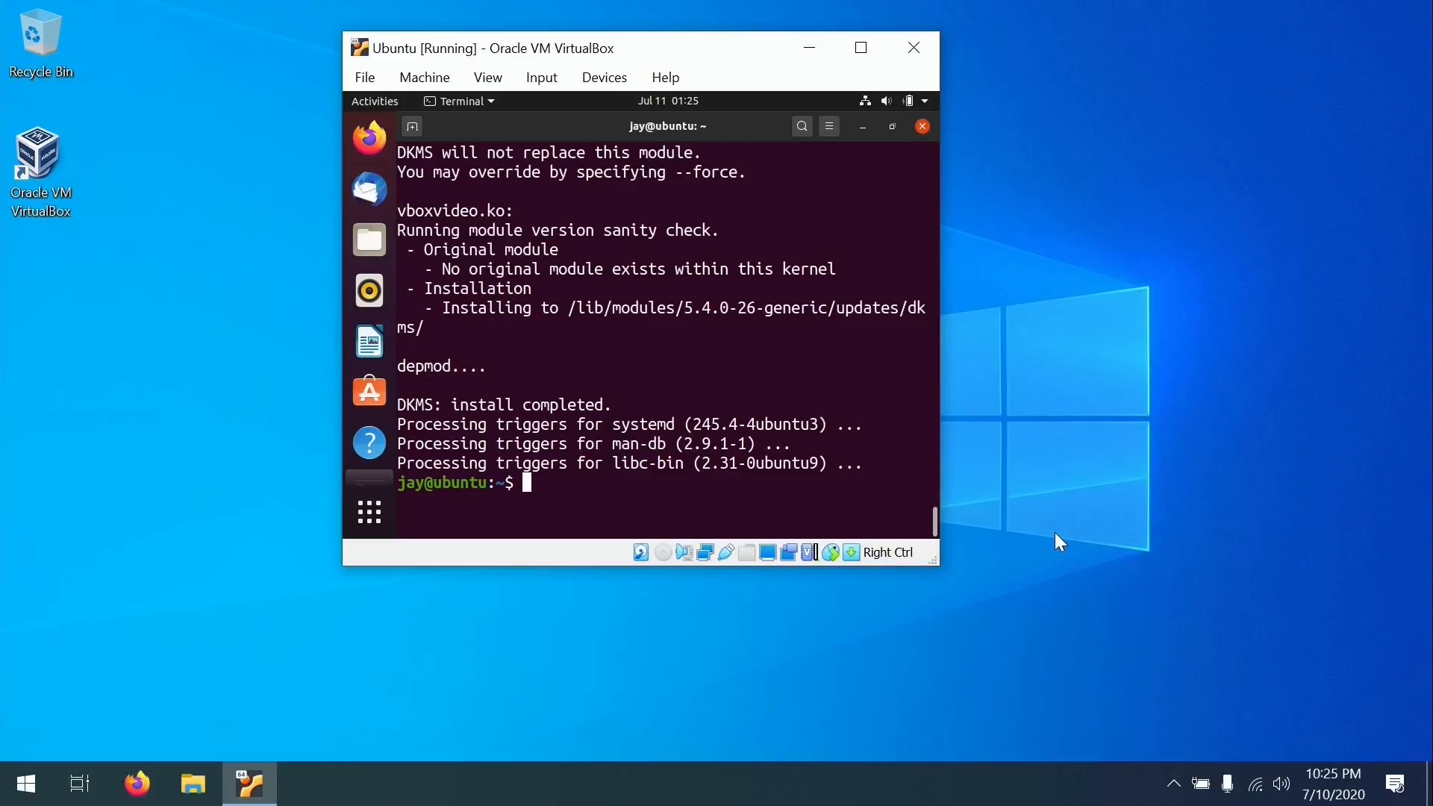
Run sudo apt dist-upgrade to upgrade all 265 packages, then clear the terminal.
key("ctrl+l")
type("sudo apt dist")
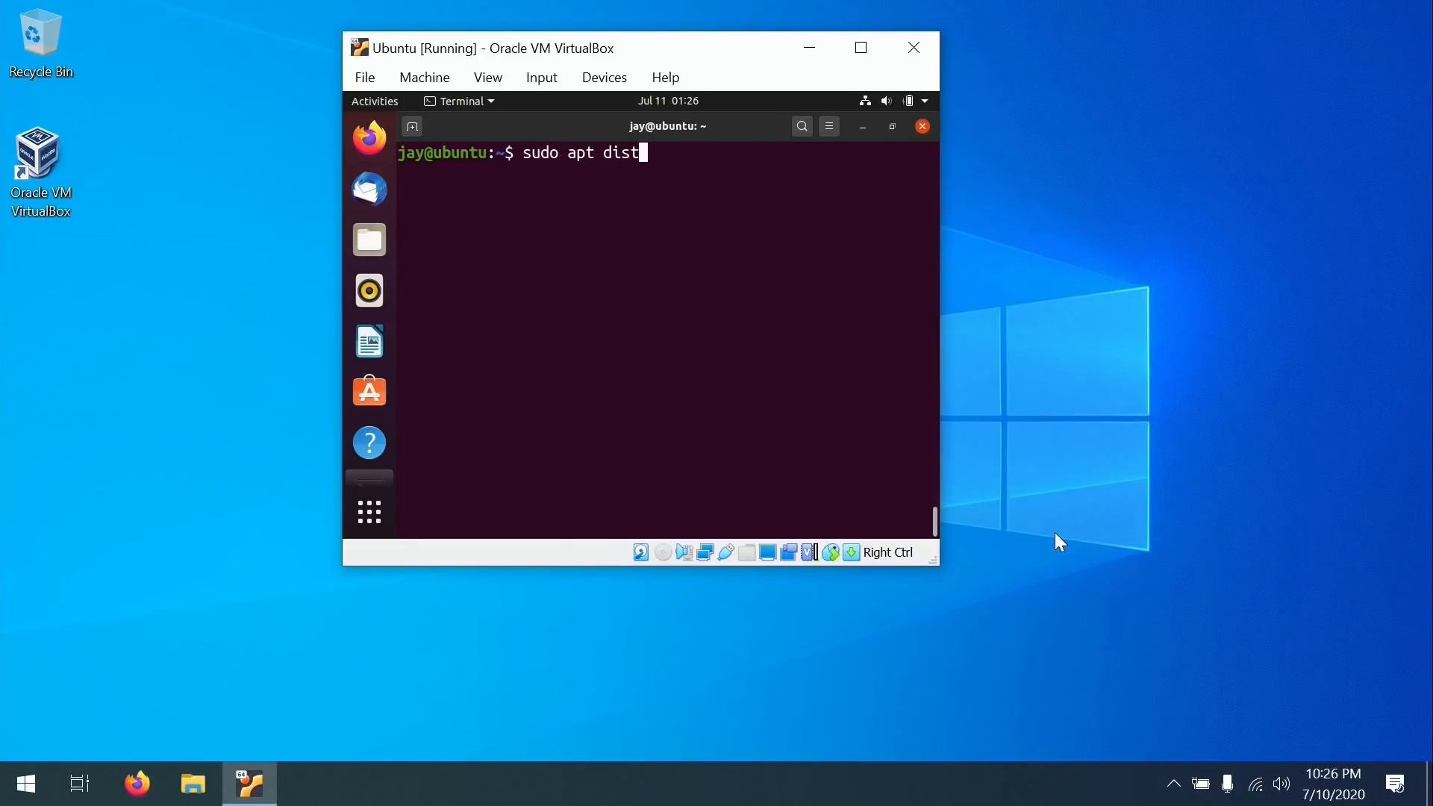
type("-upgrade")
key("Return")
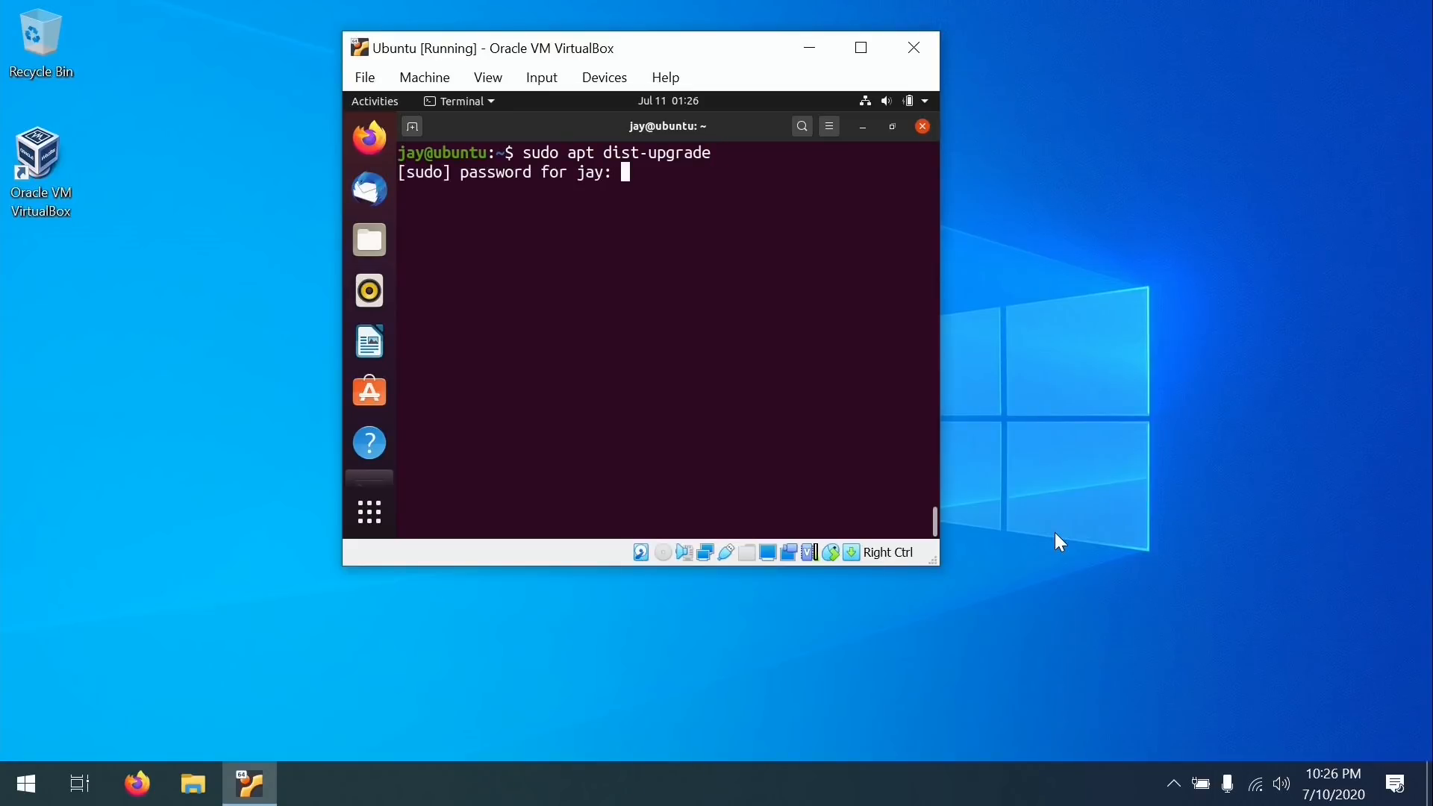
key("Return")
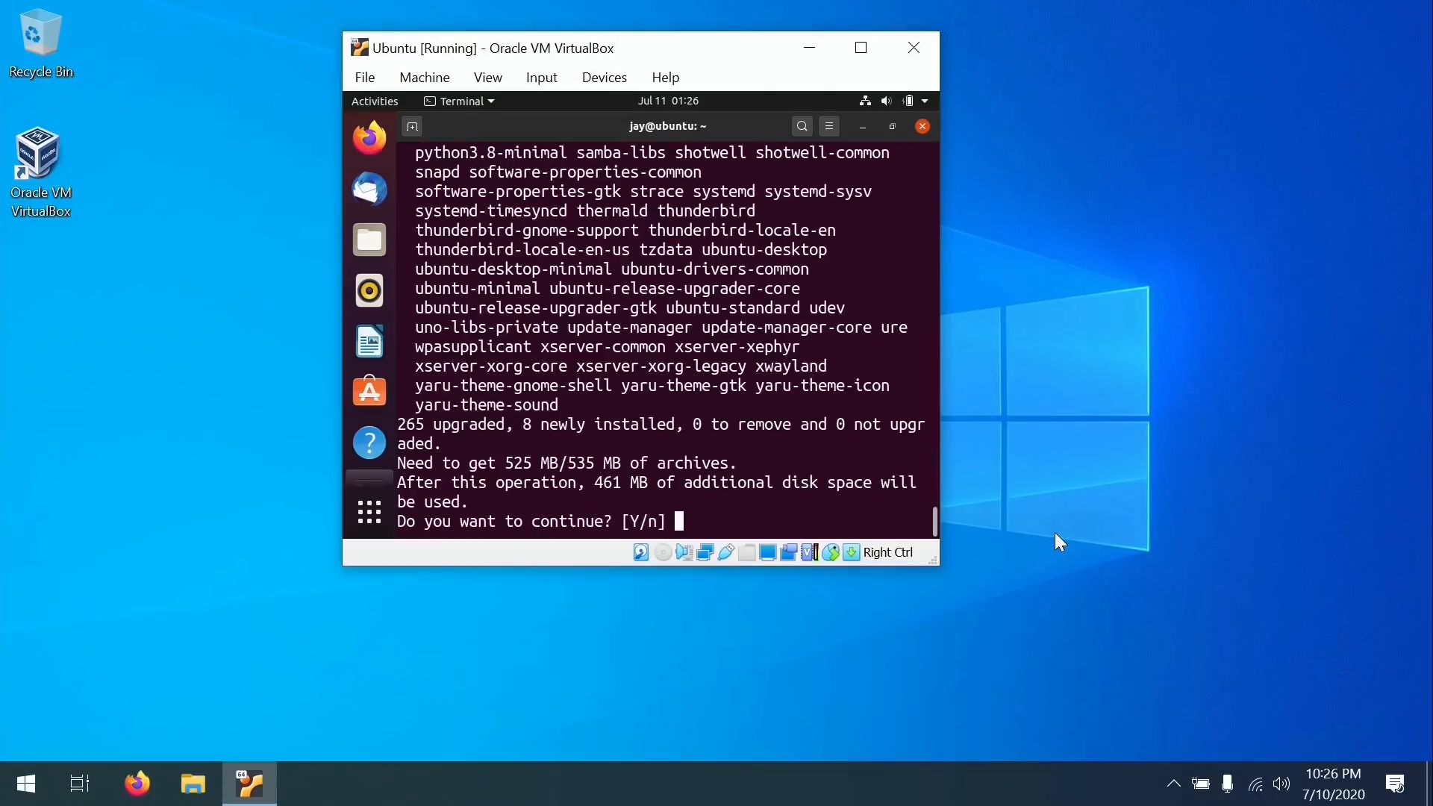
key("Return")
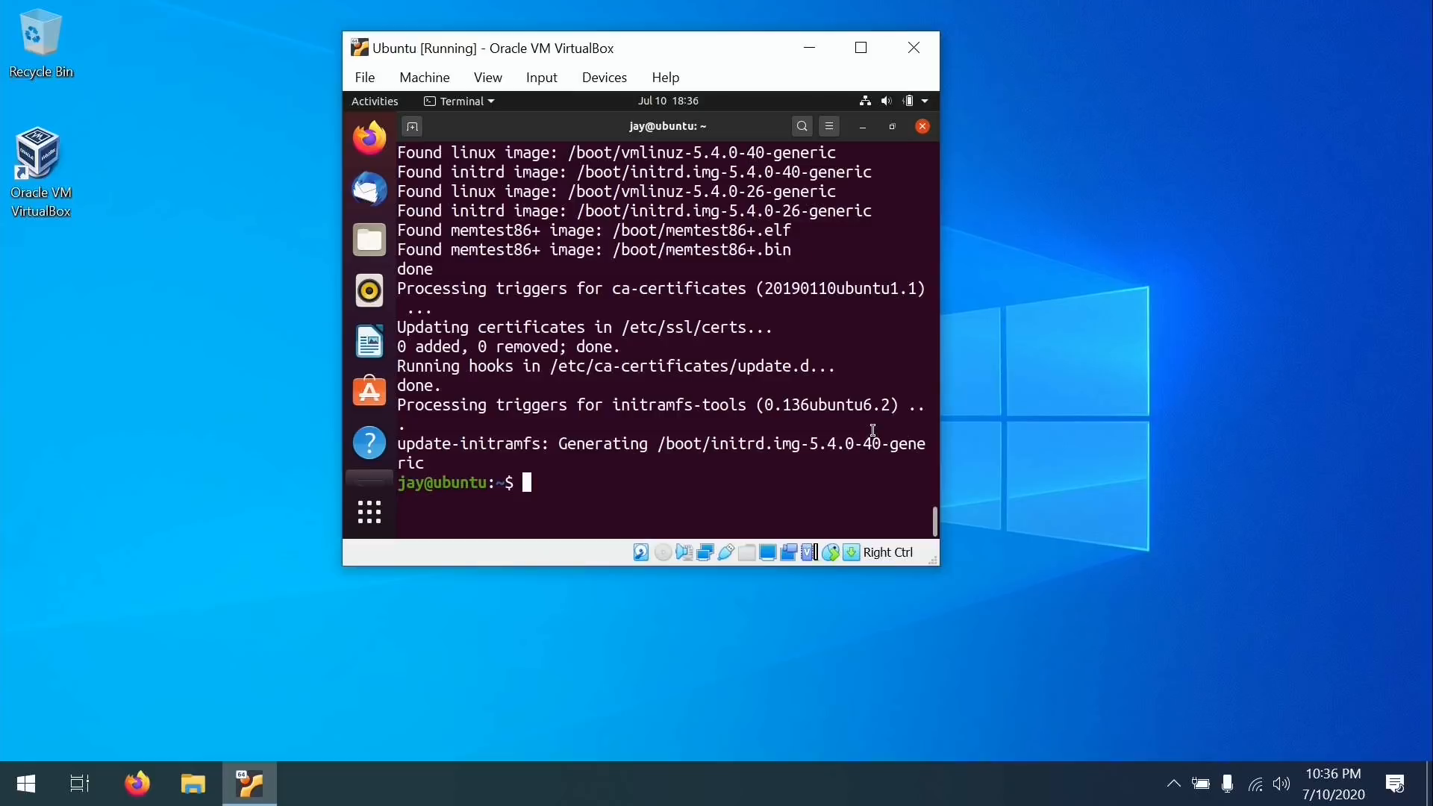
key("ctrl+l")
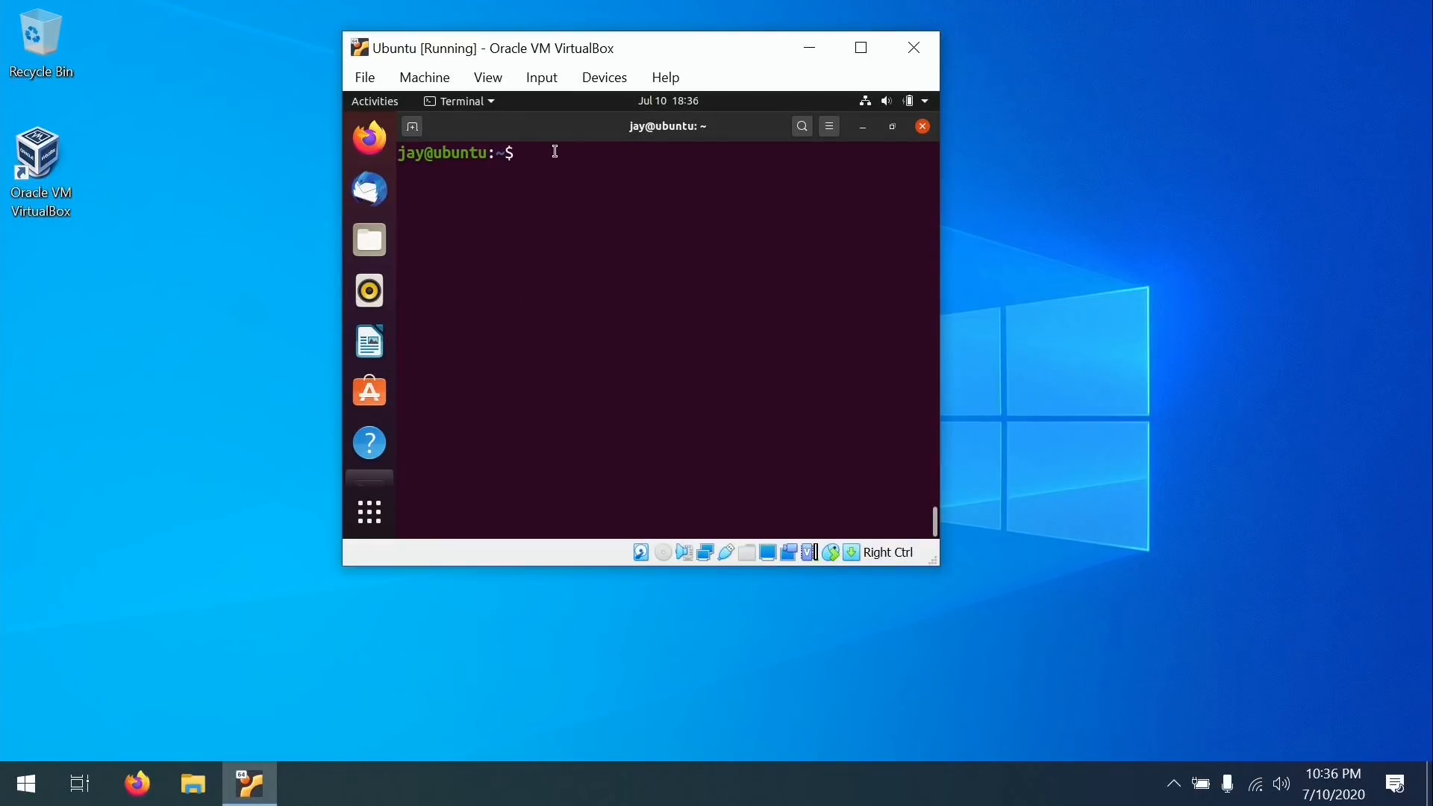
Set Devices > Shared Clipboard to Bidirectional for the Ubuntu VM.
left_click(605, 77)
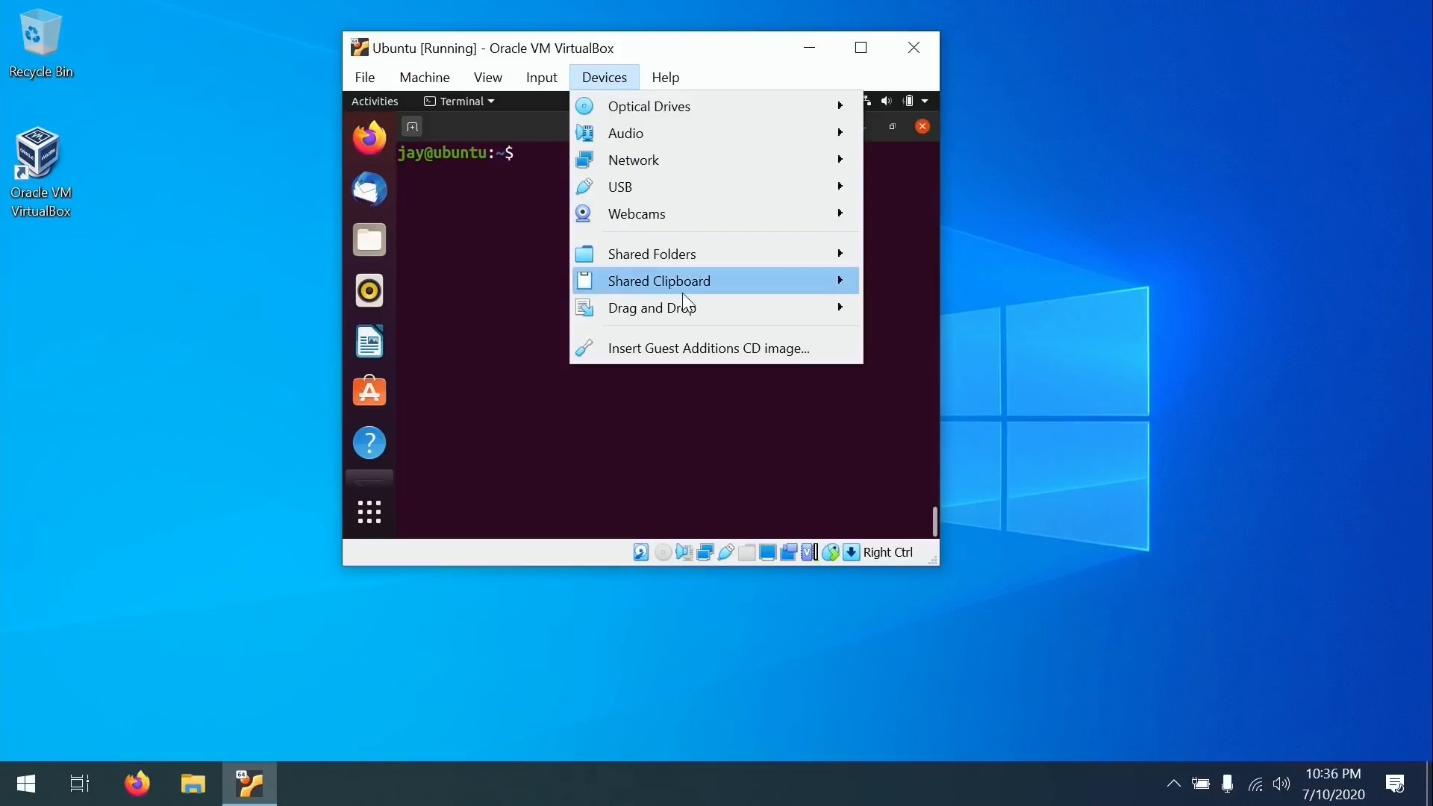
mouse_move(687, 288)
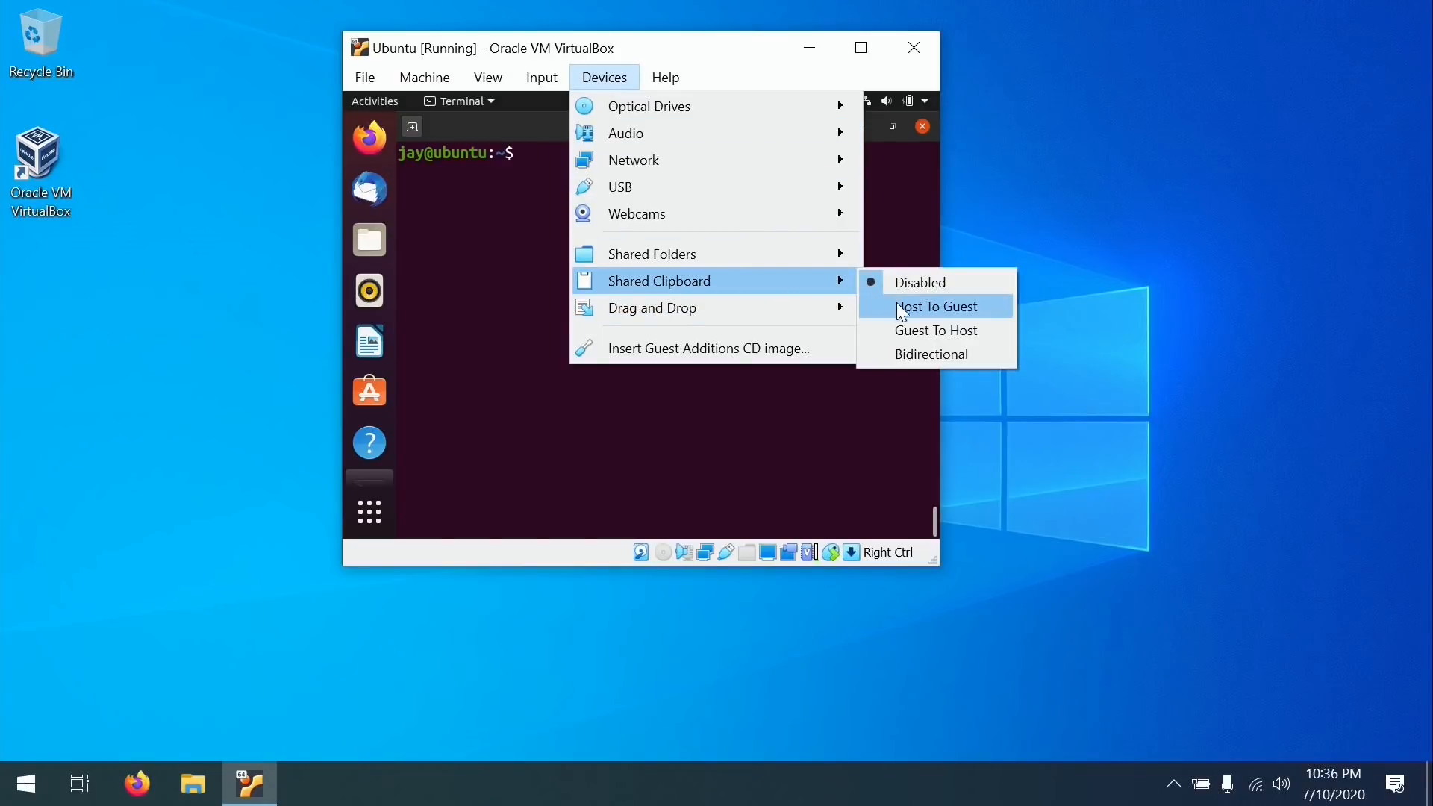
left_click(918, 359)
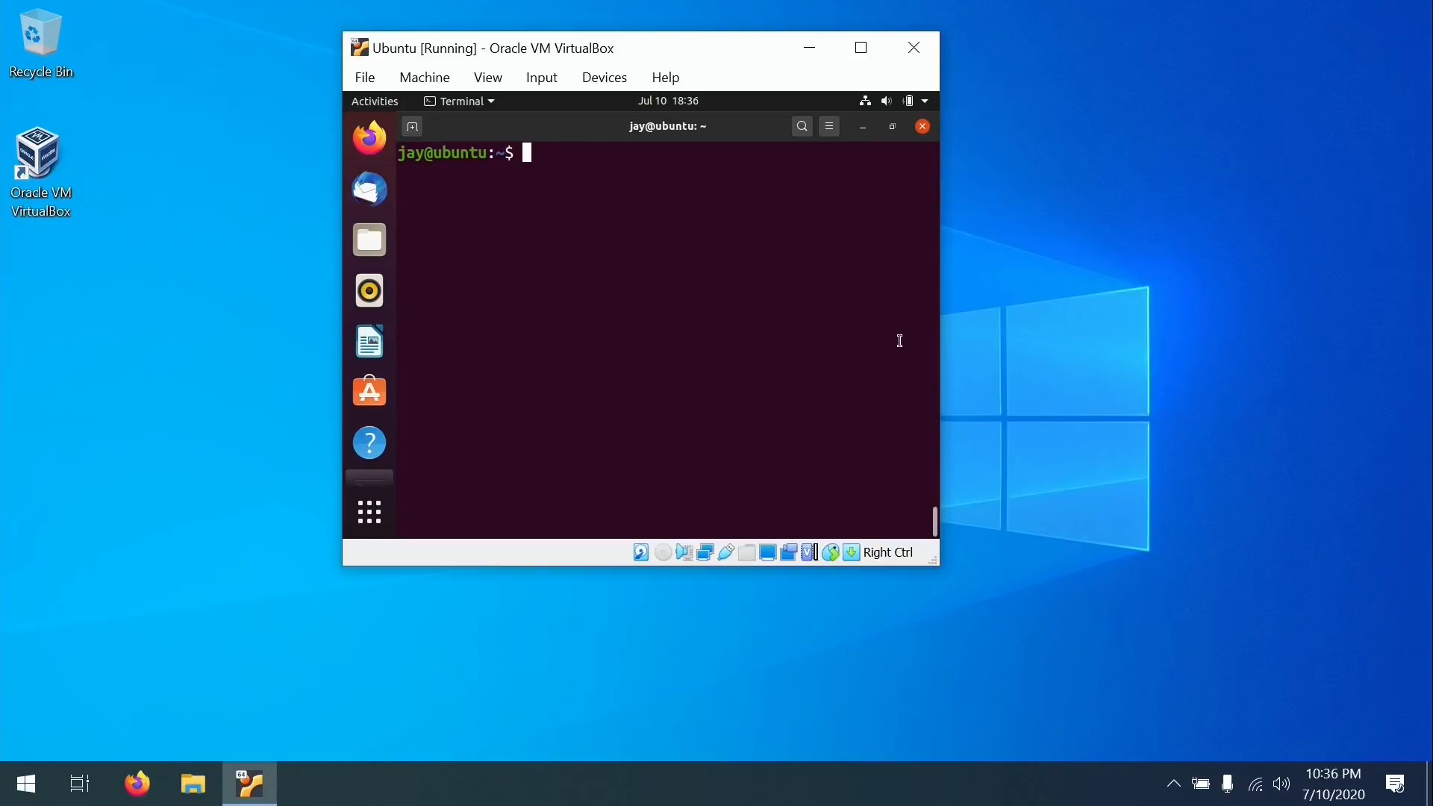
Close the Terminal and power off the Ubuntu guest from the system menu.
left_click(922, 127)
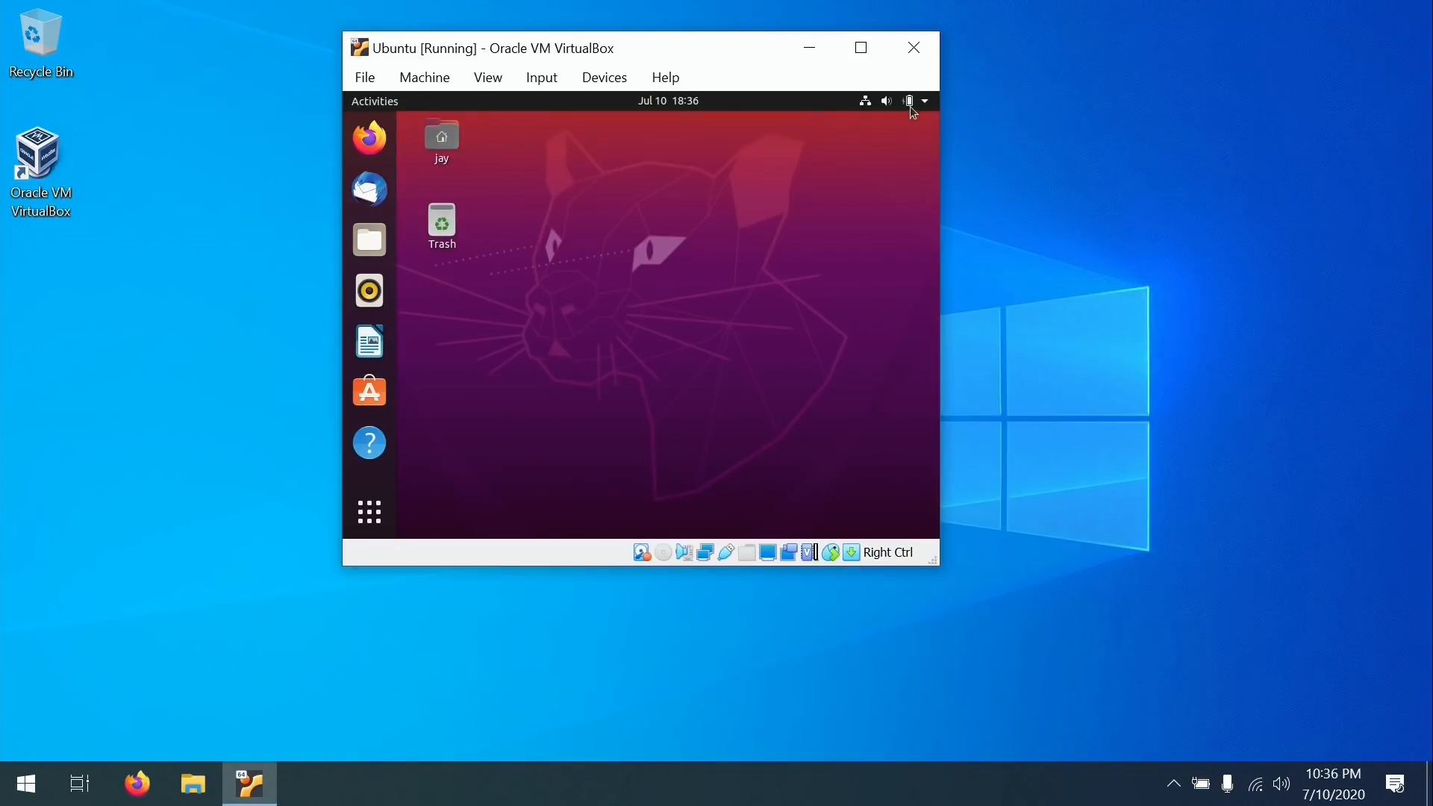
left_click(911, 102)
left_click(825, 280)
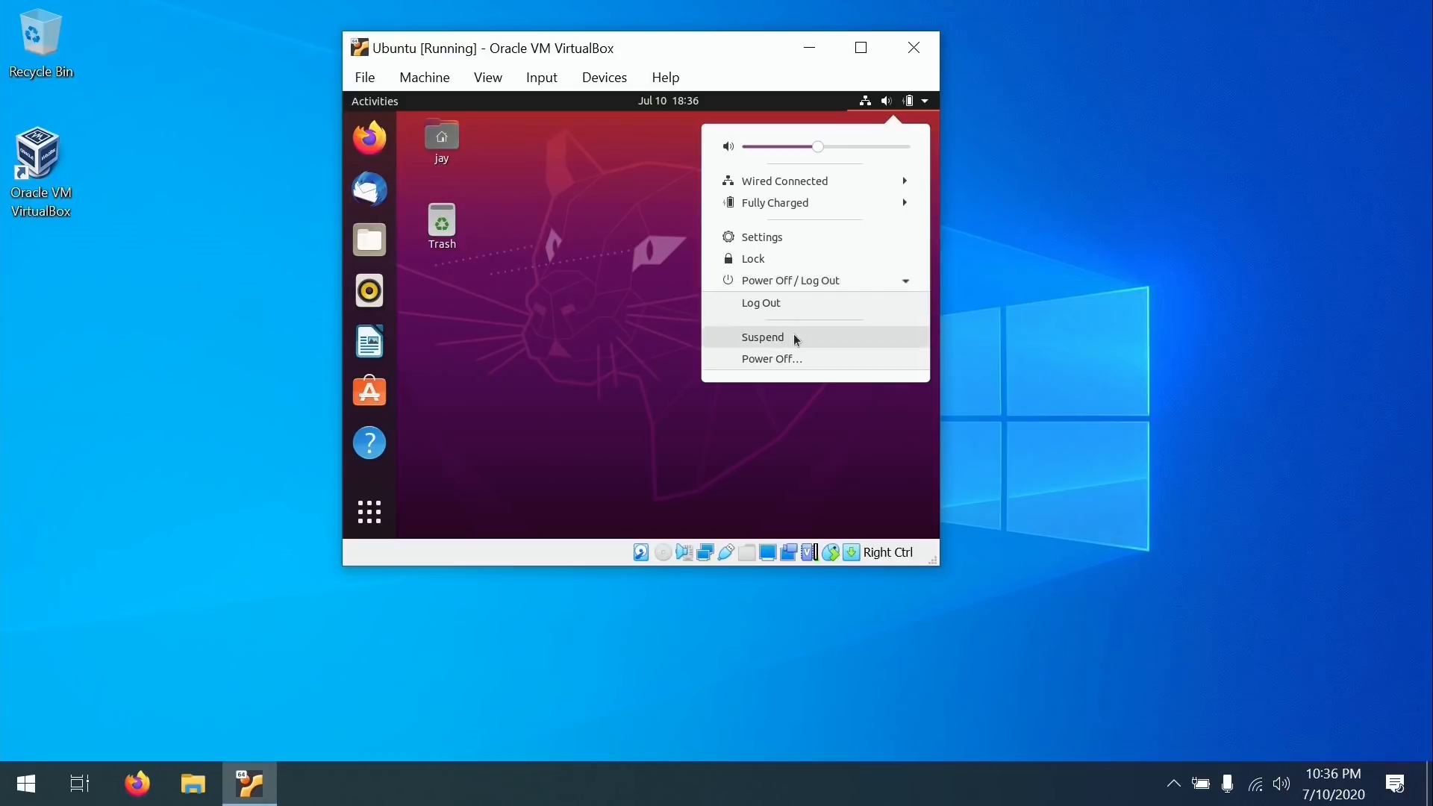
left_click(786, 358)
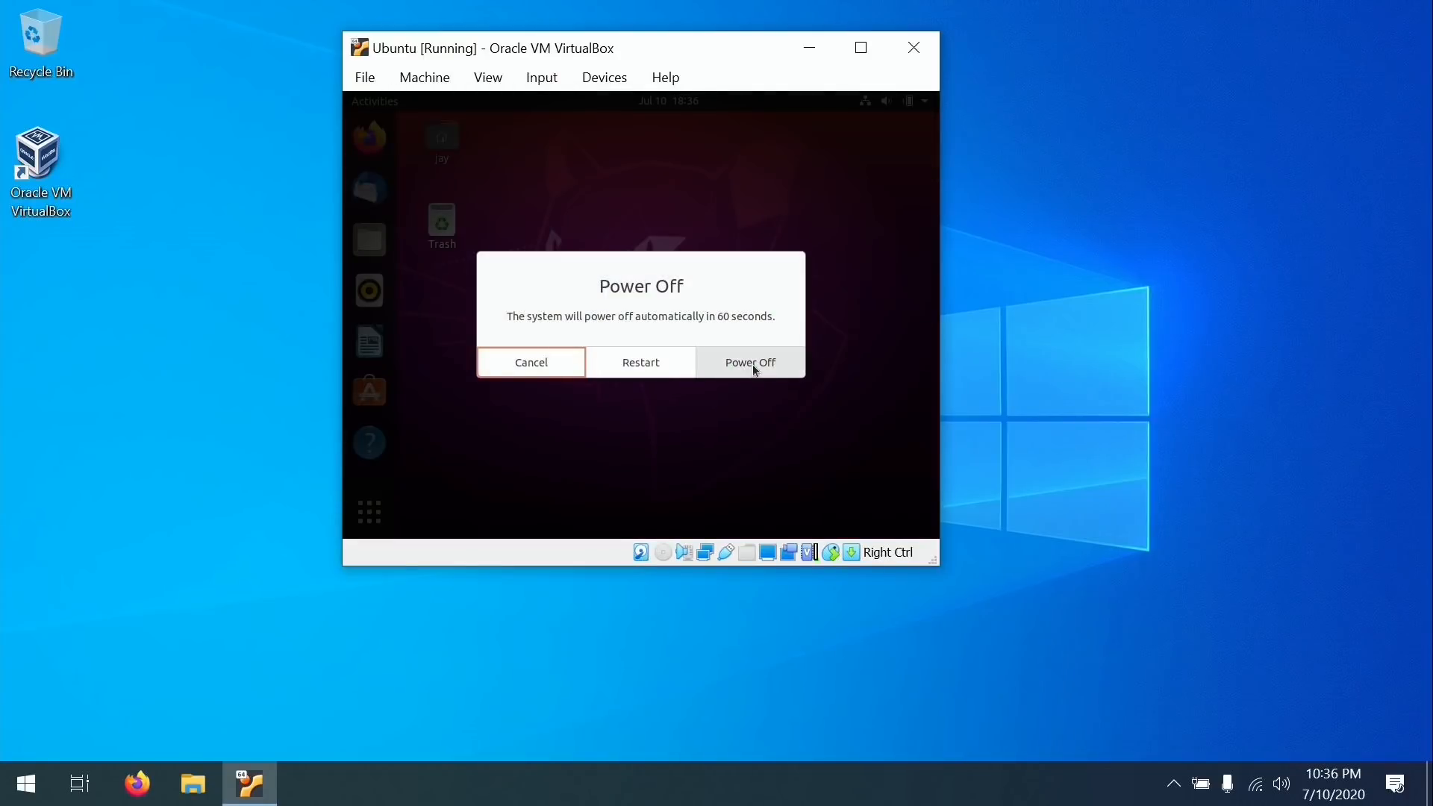
left_click(754, 368)
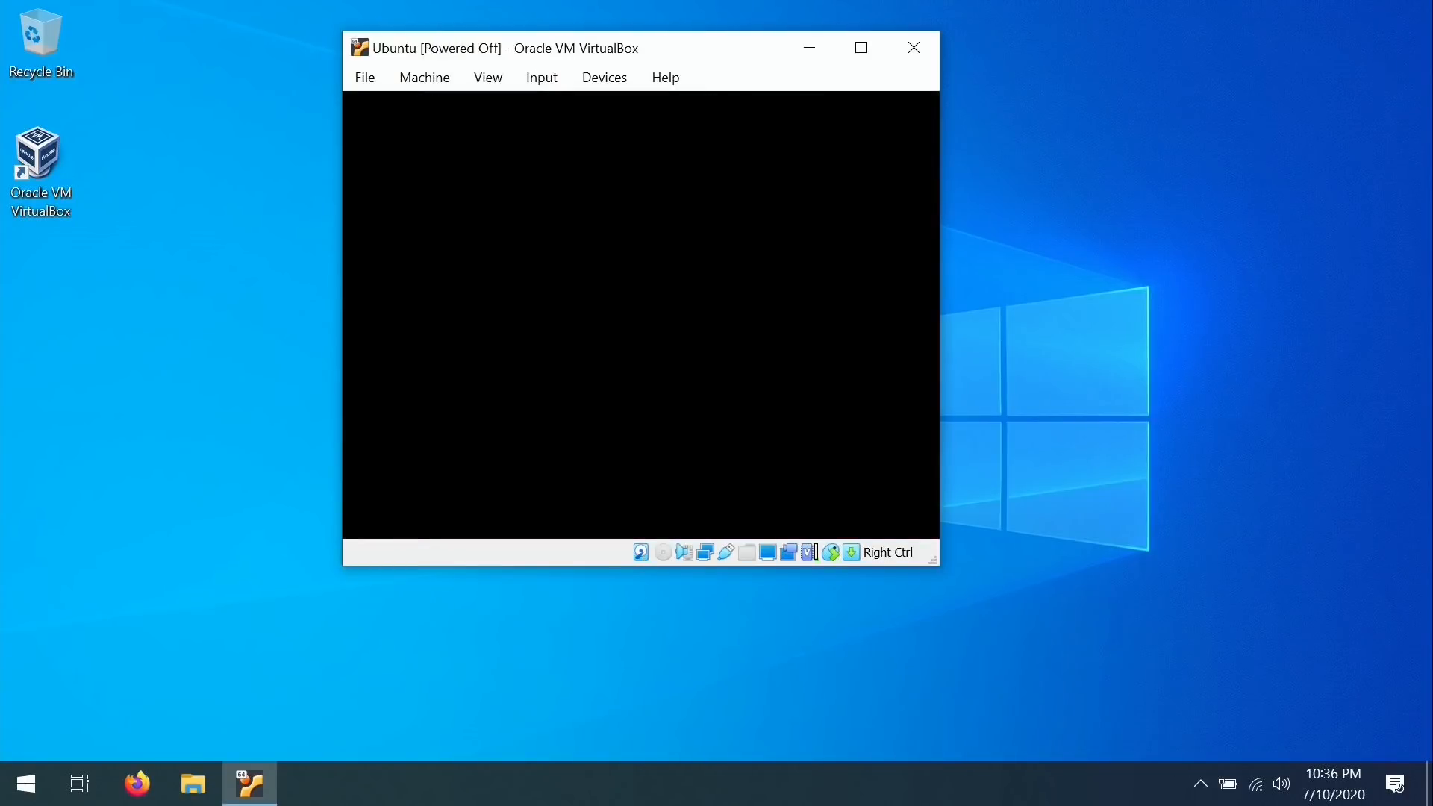
right_click(46, 157)
In the Manager's Snapshots view, take an 'initial install' snapshot of the Ubuntu VM and start it.
left_click(73, 174)
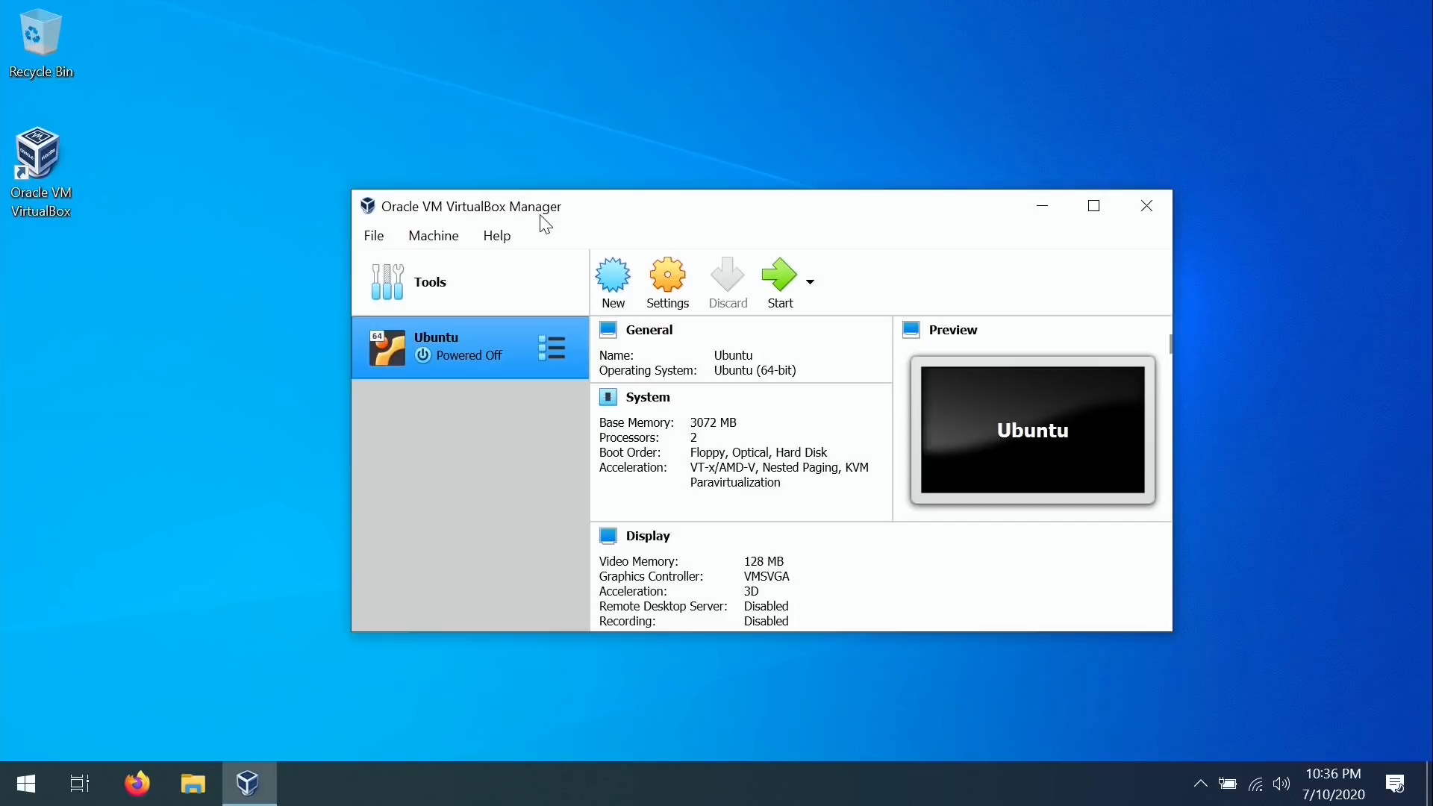
left_click(556, 348)
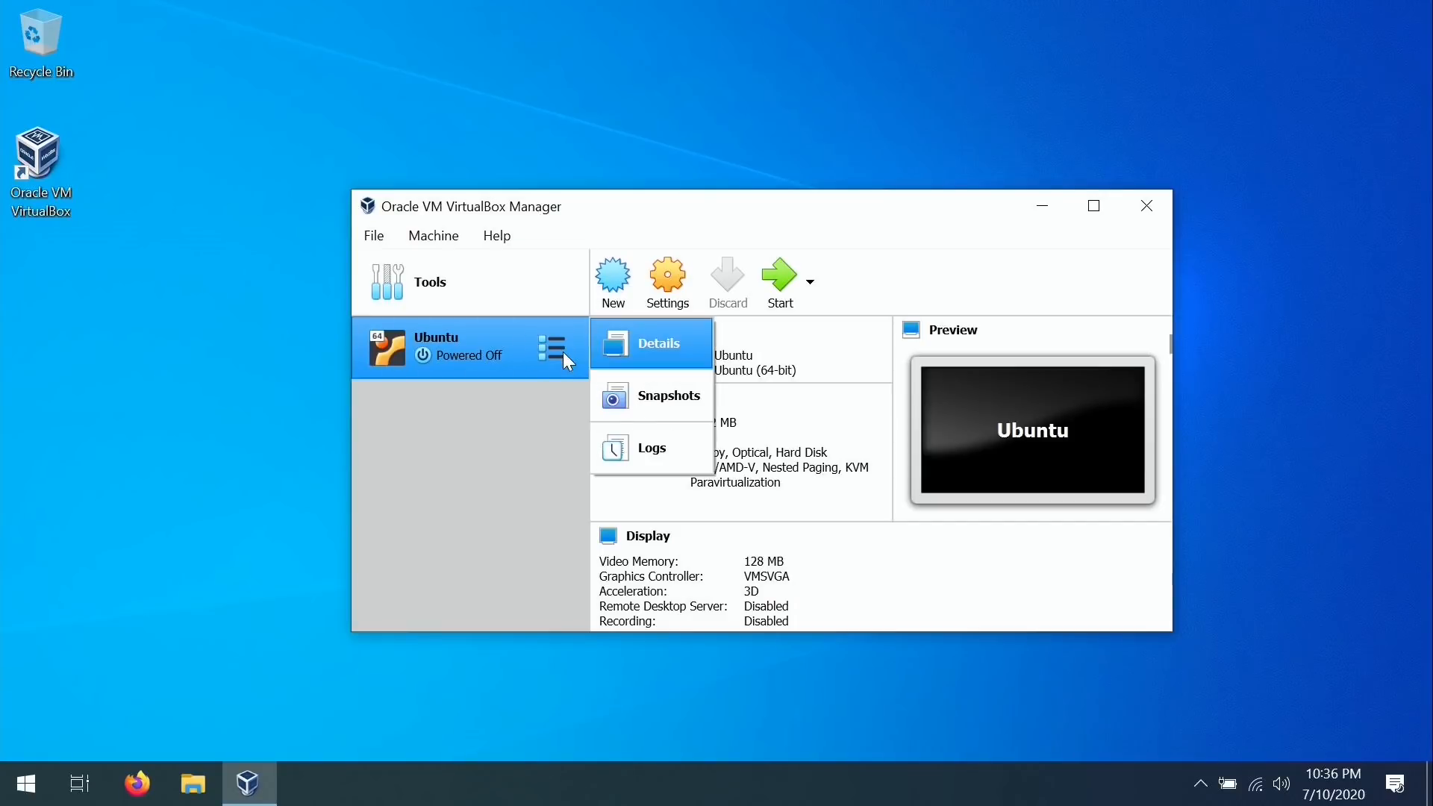
left_click(689, 398)
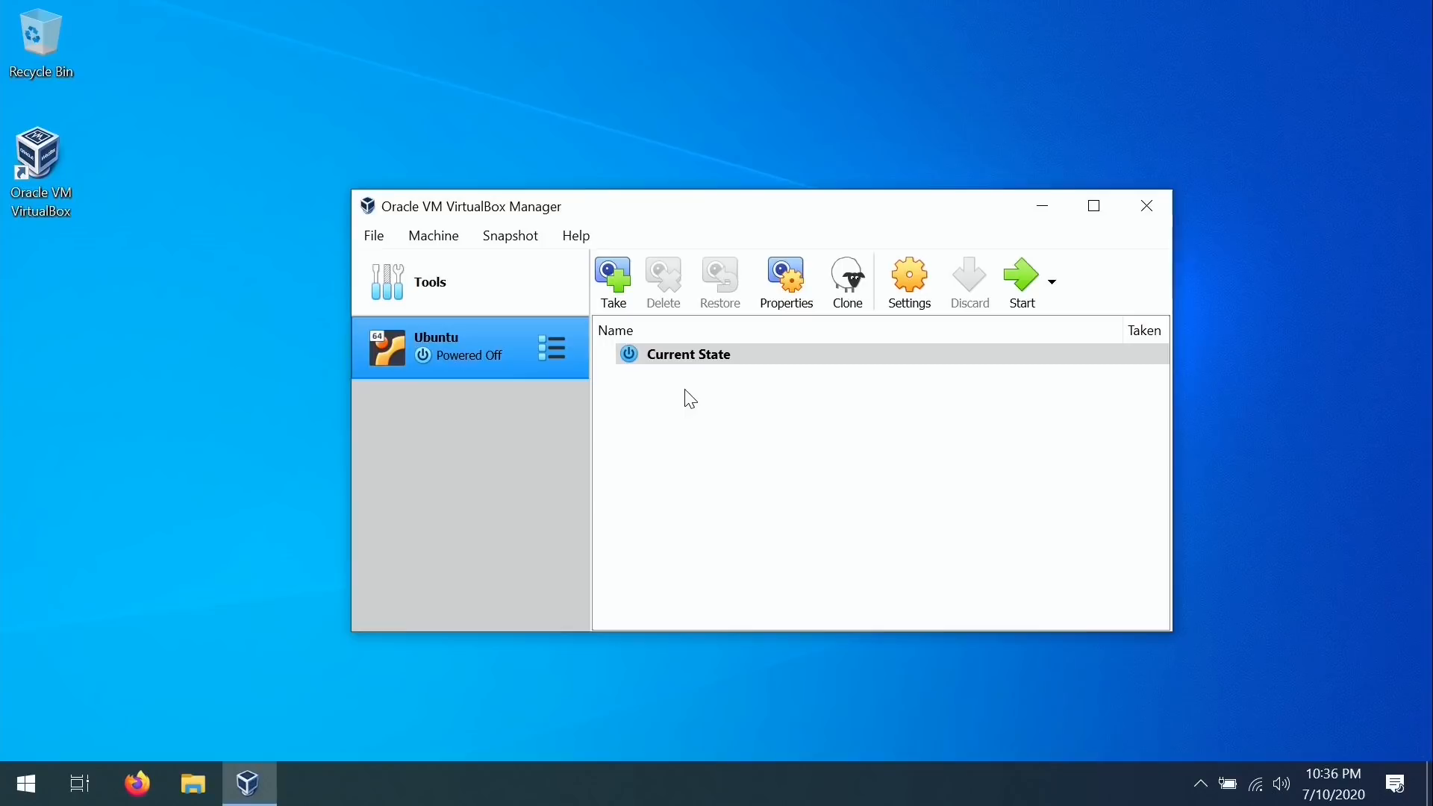
left_click(613, 277)
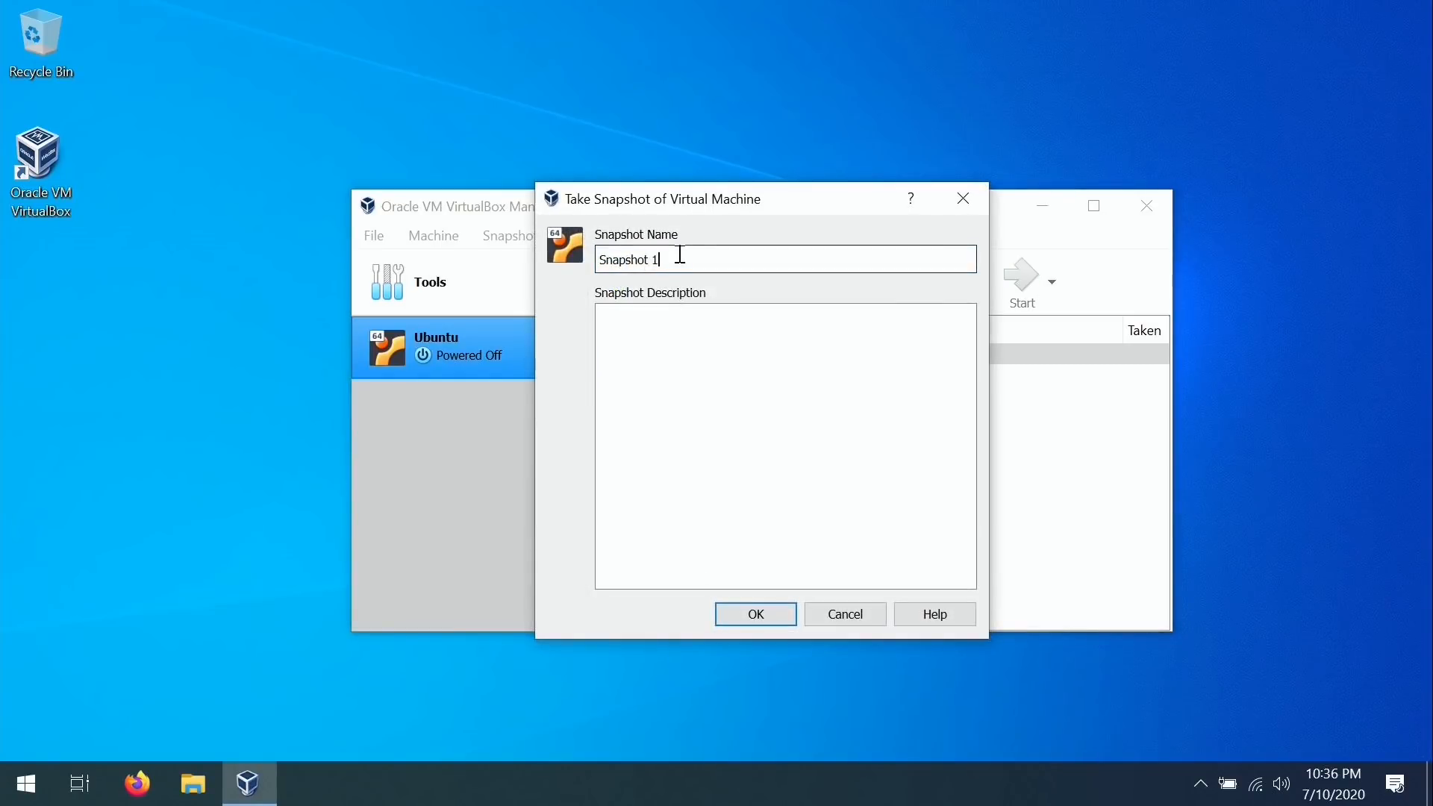
left_click_drag(681, 254, 558, 244)
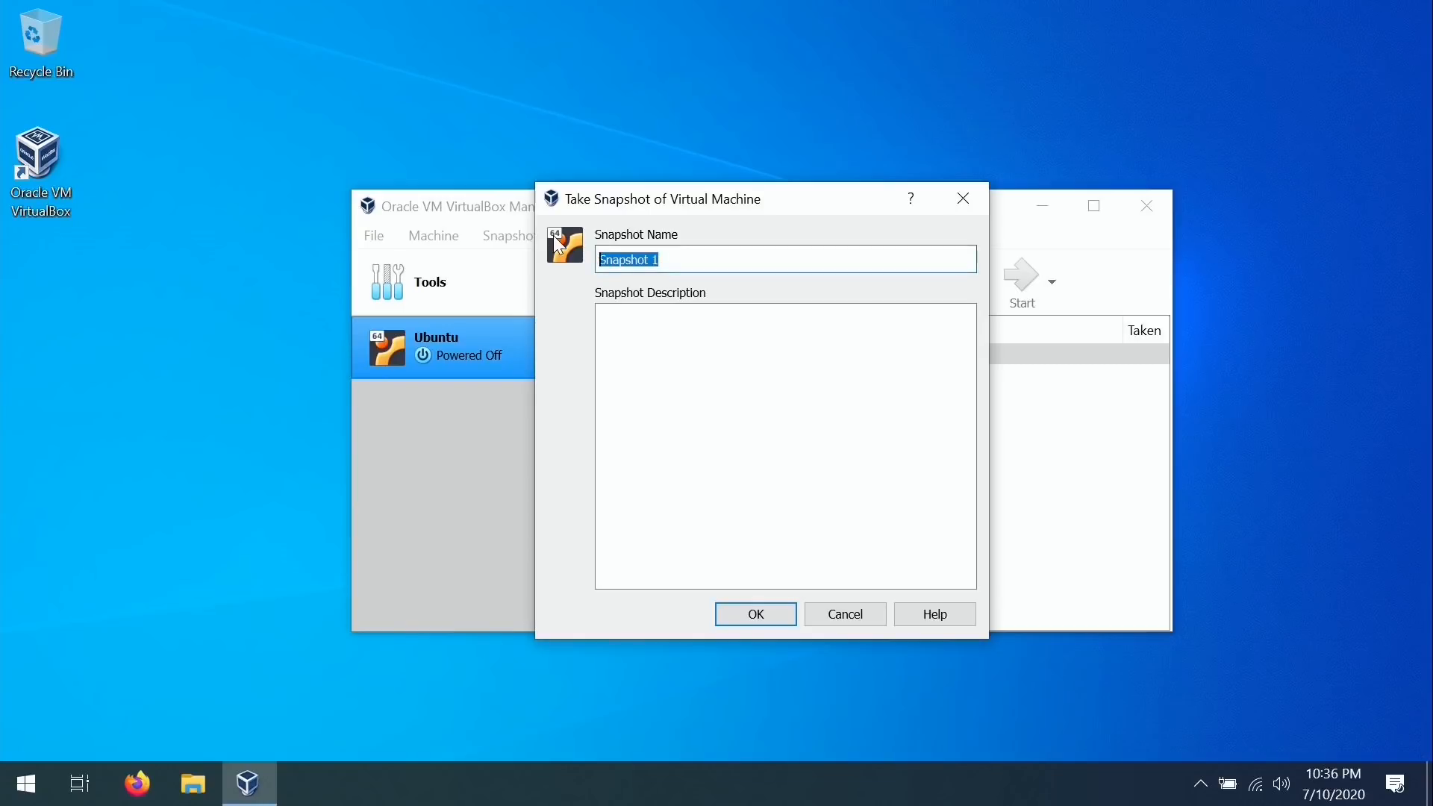
type("initial install")
left_click(750, 631)
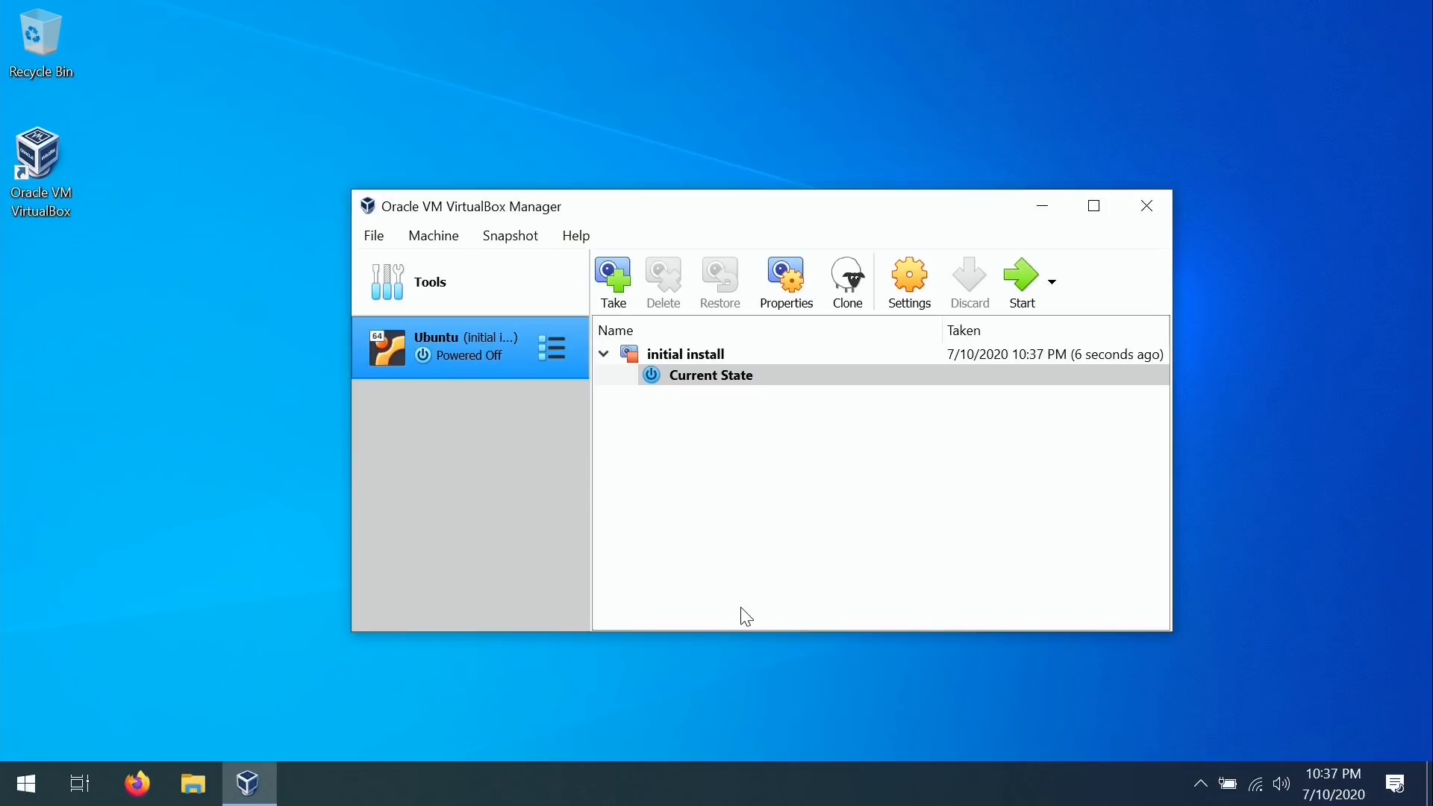
left_click(1024, 284)
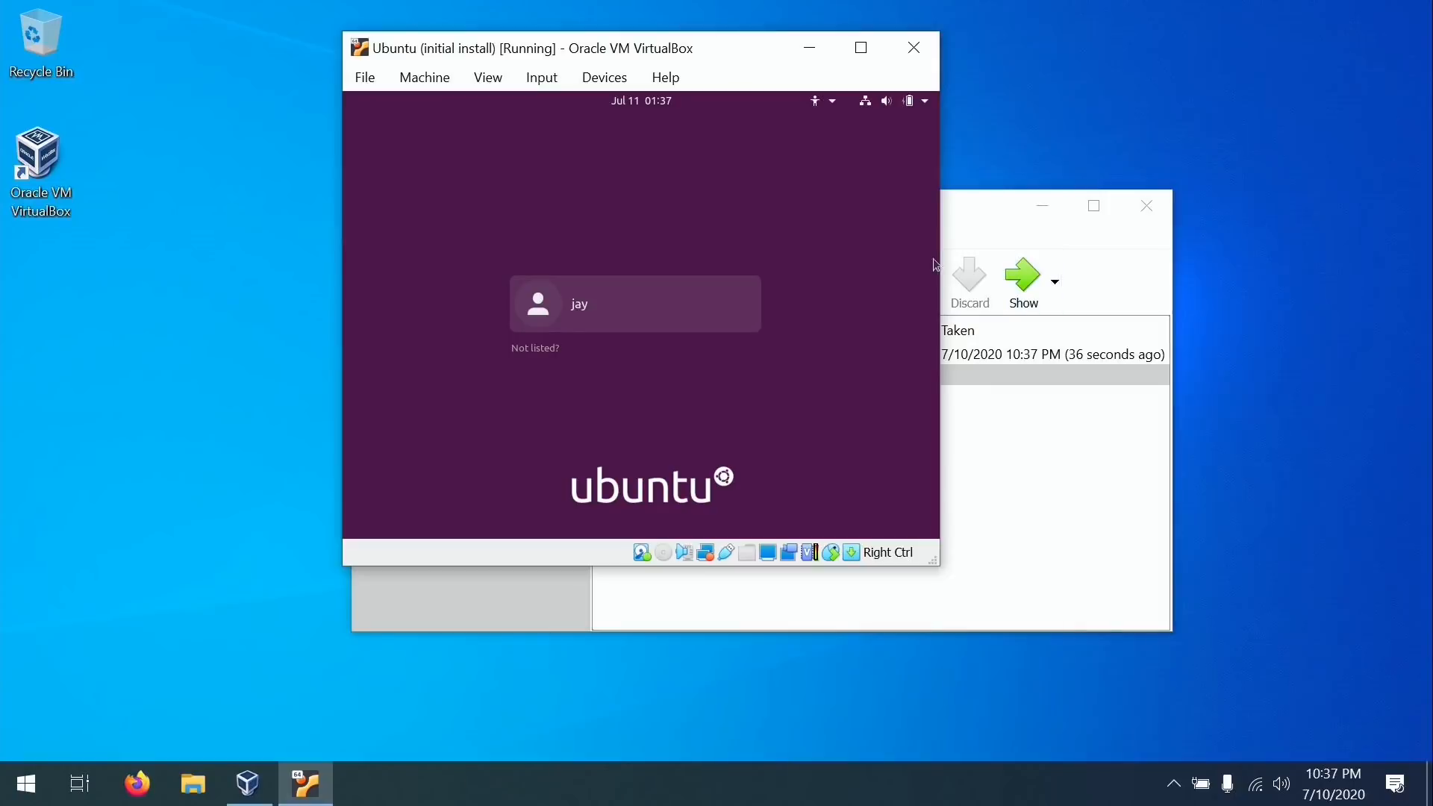
Log in to the Ubuntu user account with its password, then enlarge the VM window so the guest desktop fills it.
left_click(692, 294)
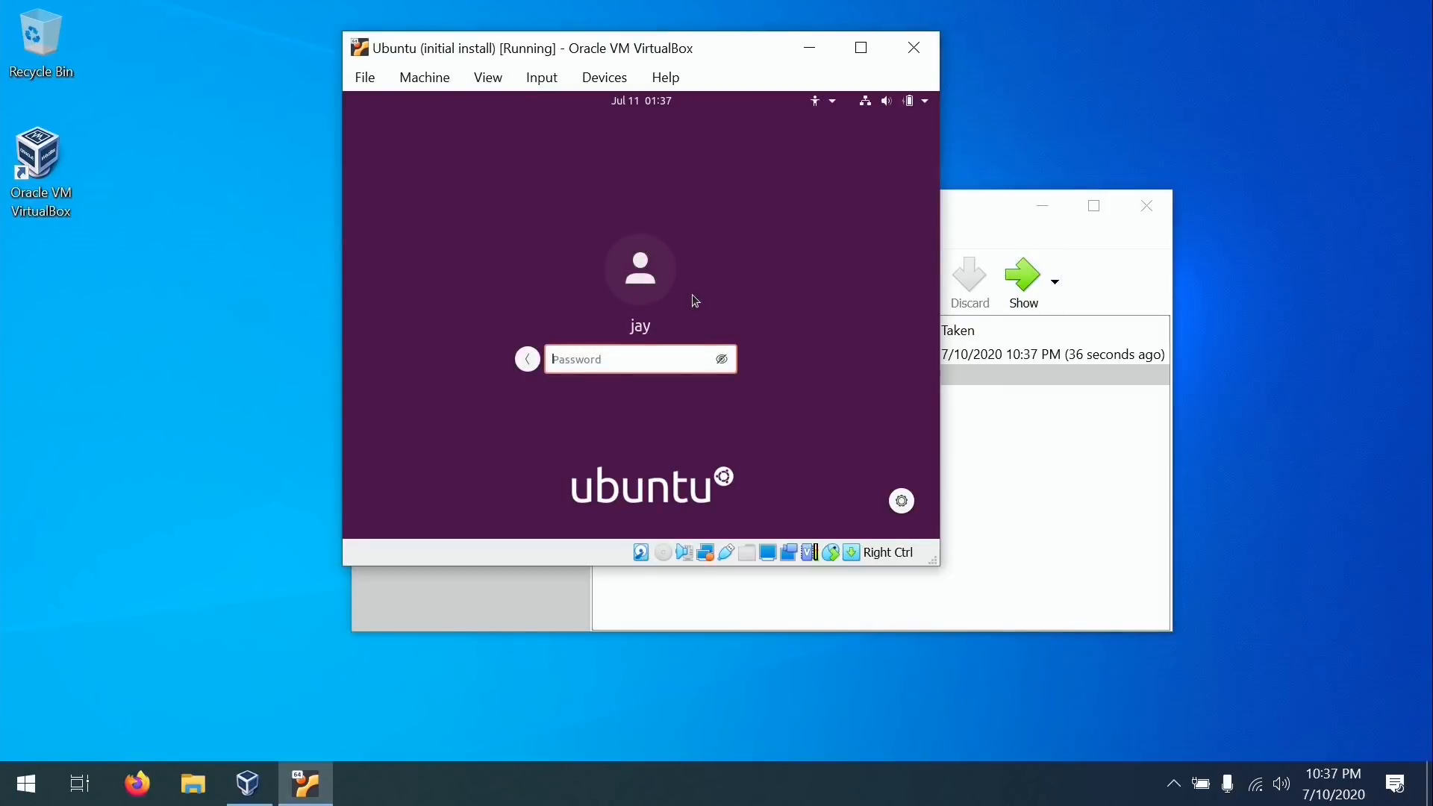
type("•••••••••")
key("Return")
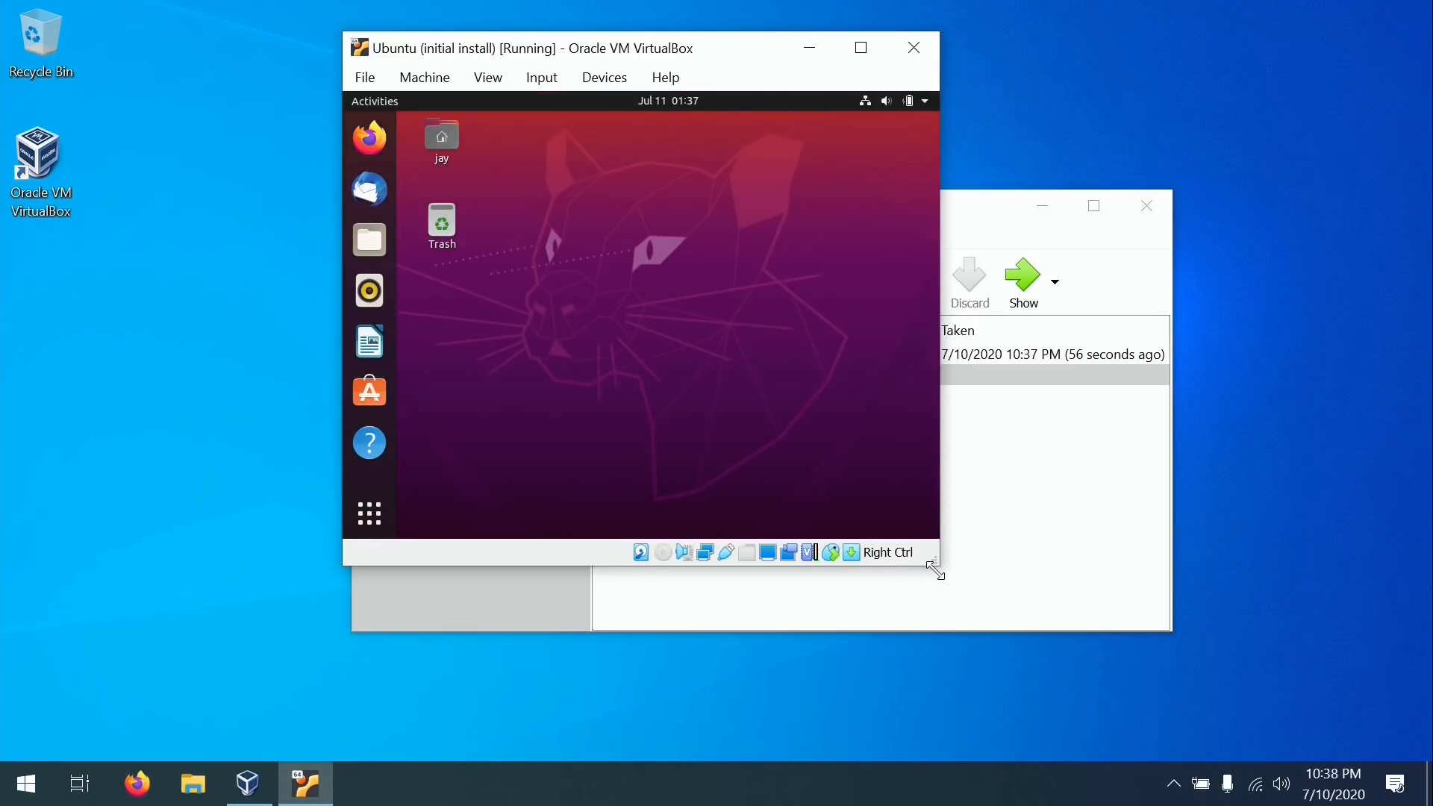
left_click_drag(933, 561, 1080, 662)
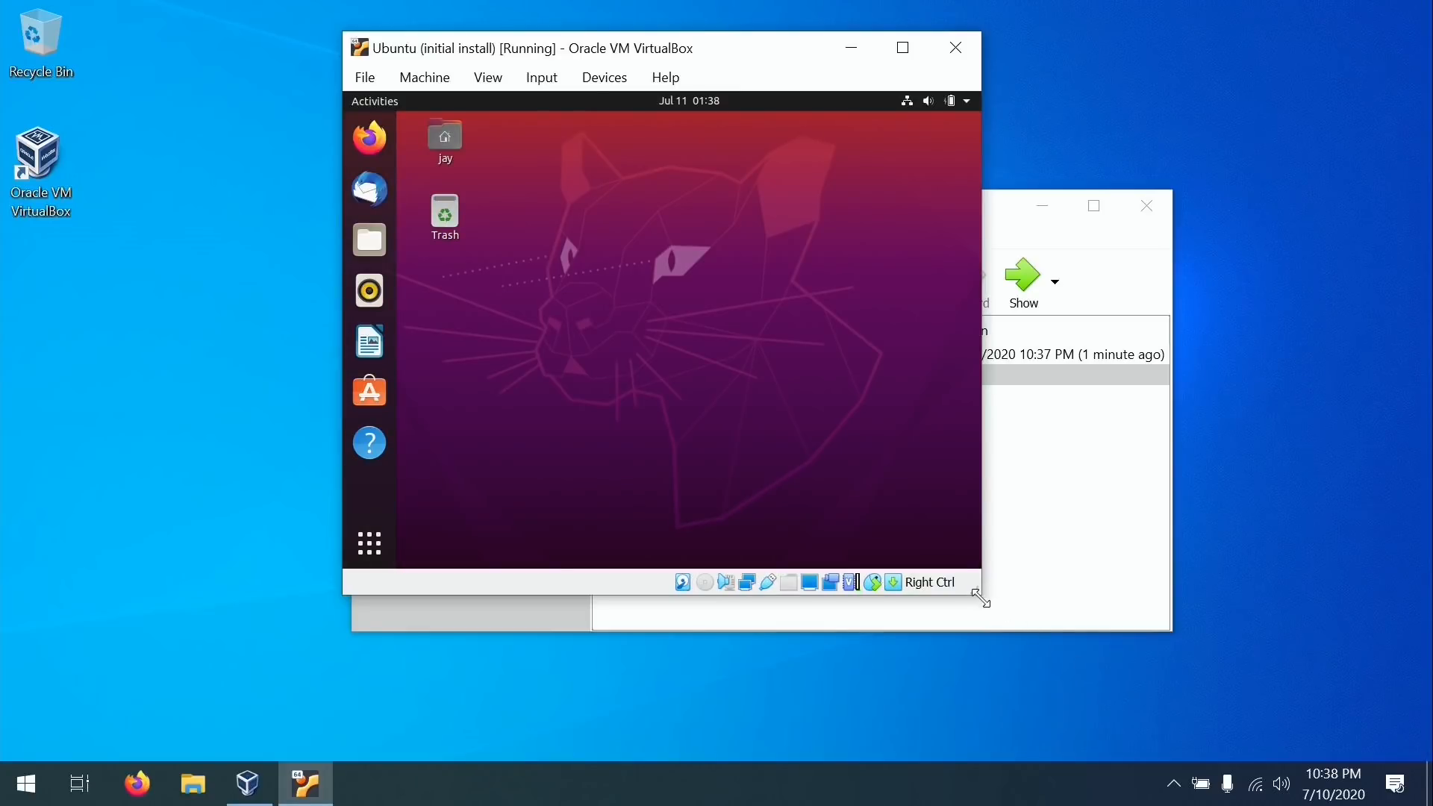
left_click_drag(980, 598, 1120, 722)
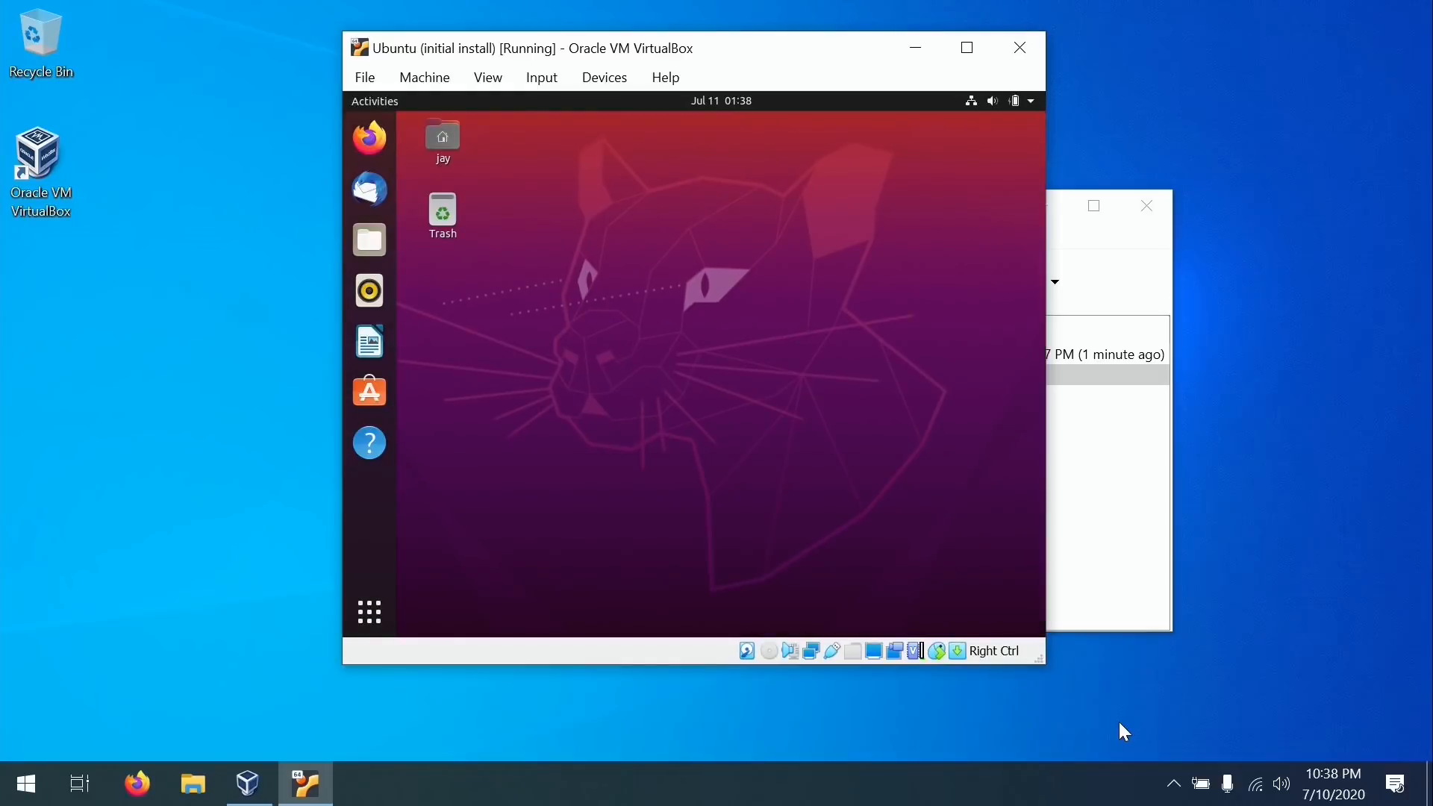
Switch the VM to full-screen with the notice suppressed, then open the Home folder and centre its window.
left_click(489, 77)
left_click(508, 104)
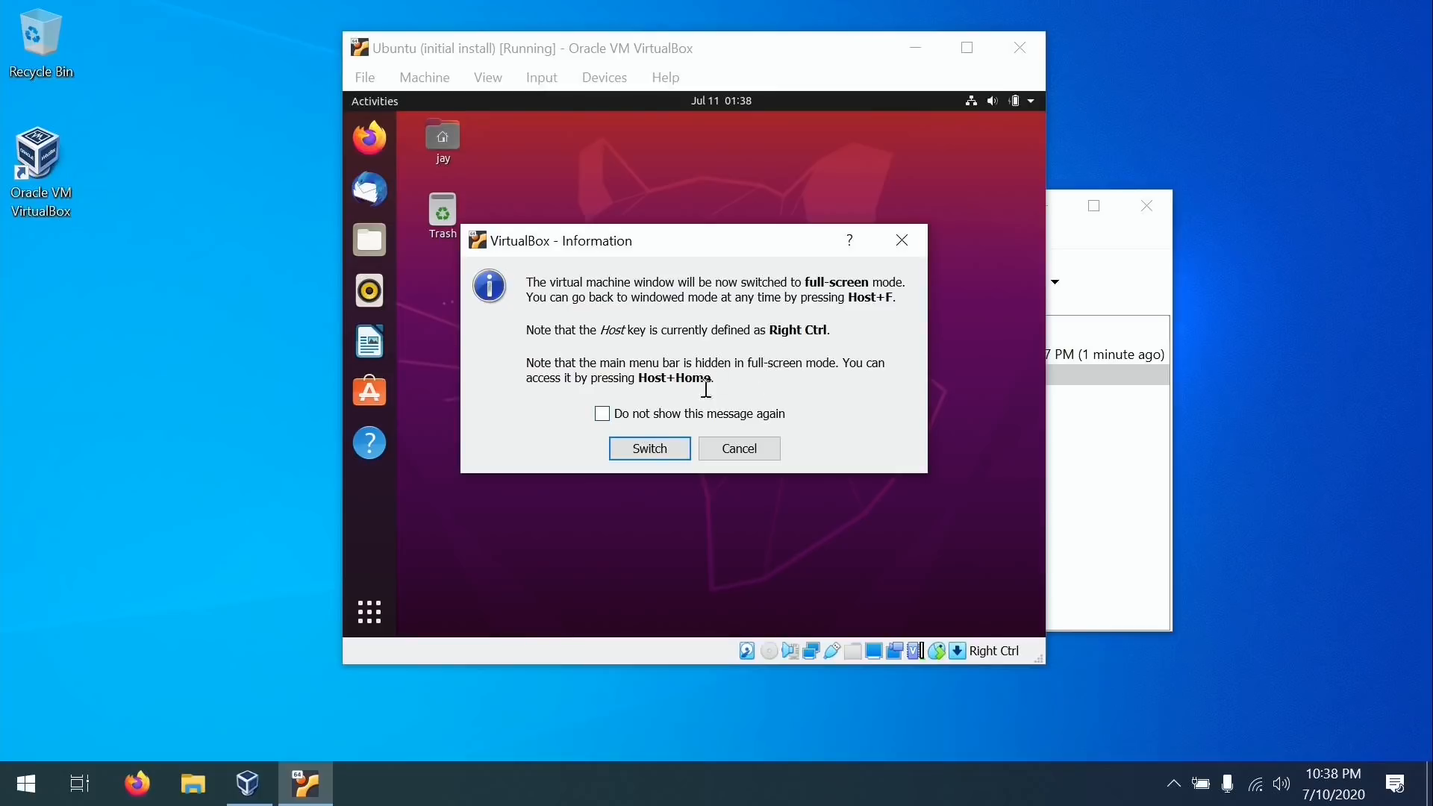
left_click(650, 414)
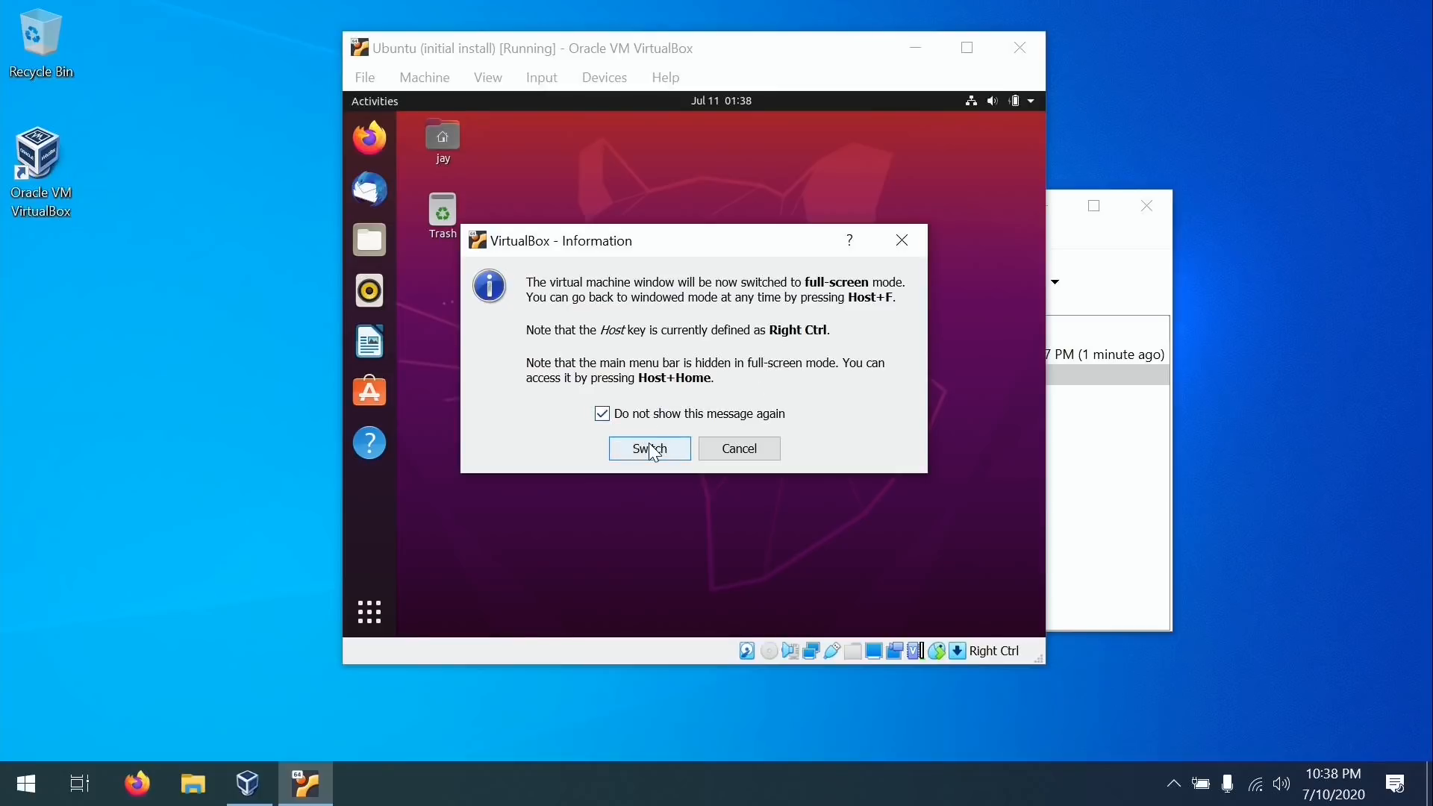
left_click(651, 448)
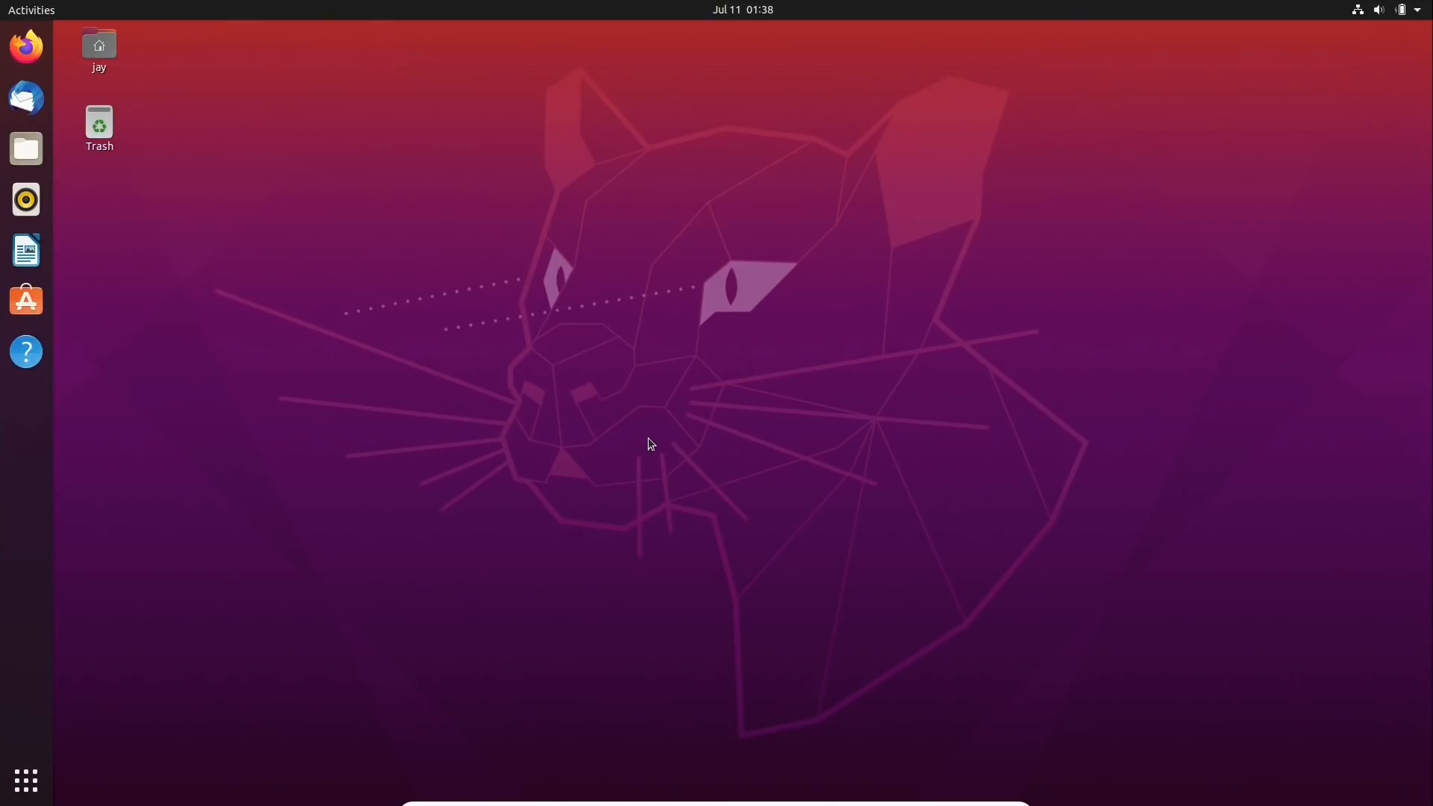
left_click(100, 52)
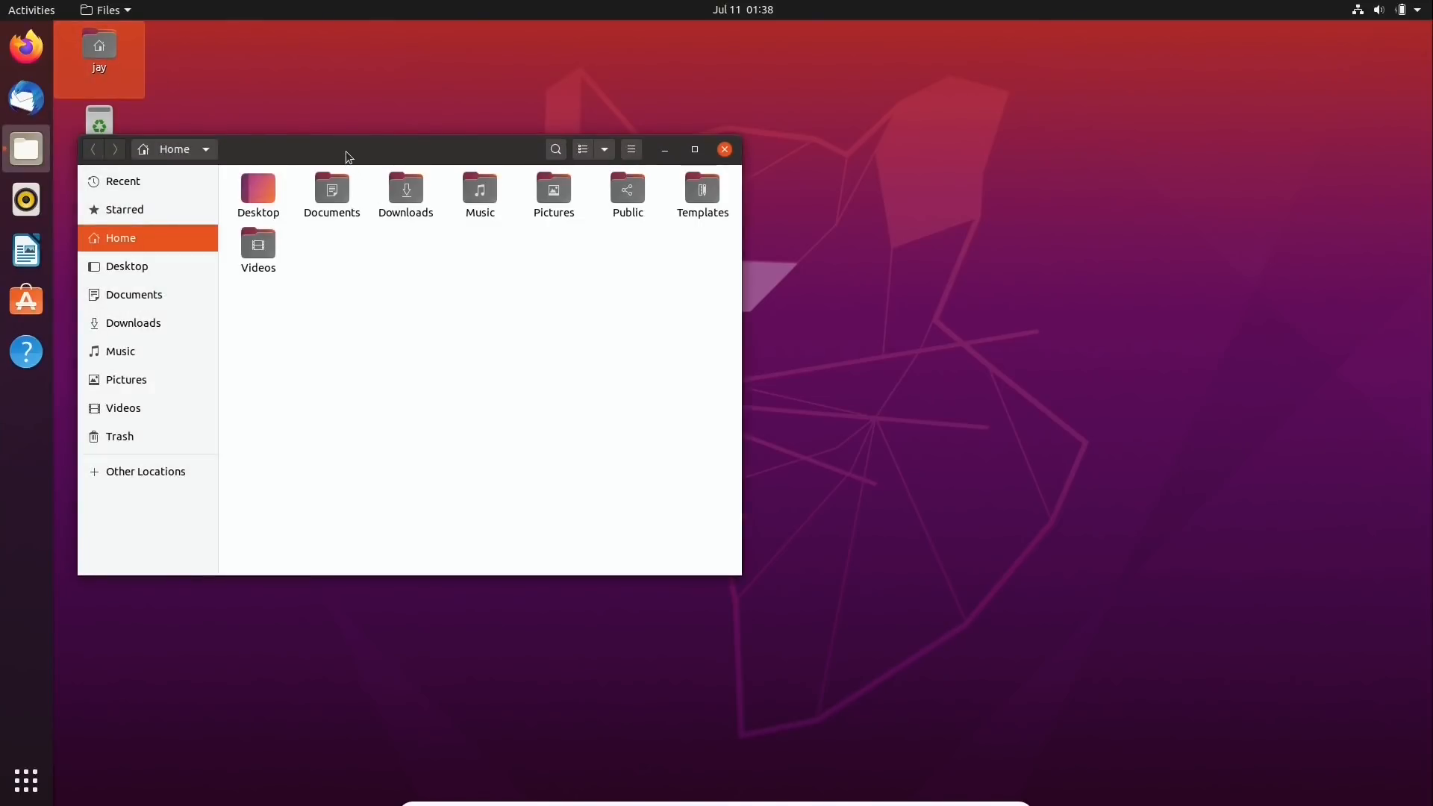
left_click_drag(346, 150, 725, 227)
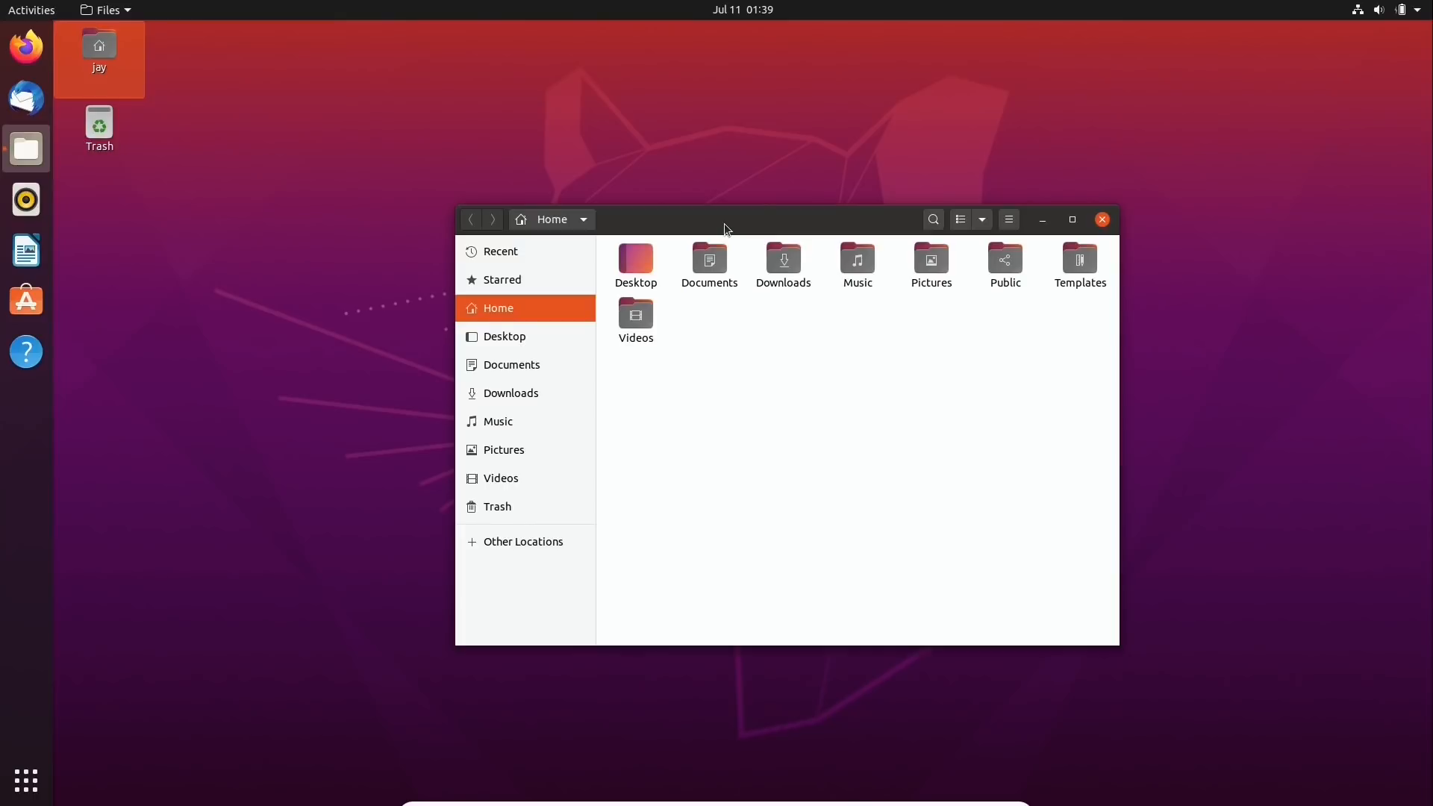
Exit full-screen with Right Ctrl+F and reposition the VM window on the Windows desktop.
key("Control_R+f")
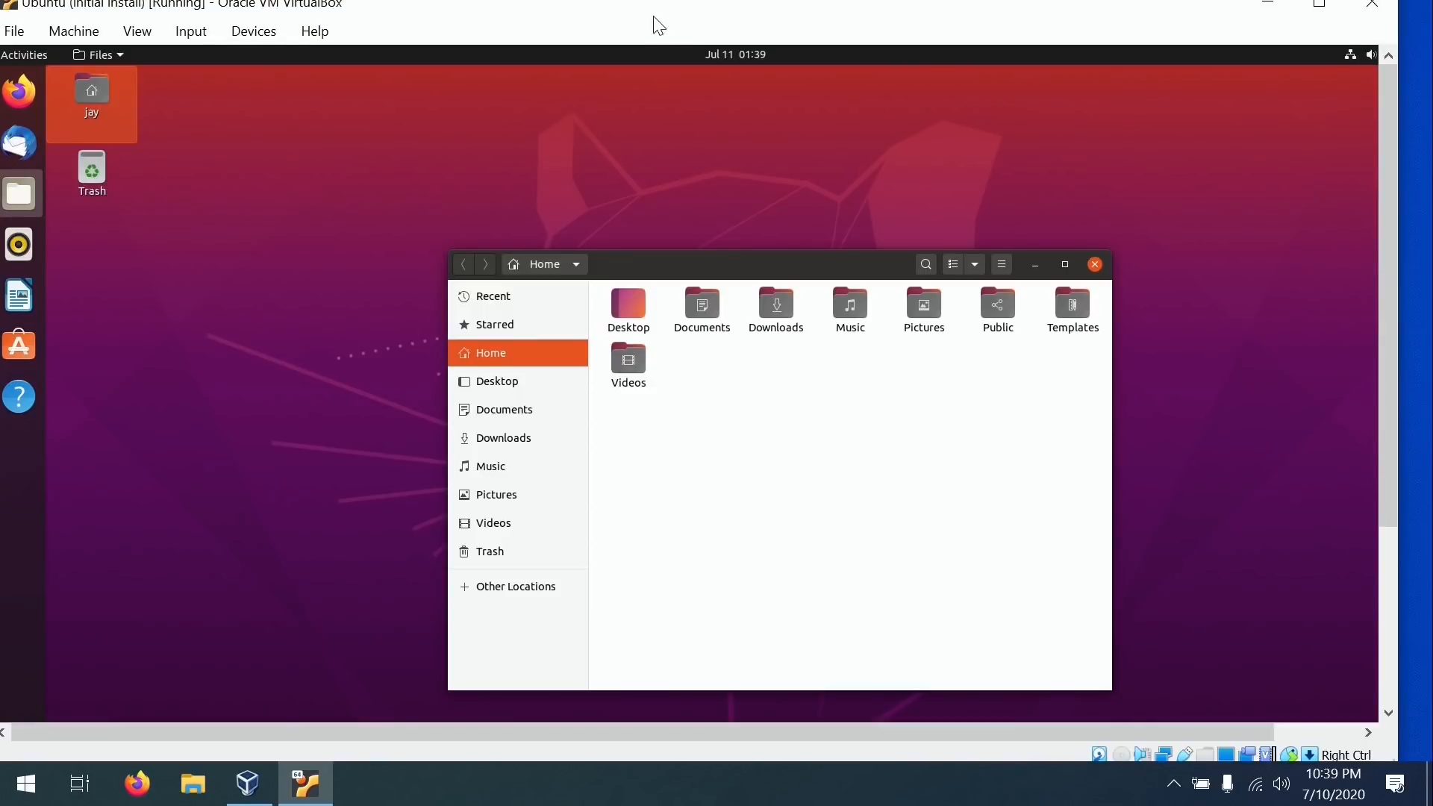
left_click_drag(735, 9, 831, 70)
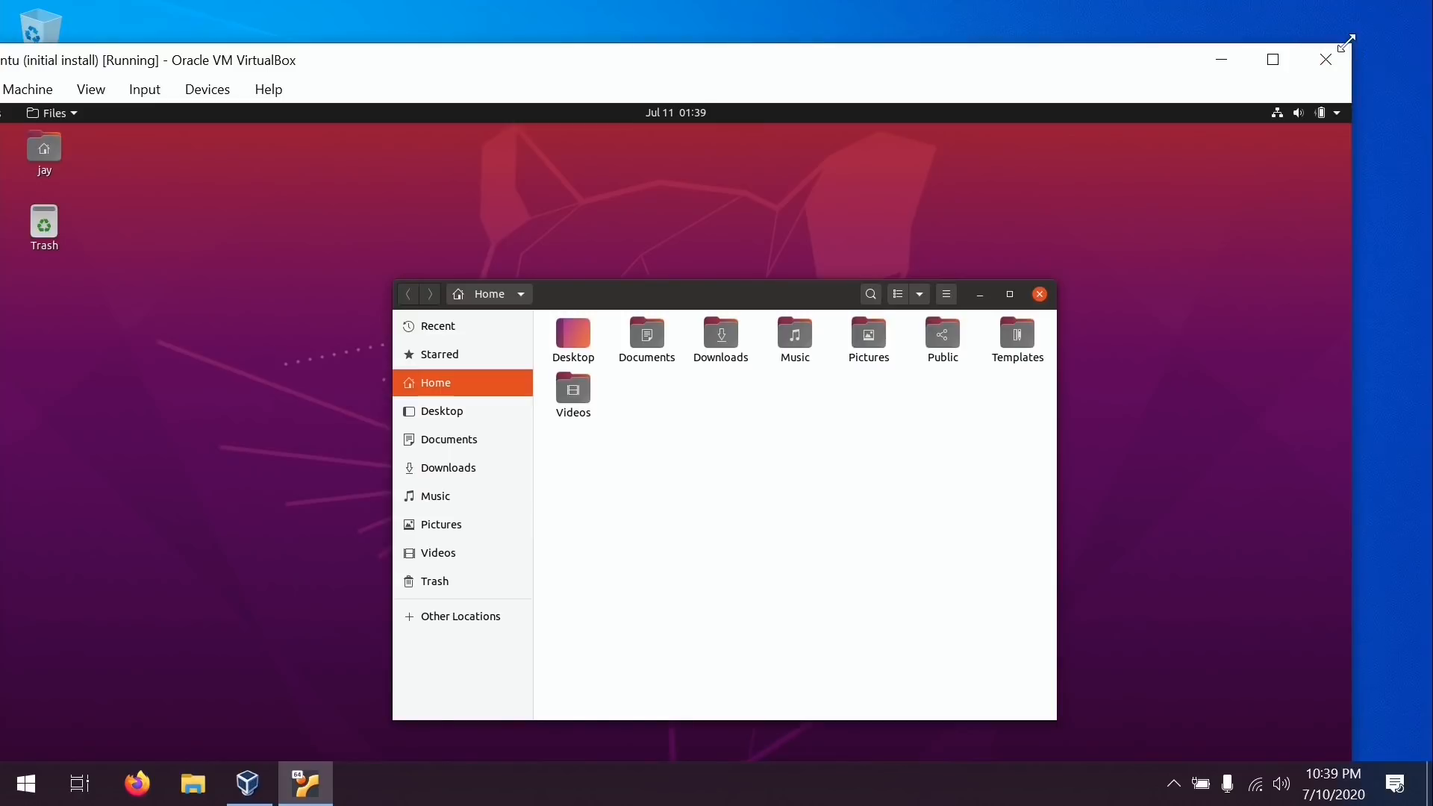
left_click_drag(1342, 43, 1343, 46)
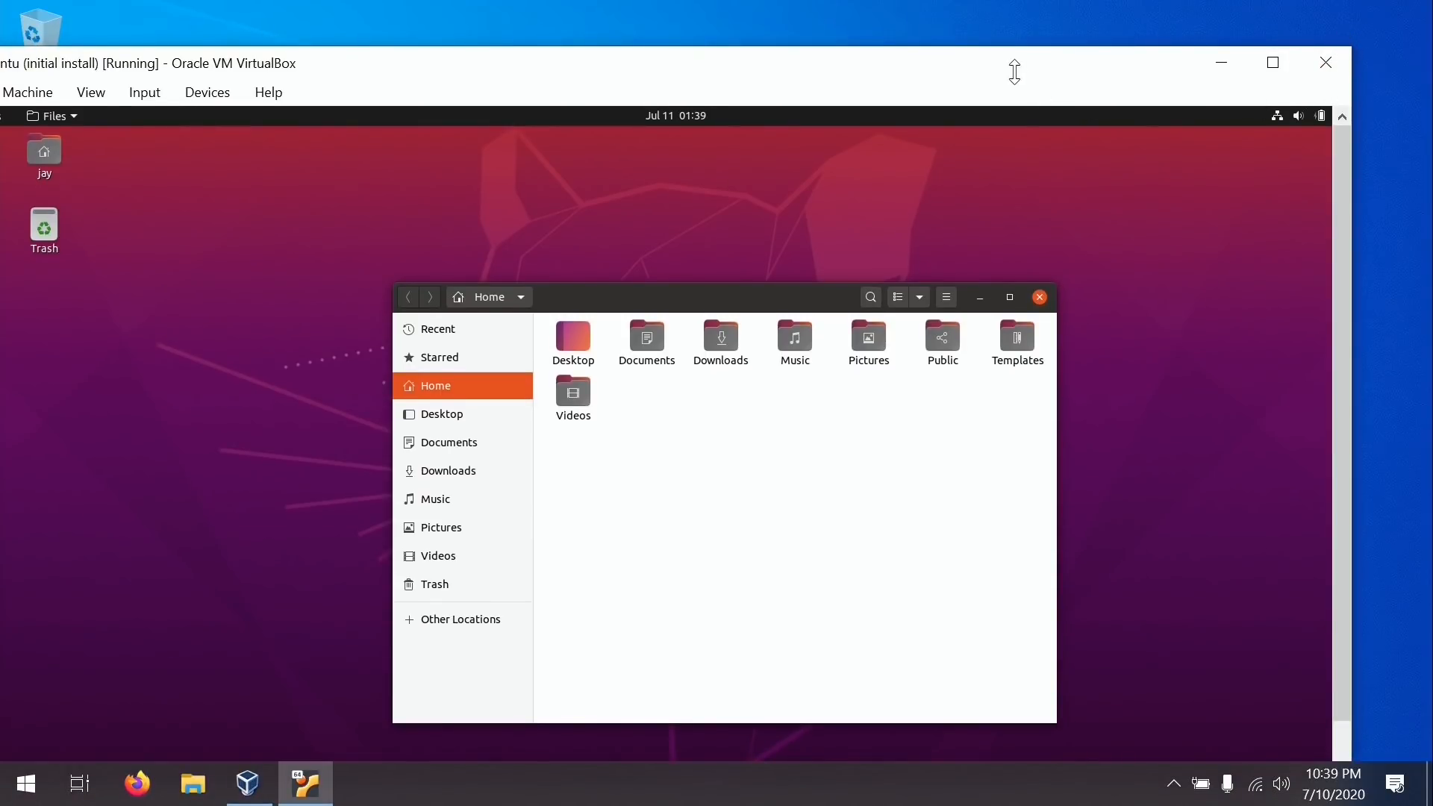